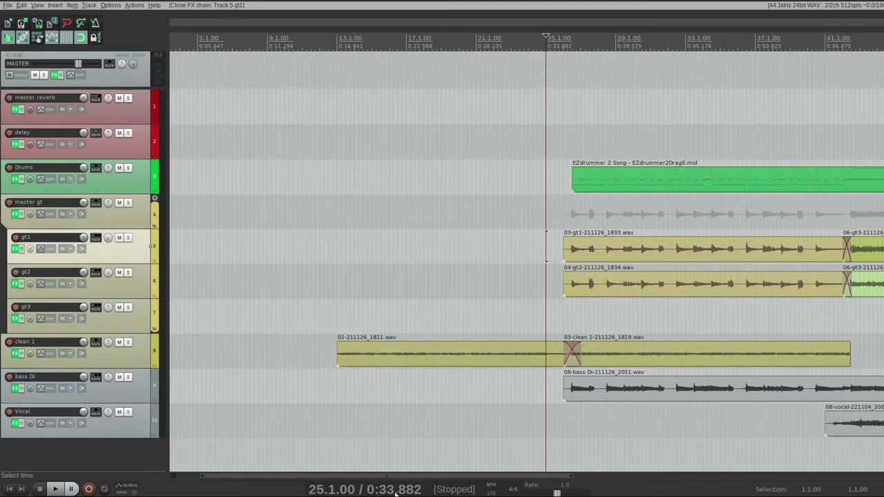
Inspect the TDR Kotelnikov compressor settings in the master track's FX chain and close the chain.
scroll(380, 480, right, 5)
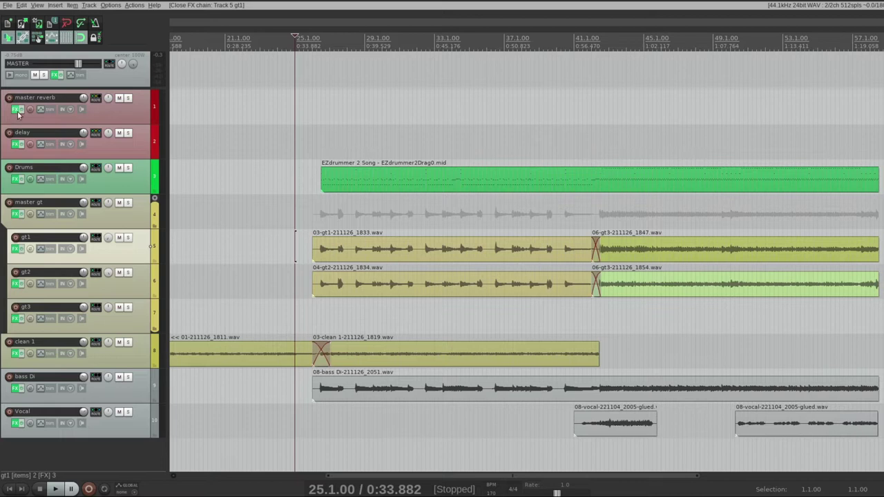
click(55, 75)
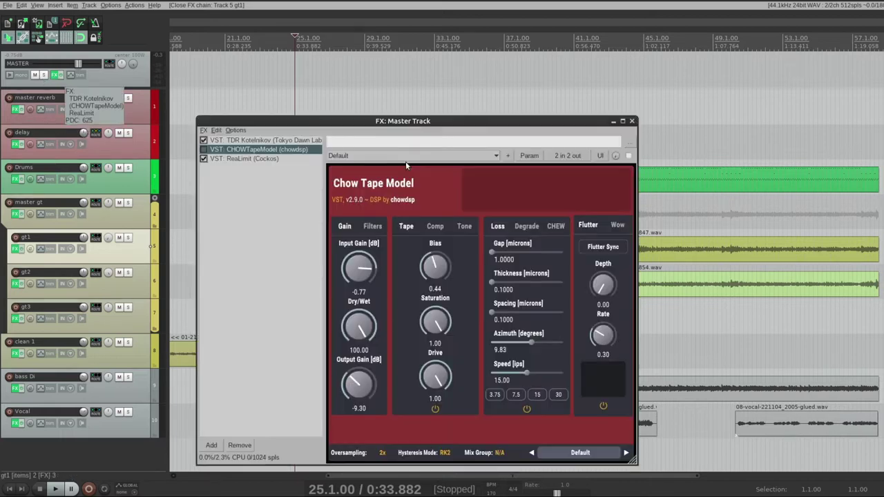
click(282, 133)
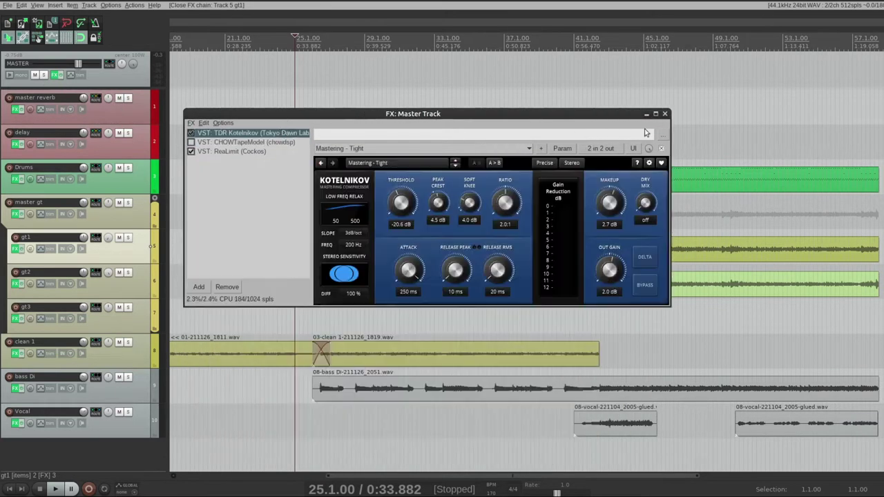
click(665, 116)
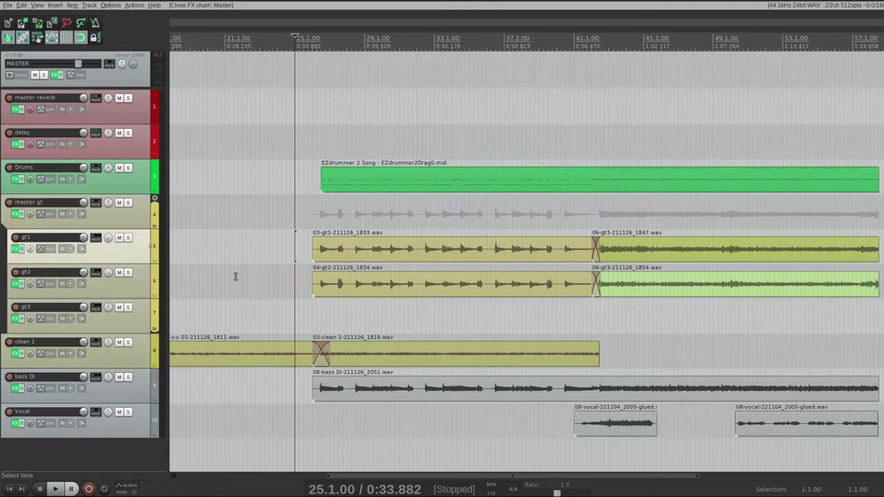
Show the ReaComp settings in the Vocal track's FX chain, with the window moved slightly aside.
click(15, 427)
click(515, 106)
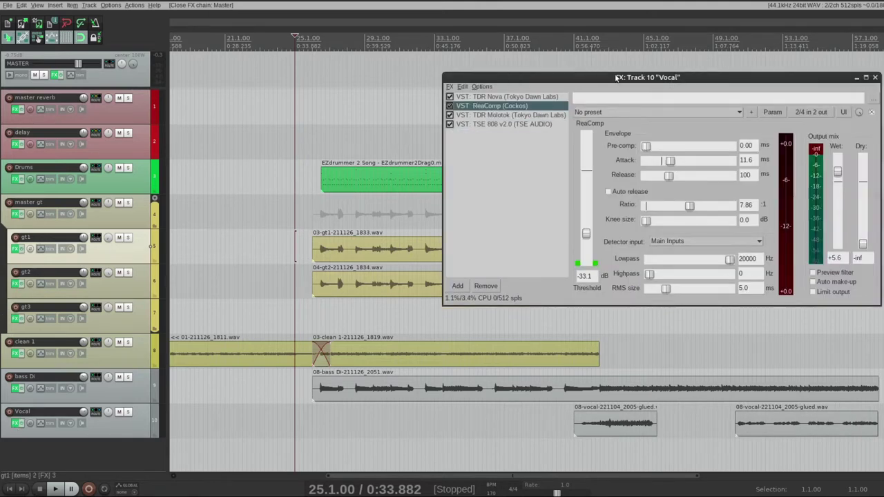
drag(617, 78, 587, 82)
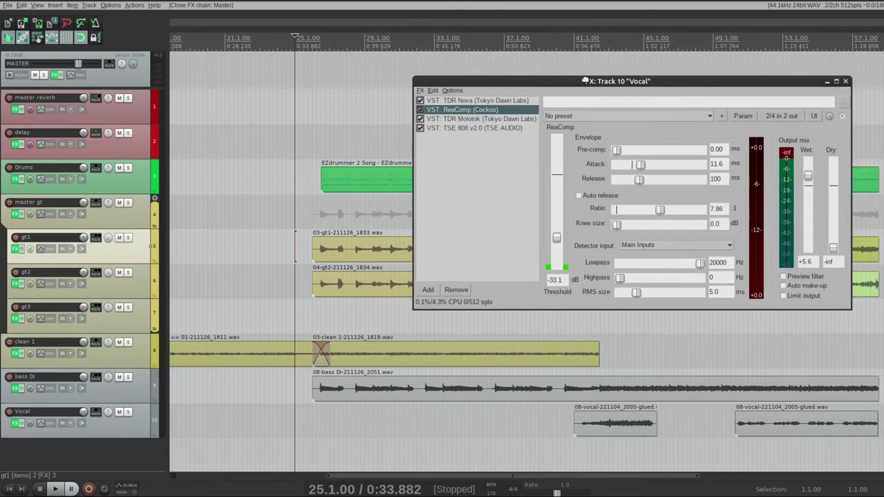
Inspect the ReaDelay settings in the delay track's FX chain and close that chain.
click(16, 144)
drag(250, 43, 304, 188)
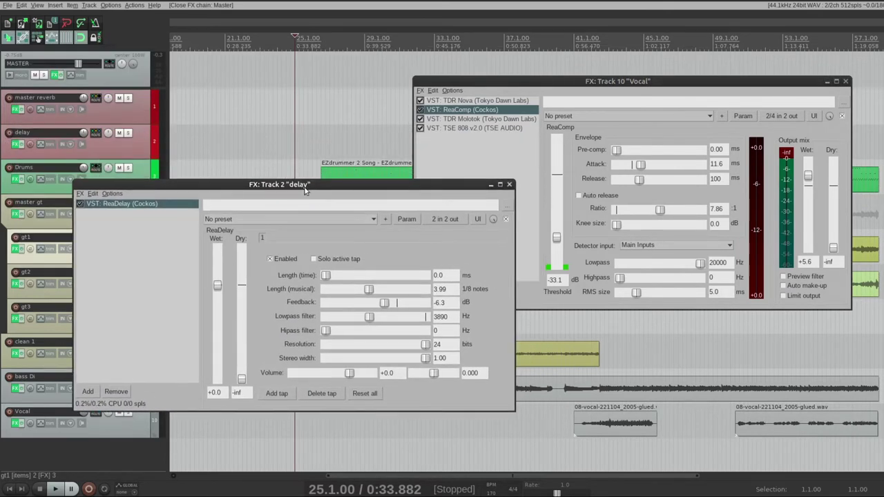
click(509, 185)
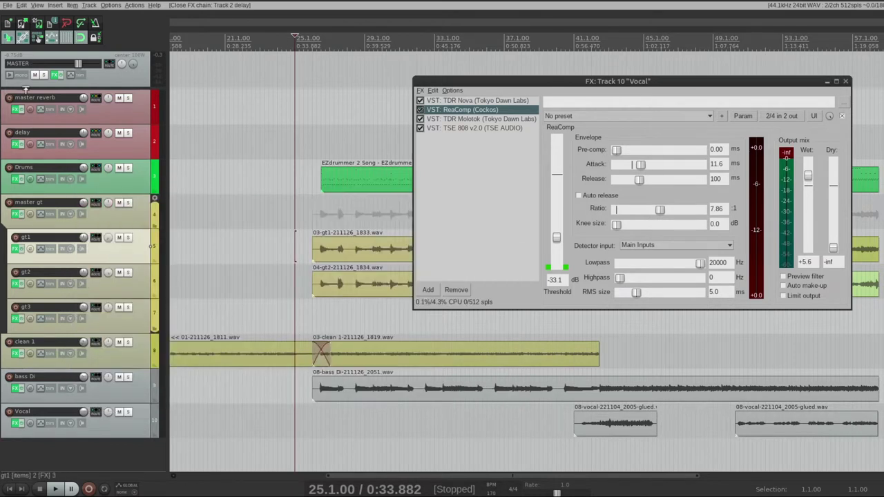
Inspect the ReaLimit settings in the master track's FX chain and close that chain.
click(57, 73)
click(260, 152)
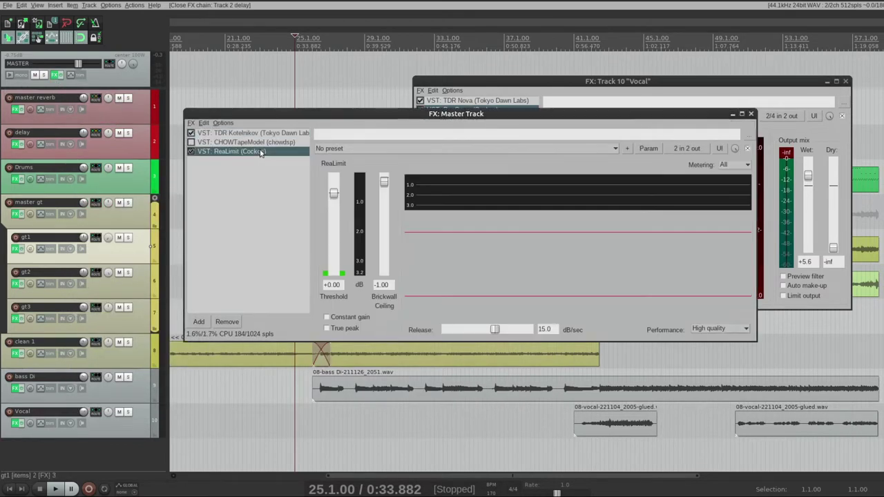
drag(470, 114, 401, 152)
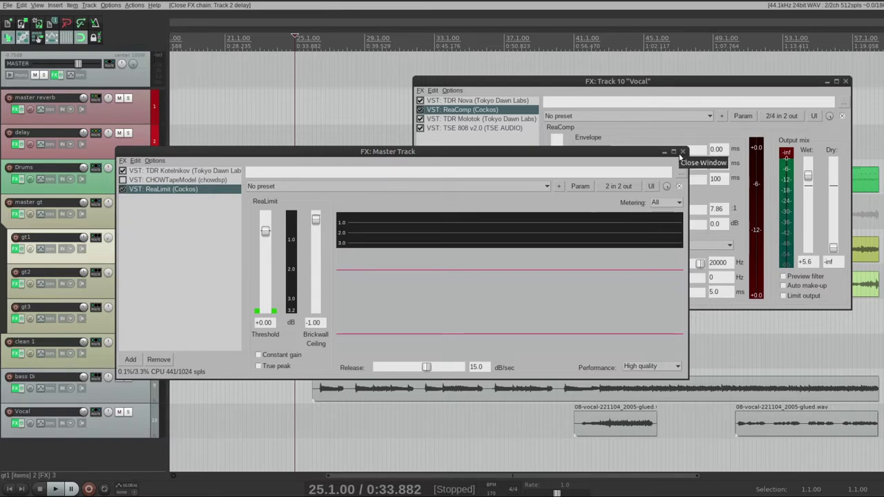
click(683, 151)
Inspect the TDR Molotok and TSE 808 plugins in the Vocal track's FX chain.
click(461, 119)
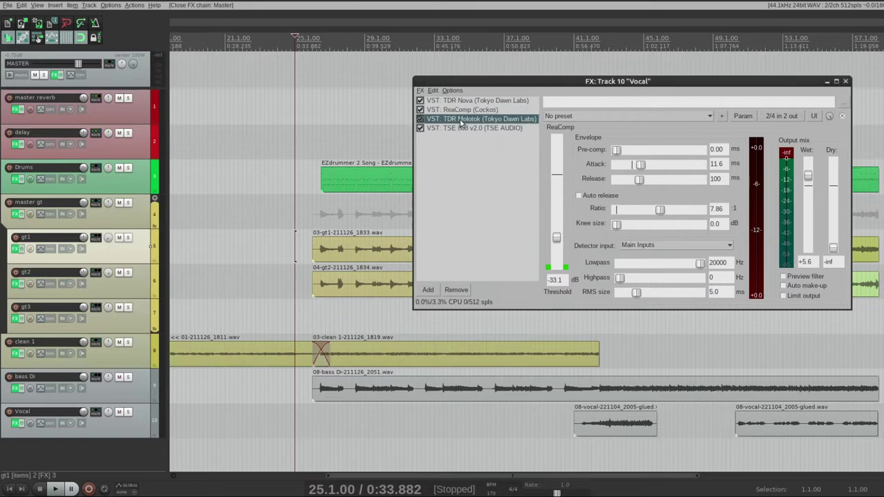
drag(571, 84, 499, 112)
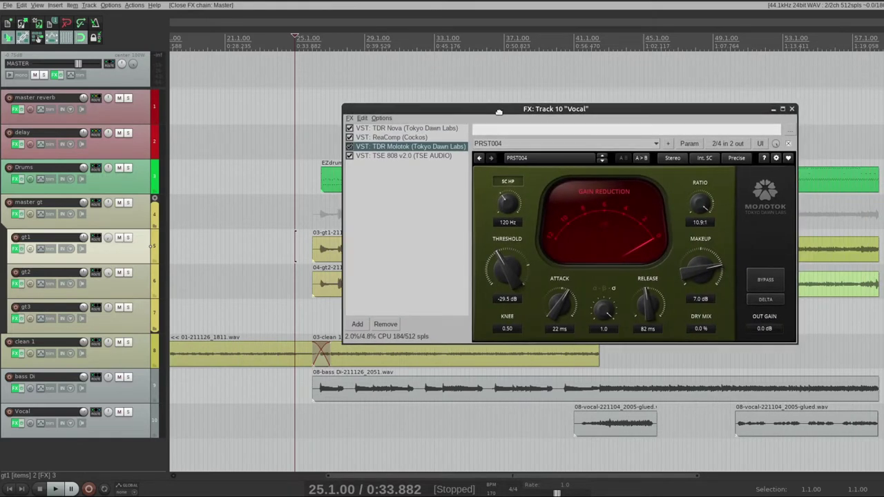
click(428, 156)
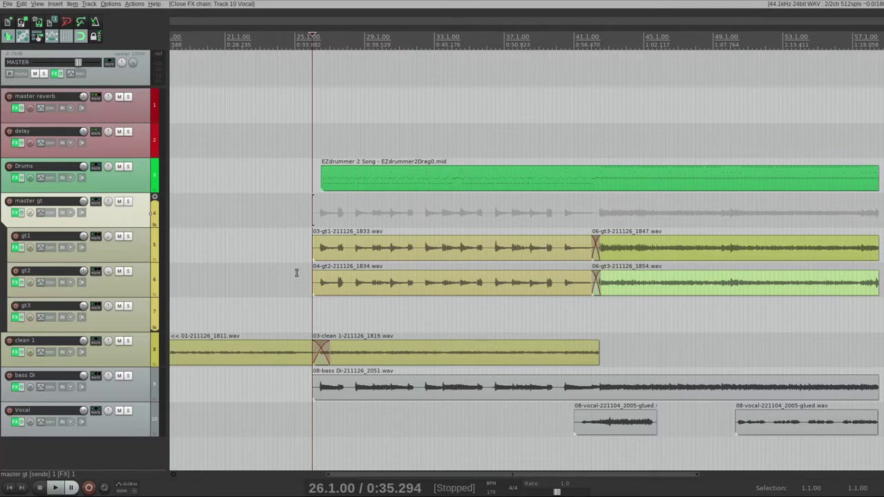
Inspect MT-PowerDrumKit in the Drums track's FX chain, switching from its mixer to the drum kit view.
click(15, 178)
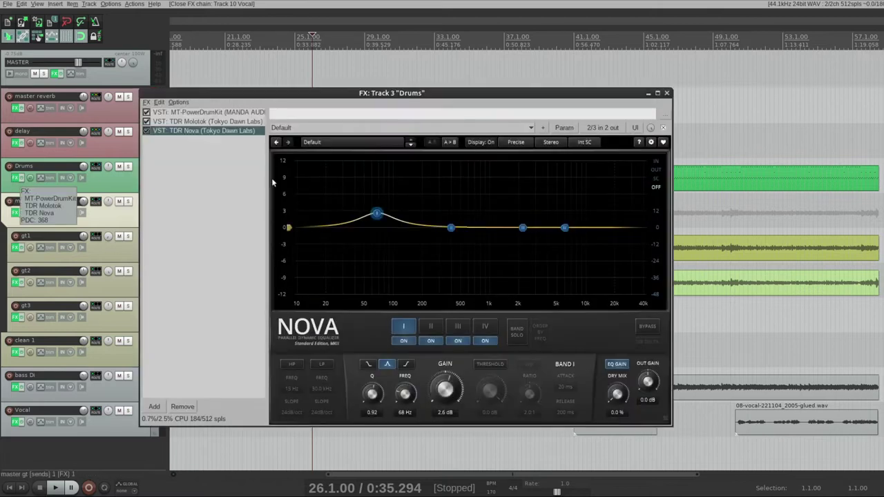
click(201, 113)
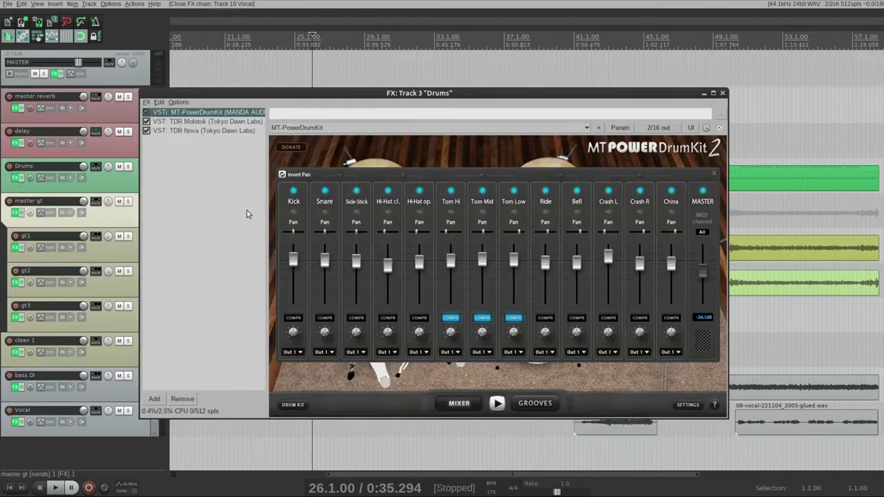
click(294, 406)
drag(428, 96, 467, 105)
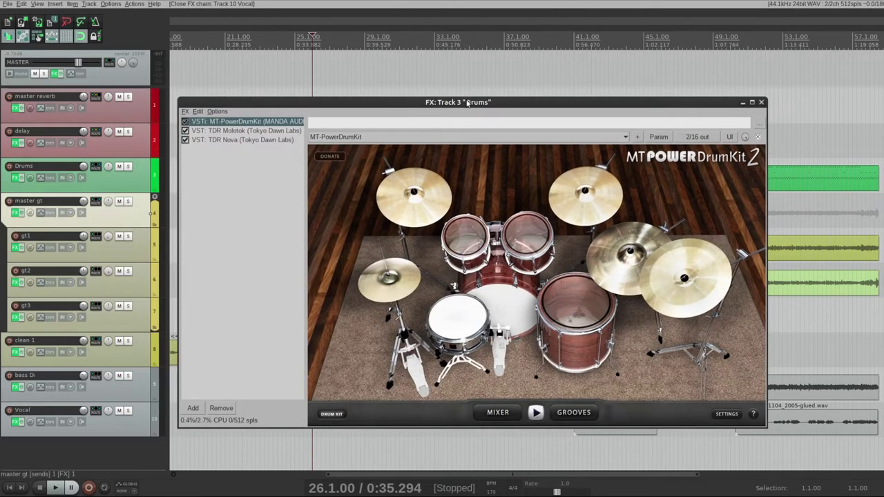
drag(469, 102, 478, 88)
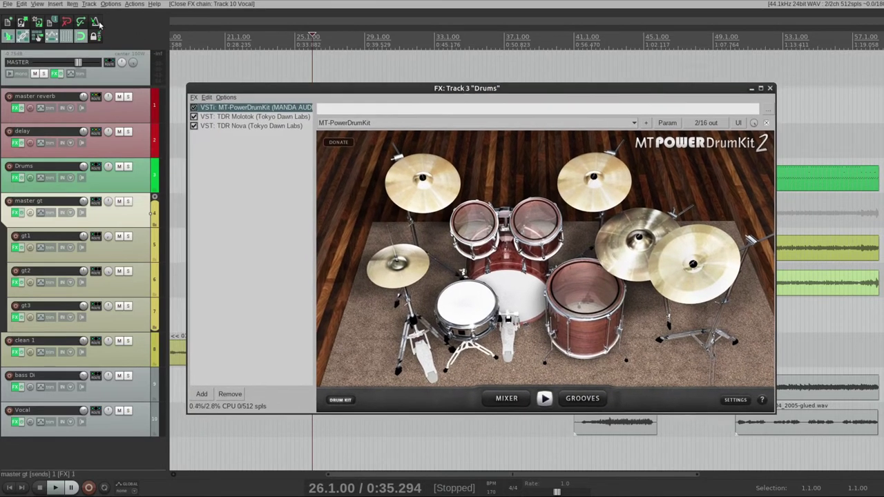
Inspect the TDR Molotok and TDR Nova settings on the Drums track and close its FX chain.
click(287, 119)
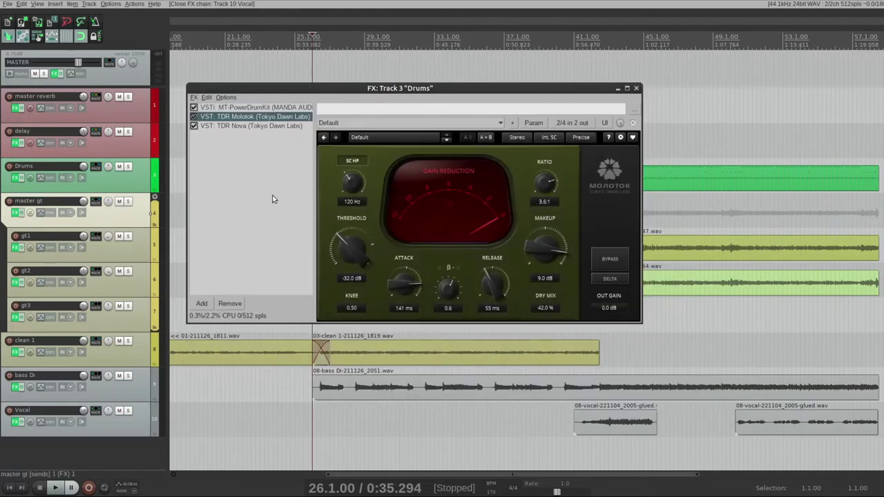
drag(361, 90, 409, 101)
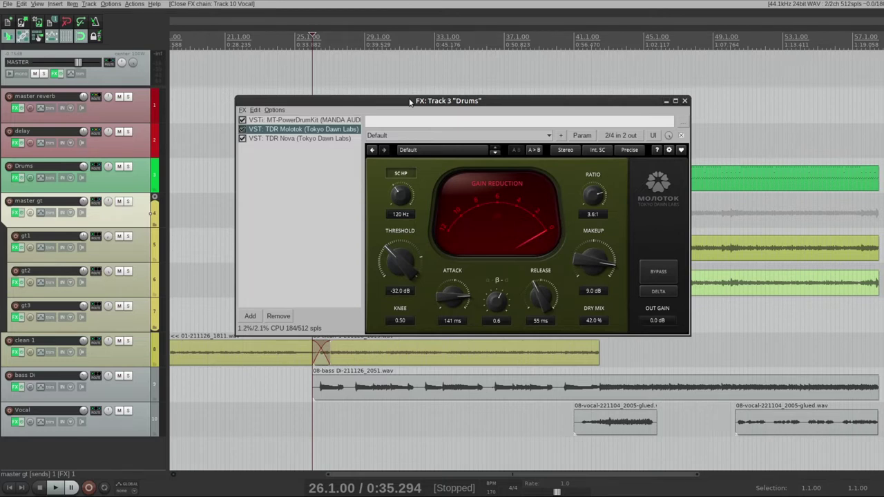
drag(409, 102, 426, 108)
click(319, 145)
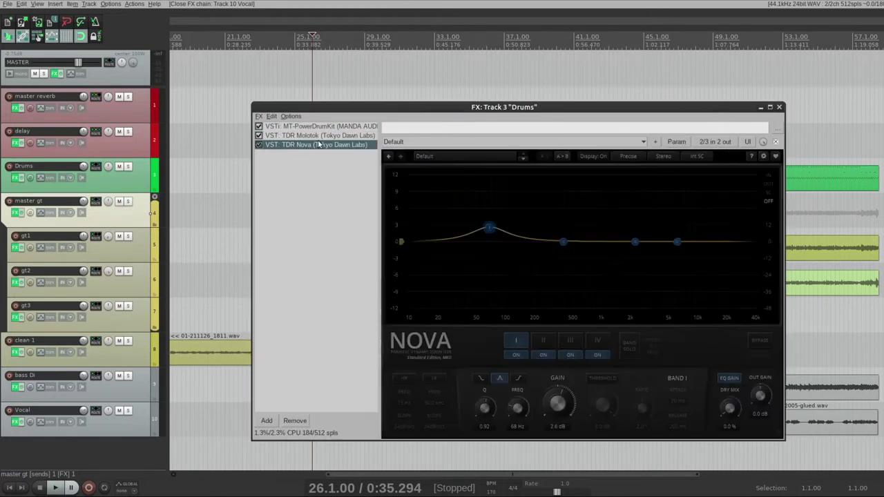
click(319, 136)
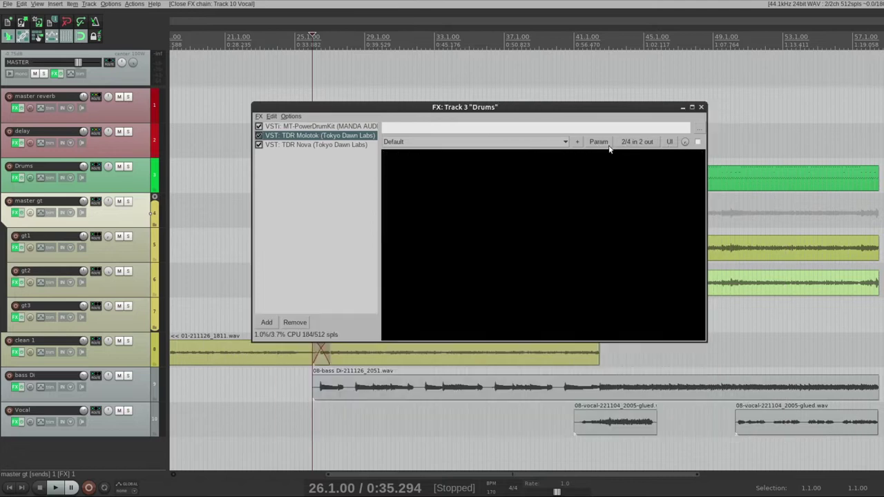
drag(554, 114, 487, 137)
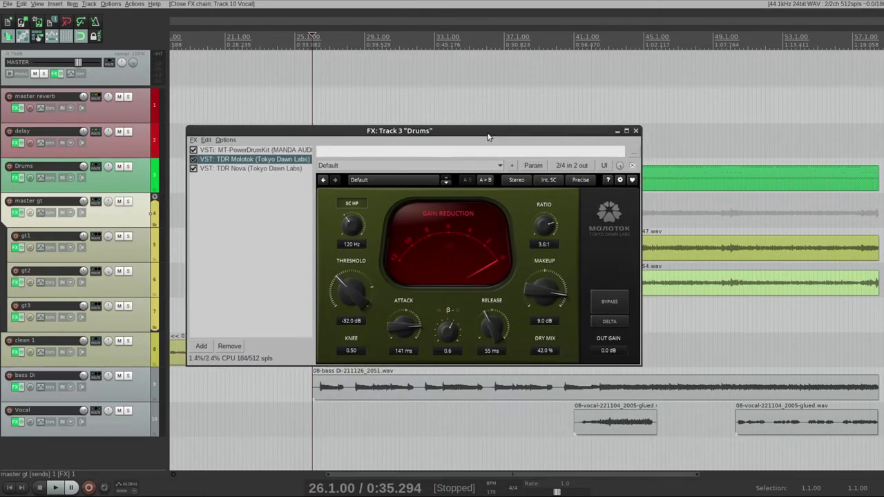
click(637, 132)
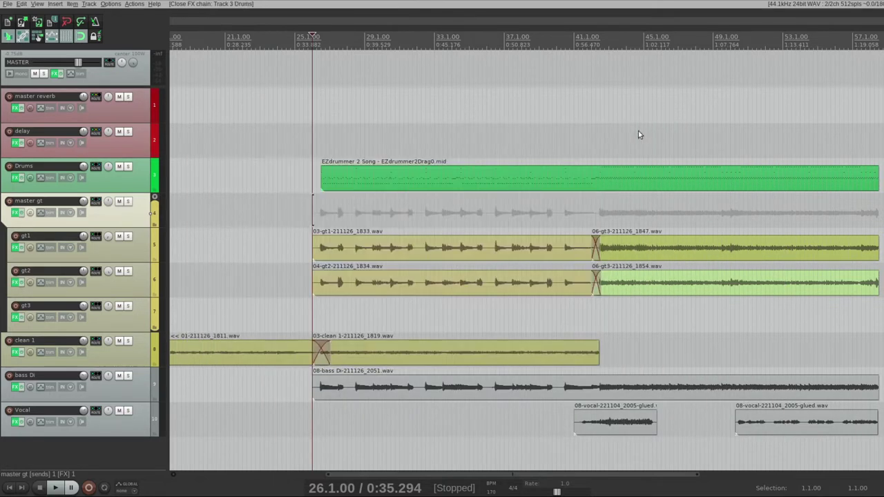
Switch to the web browser and look through the TDR Molotok download page.
key(alt+Tab)
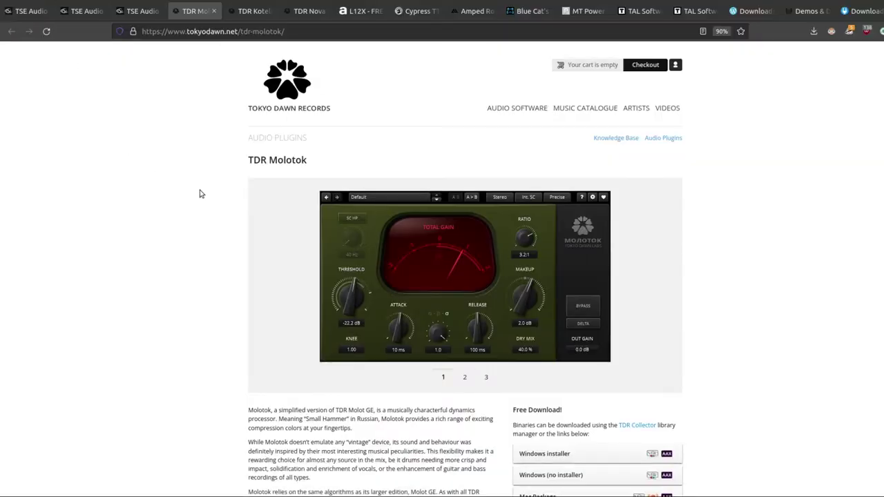
scroll(201, 194, down, 8)
scroll(201, 193, up, 3)
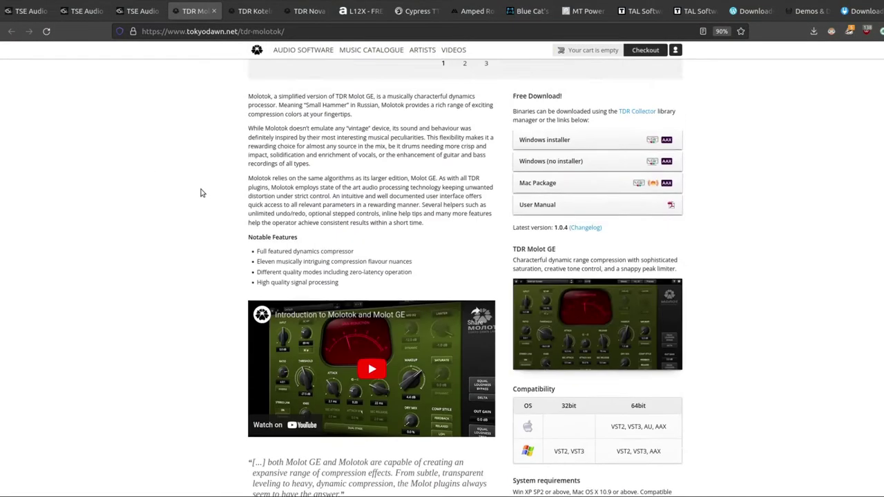
scroll(201, 194, up, 4)
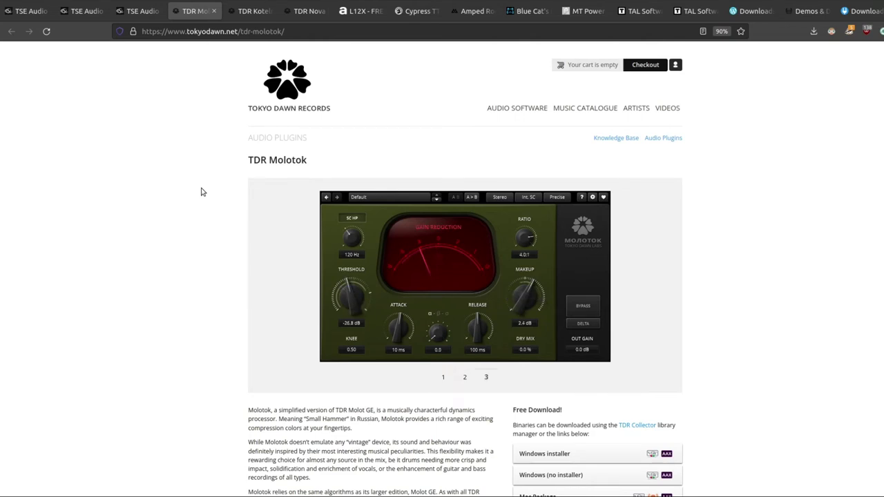
View the TDR Kotelnikov page and look through the TDR Nova product page.
key(ctrl+Tab)
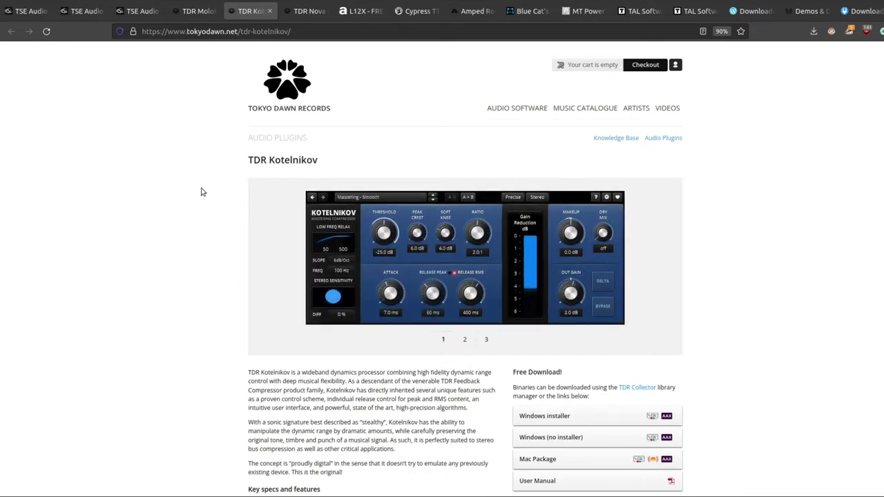
key(ctrl+Tab)
scroll(201, 192, down, 15)
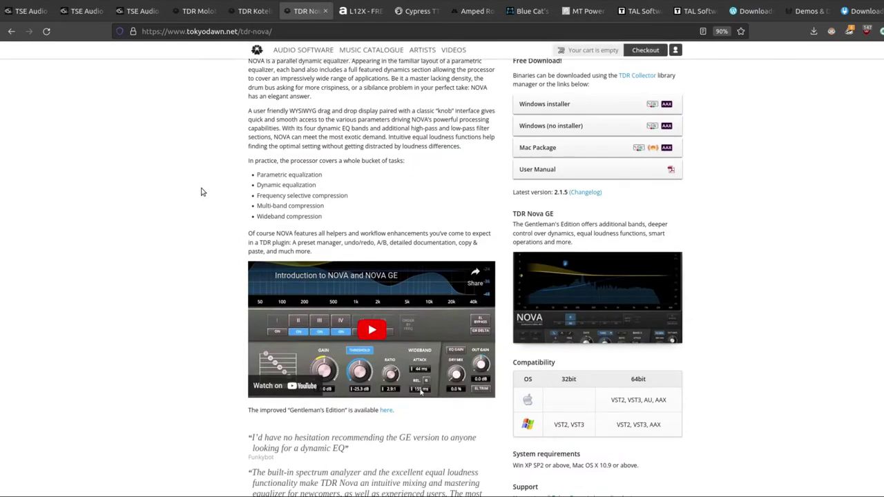
scroll(201, 192, up, 15)
View the Audiority L12X amplifier page and examine the Cypress TT-15 product page with its amp picture enlarged.
key(ctrl+Tab)
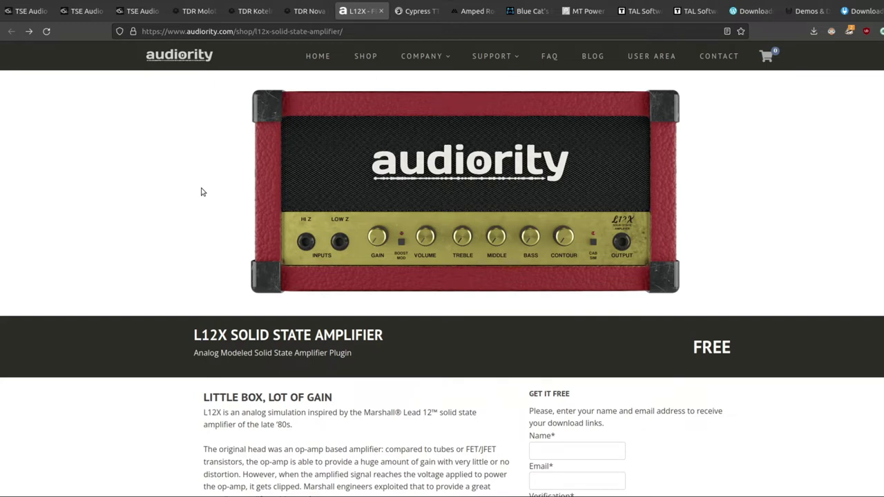
key(ctrl+Tab)
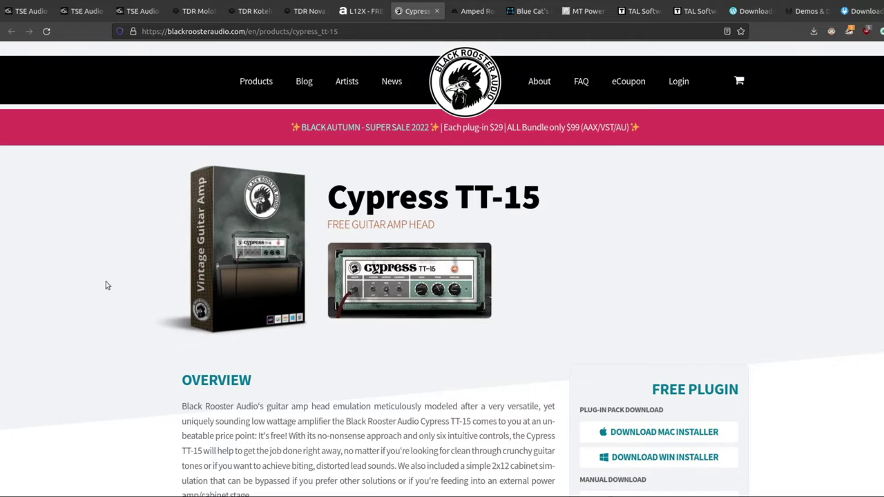
scroll(107, 284, down, 10)
scroll(106, 285, up, 10)
scroll(422, 294, up, 3)
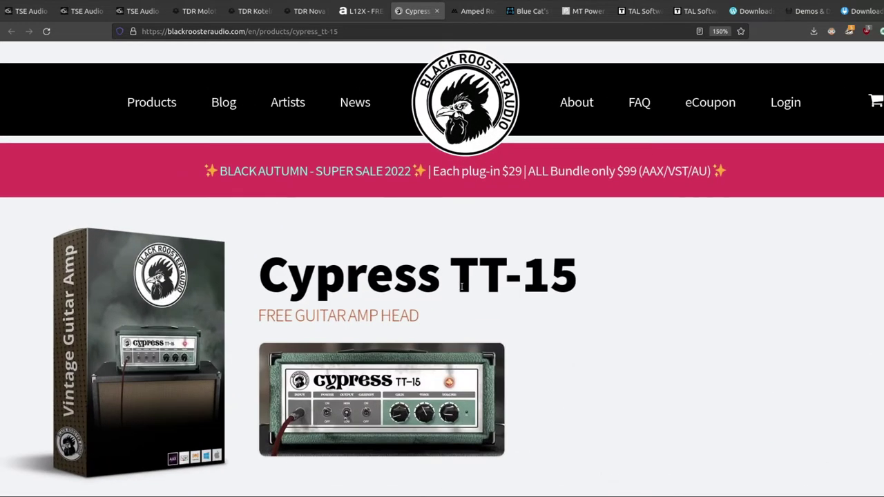
scroll(396, 284, up, 2)
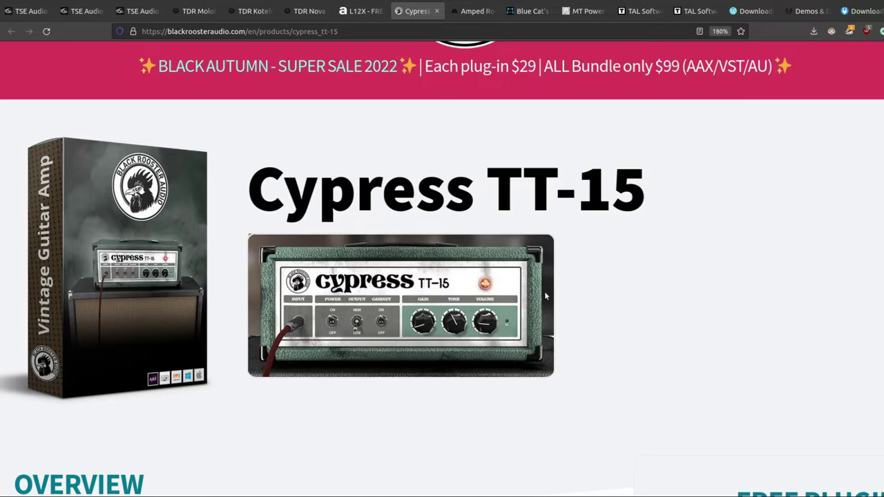
ctrl+scroll(545, 291, down, 2)
Read the Amped Roots Free page's amp sim description, compatibility and additional amps sections.
key(ctrl+Tab)
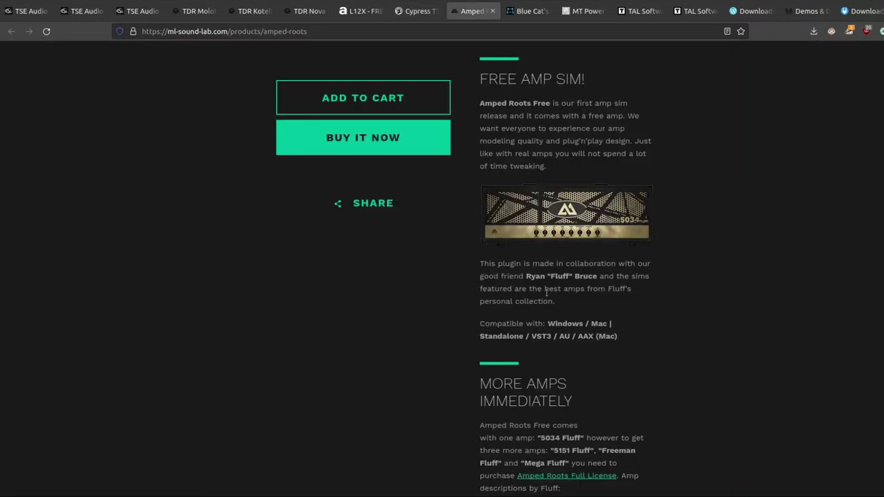
scroll(546, 292, up, 3)
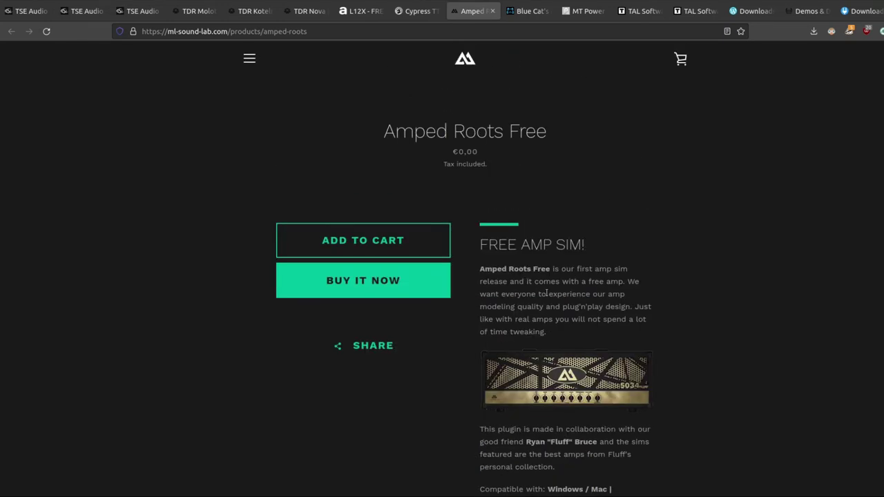
scroll(548, 288, down, 1)
scroll(549, 285, up, 1)
scroll(549, 282, down, 1)
drag(550, 232, 621, 445)
click(730, 352)
scroll(556, 228, down, 3)
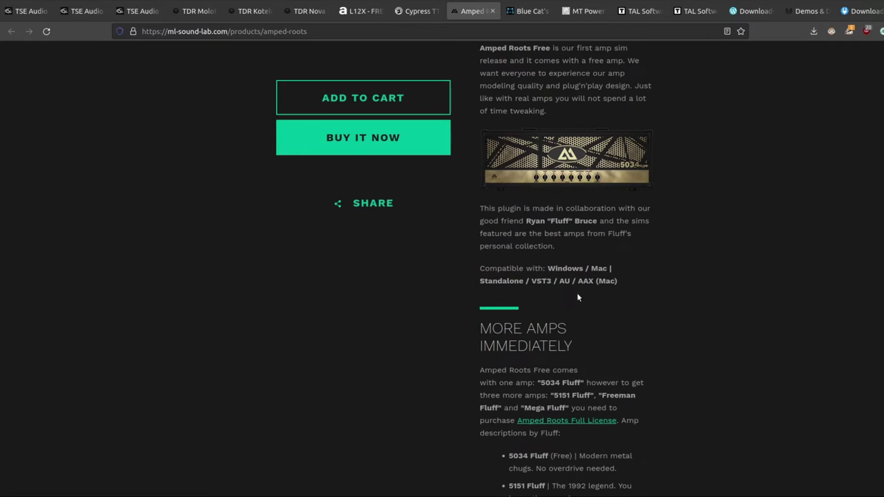
View the Blue Cat's Free Amp product page and look through its tagline, amp picture and description.
scroll(578, 297, up, 4)
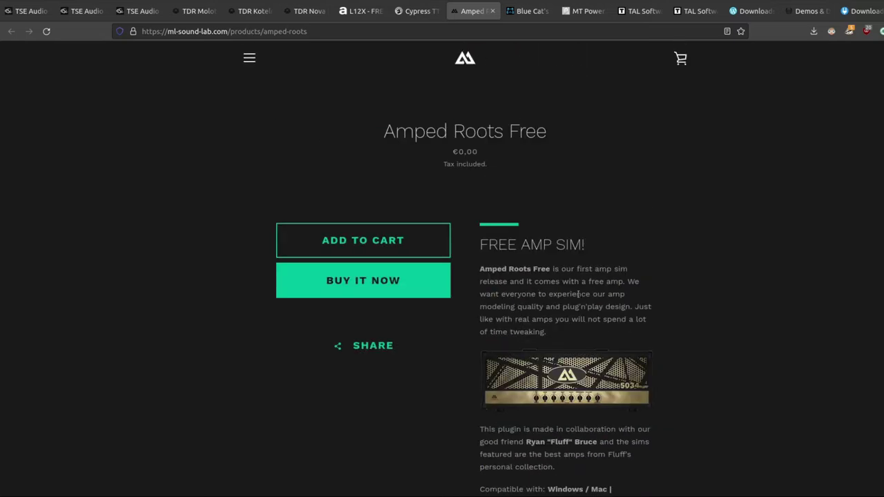
key(ctrl+Tab)
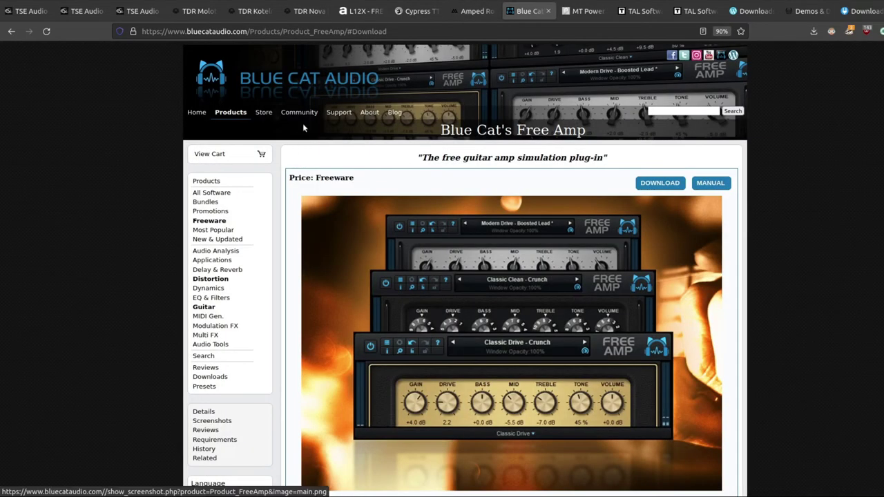
drag(523, 158, 441, 159)
click(474, 158)
scroll(280, 199, down, 1)
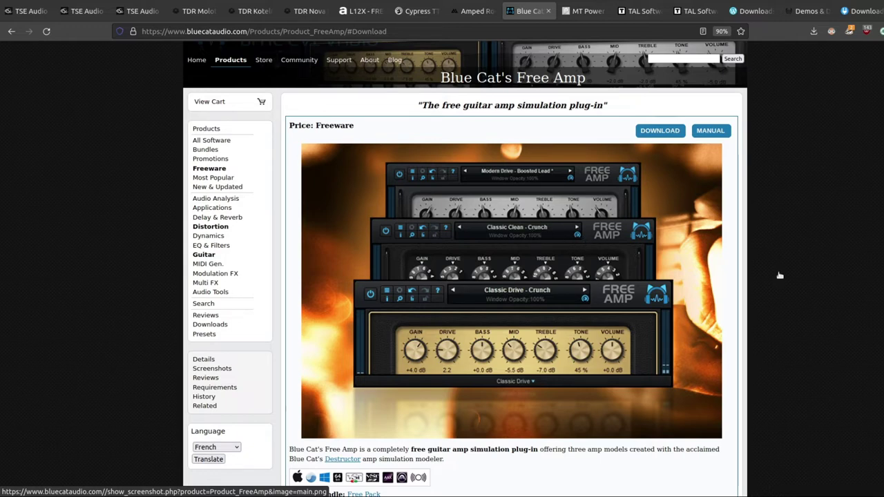
scroll(795, 298, down, 2)
scroll(794, 298, up, 2)
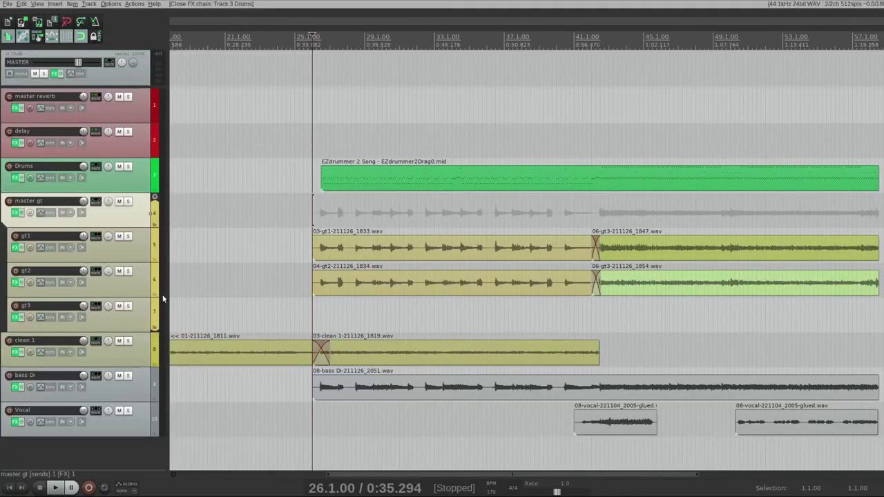
Switch to REAPER and view BC Free Amp with its impulse response options in the clean 1 track's FX chain.
click(16, 352)
click(172, 156)
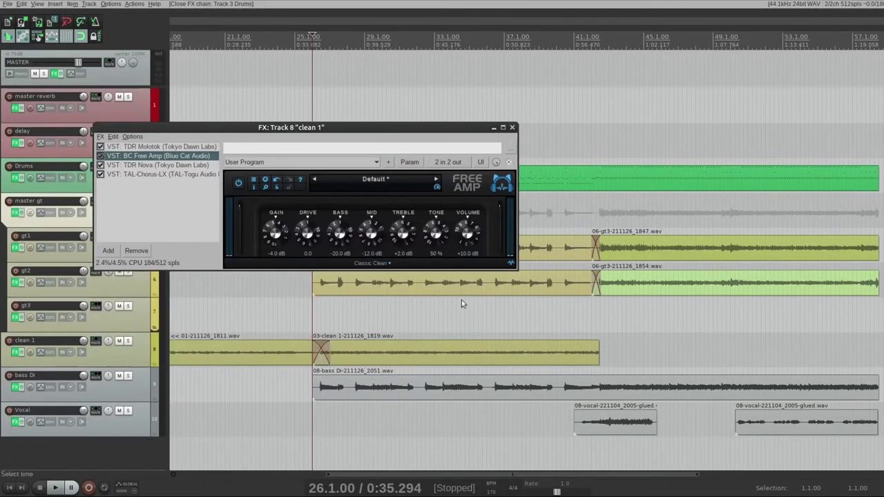
click(512, 266)
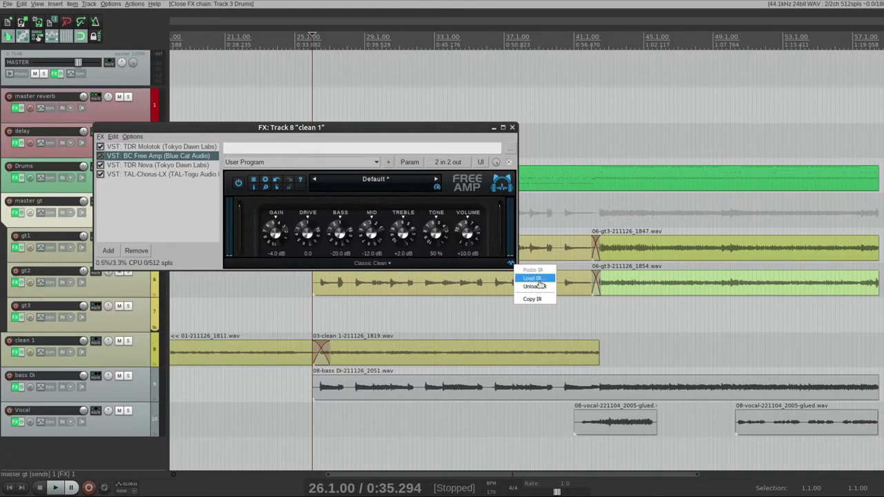
click(420, 135)
drag(377, 130, 558, 124)
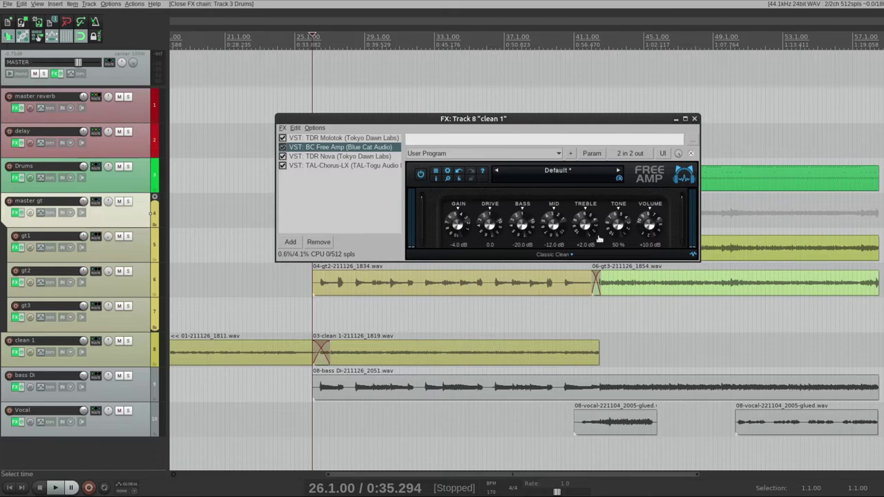
Try the Modern Drive amp model in BC Free Amp, and return the model to Classic Clean.
click(570, 255)
click(566, 277)
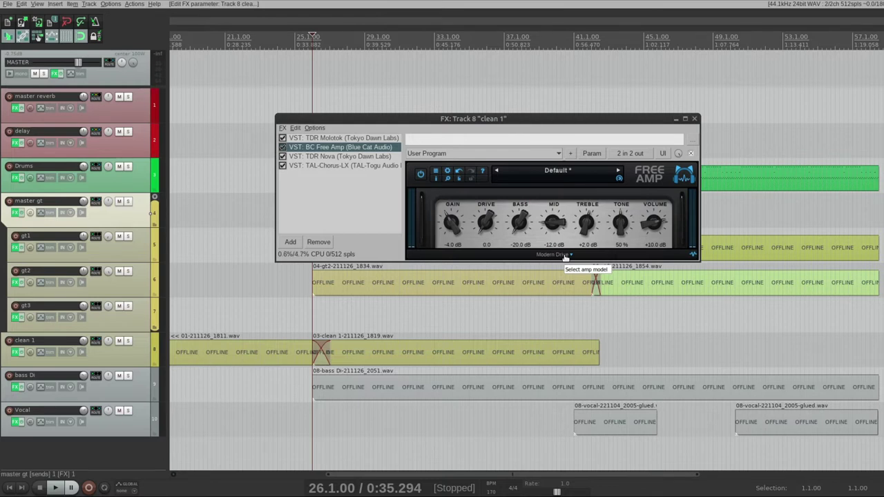
click(566, 254)
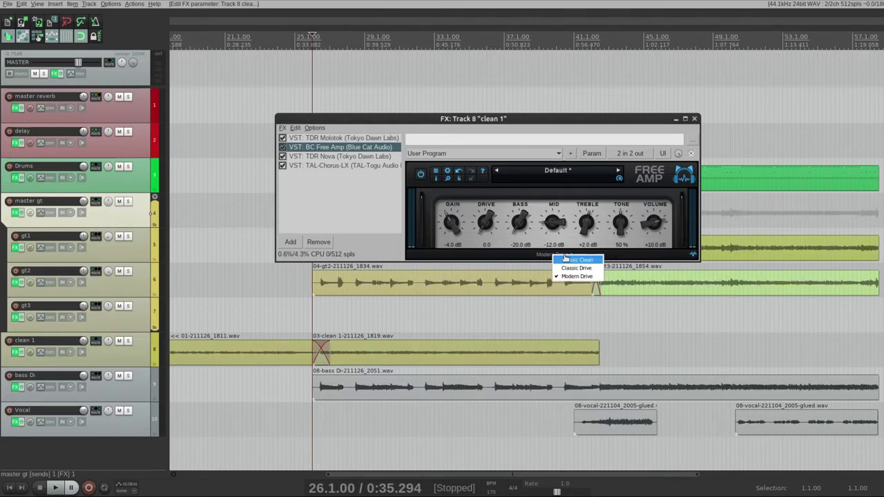
click(566, 260)
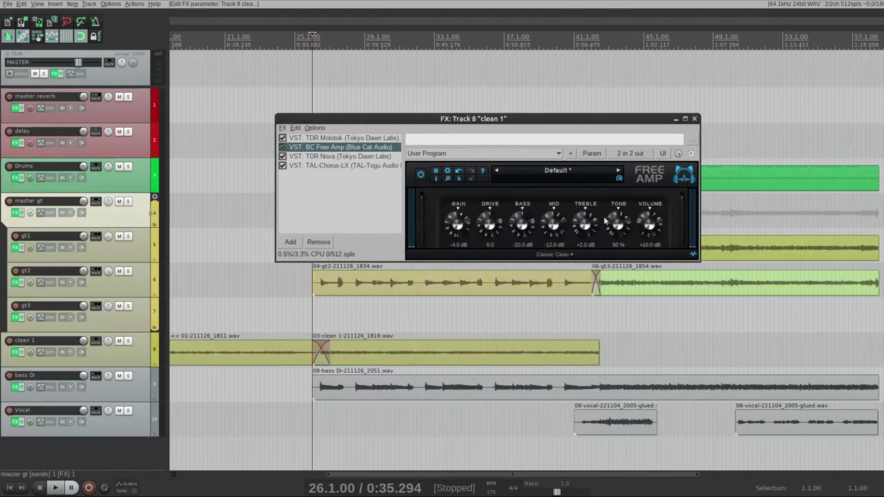
Close the clean 1 FX chain, switch back to the web browser and look through the MT Power DrumKit 2 page.
click(694, 119)
key(alt+Tab)
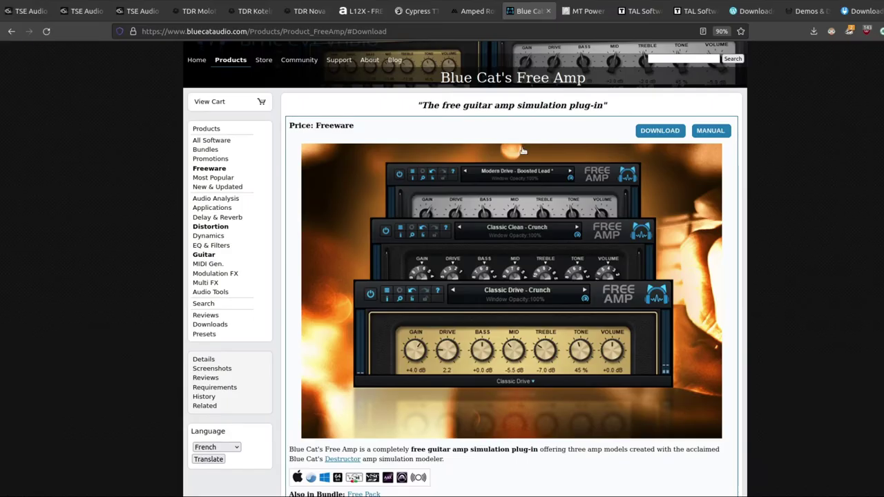
click(589, 13)
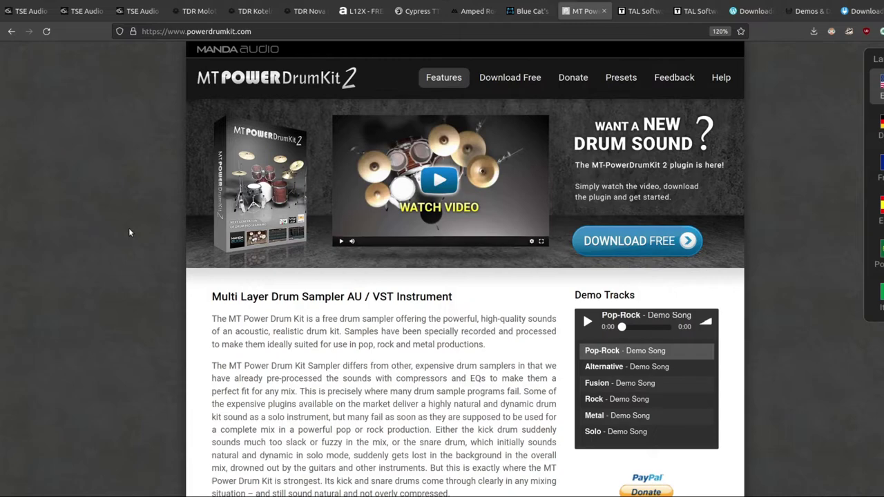
scroll(129, 228, down, 10)
scroll(129, 228, up, 10)
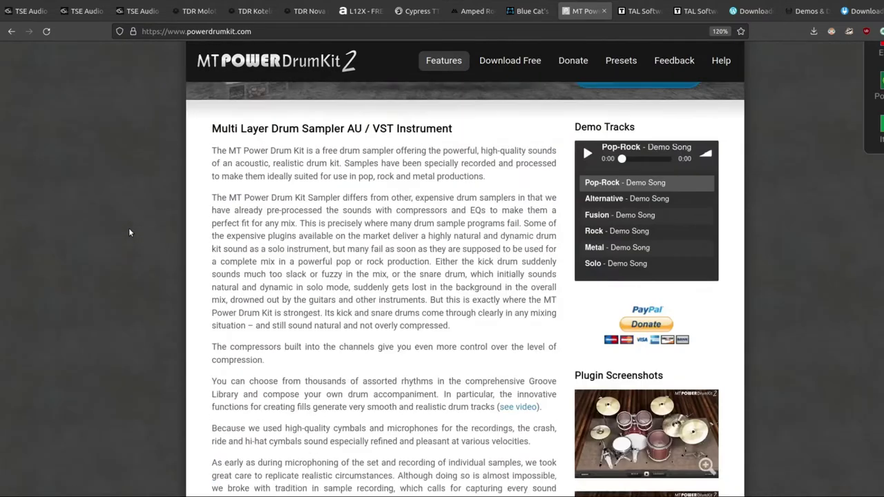
Look through the TAL-Chorus-LX product page and its downloads.
key(ctrl+Tab)
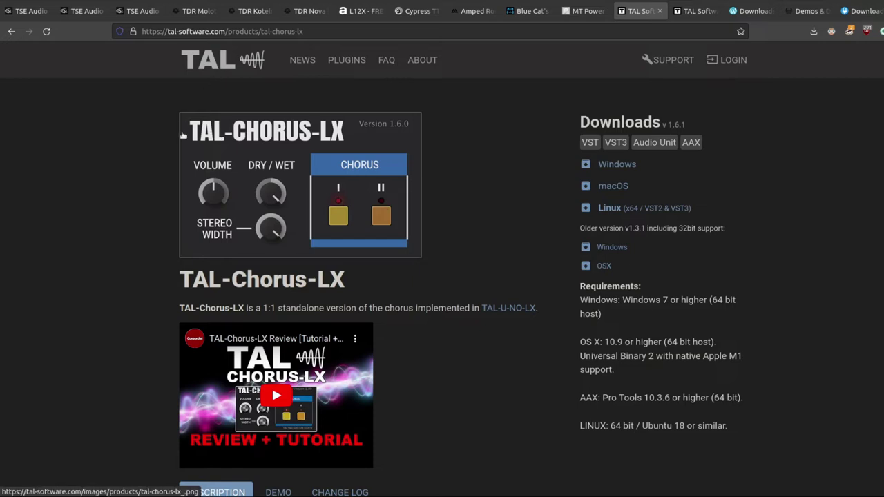
scroll(548, 201, down, 3)
scroll(539, 207, up, 3)
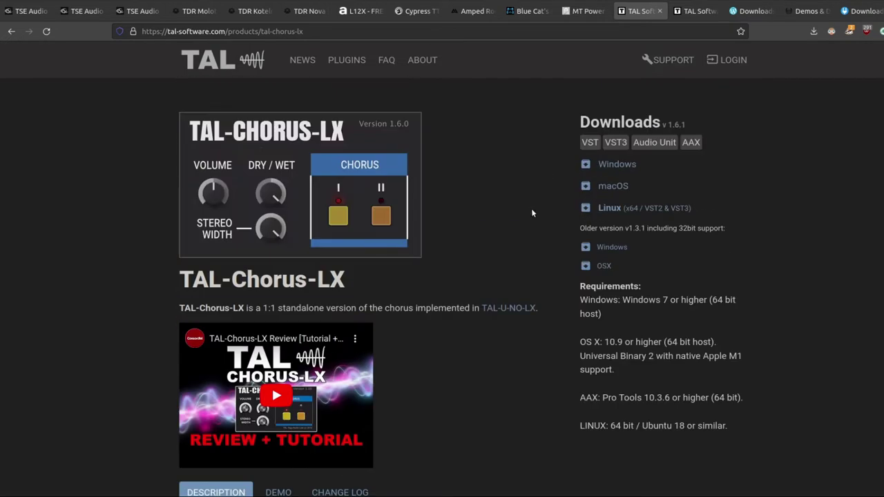
Examine the Valhalla Supermassive section and its installers on the Valhalla demos and downloads page.
key(ctrl+Tab)
key(ctrl+Tab)
key(ctrl+Tab)
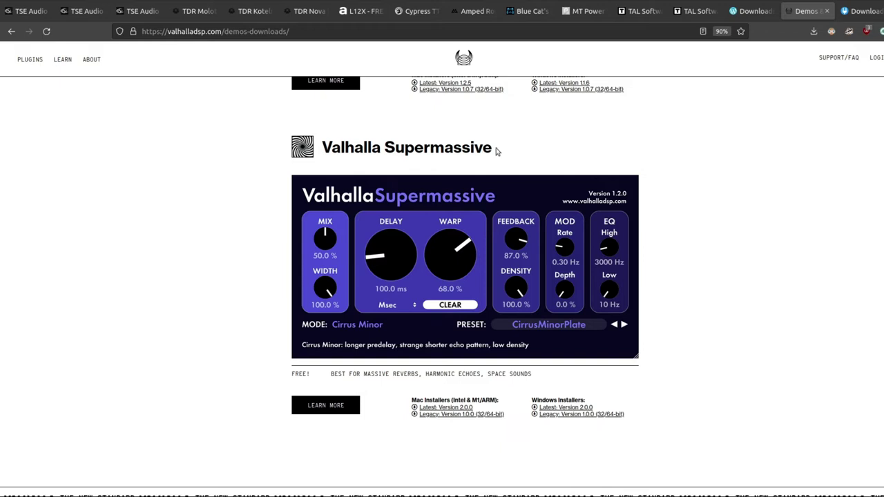
drag(496, 151, 270, 150)
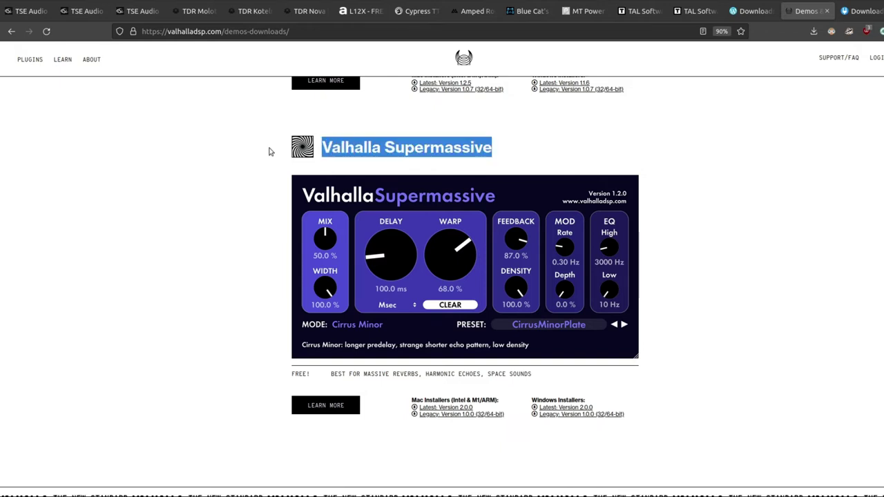
click(259, 252)
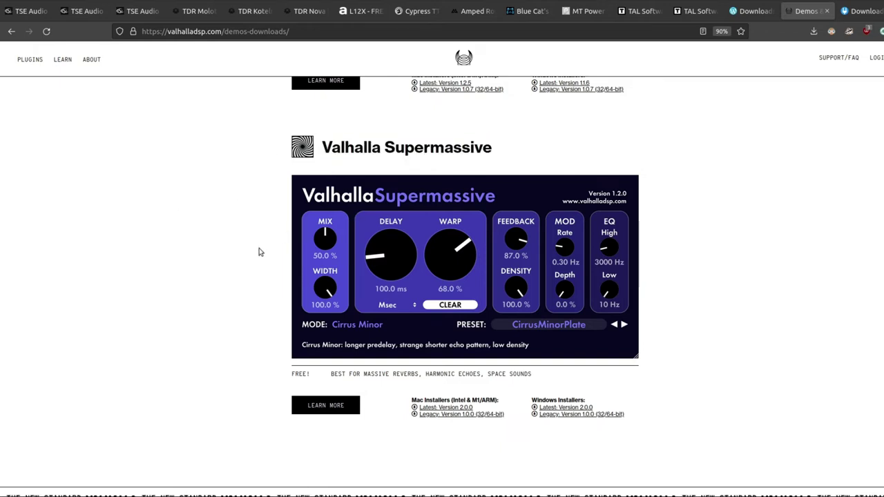
scroll(260, 252, down, 3)
scroll(260, 252, up, 10)
scroll(260, 252, up, 5)
scroll(298, 257, down, 15)
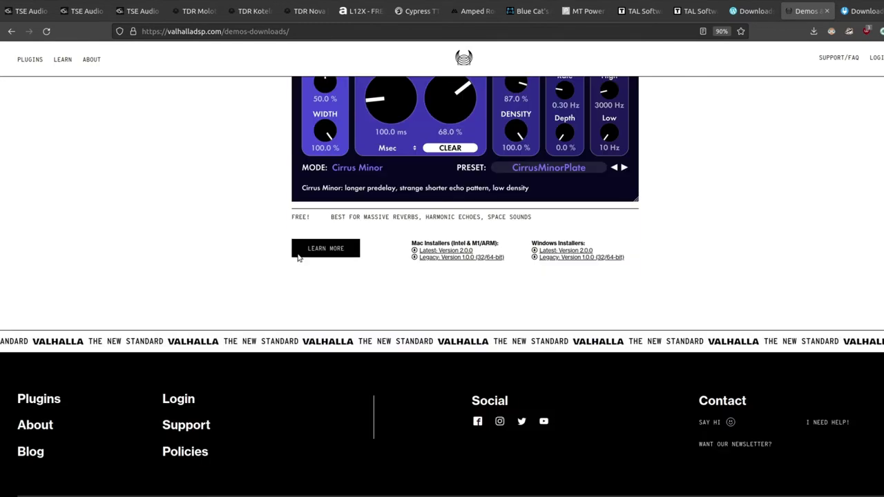
scroll(286, 256, up, 3)
drag(474, 200, 237, 212)
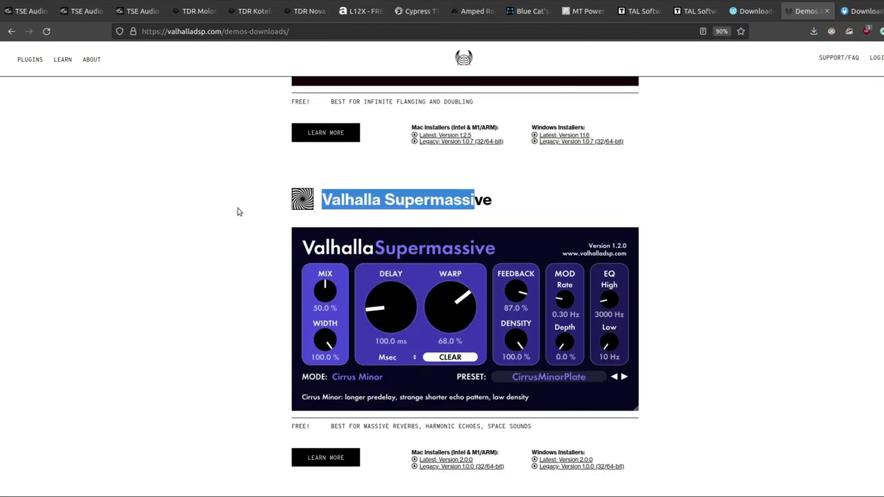
click(257, 231)
scroll(660, 177, down, 1)
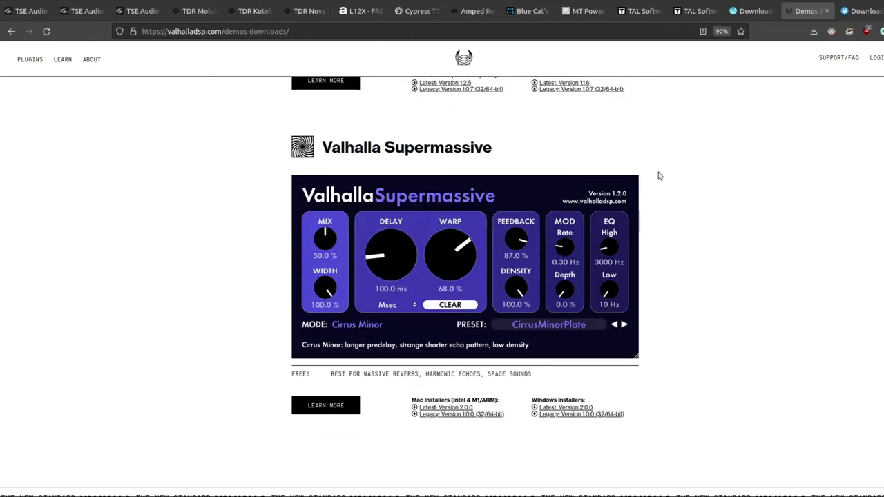
Look through the Chow Tape page on Plugins4Free and its description of the tape machine emulation.
key(ctrl+Tab)
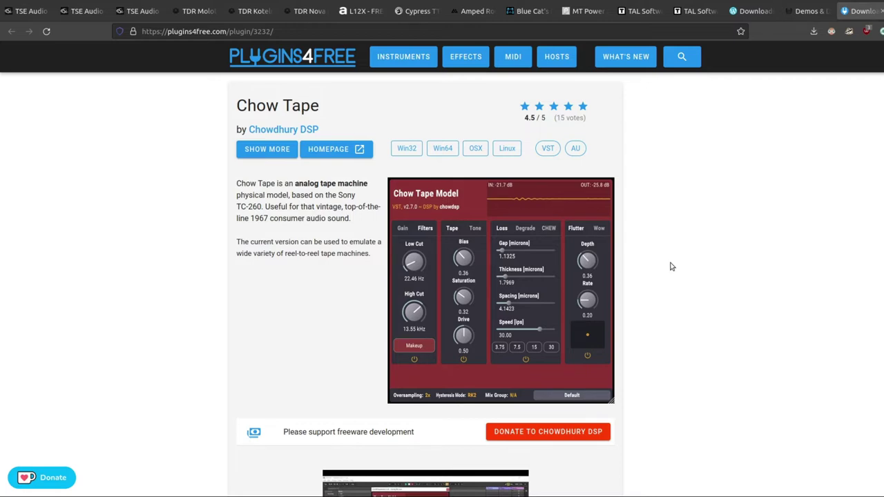
scroll(669, 267, down, 3)
scroll(669, 266, up, 3)
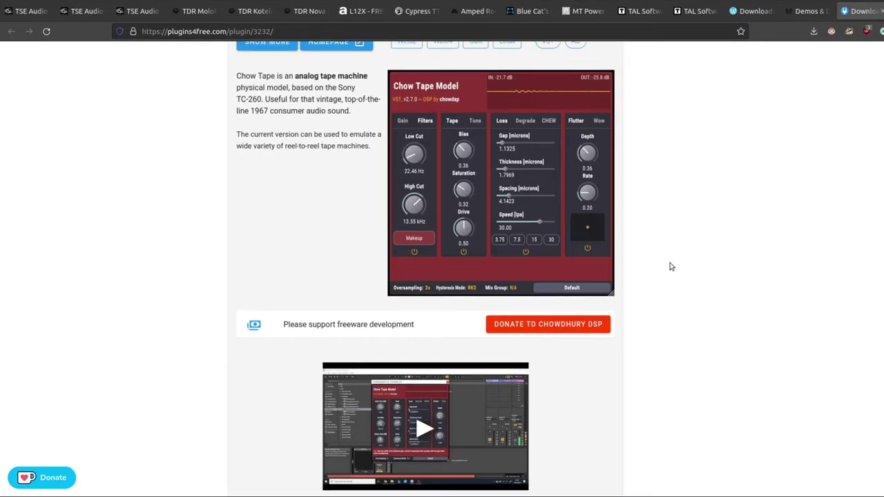
drag(375, 201, 248, 197)
click(291, 220)
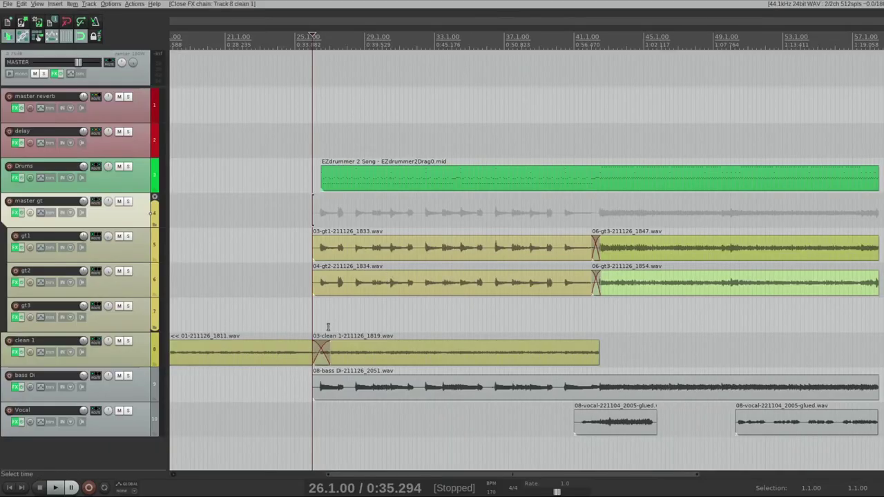
Switch to REAPER, view ReaGate and the L12X amplifier on track gt1, and remove TDR Nova from its FX chain.
click(19, 248)
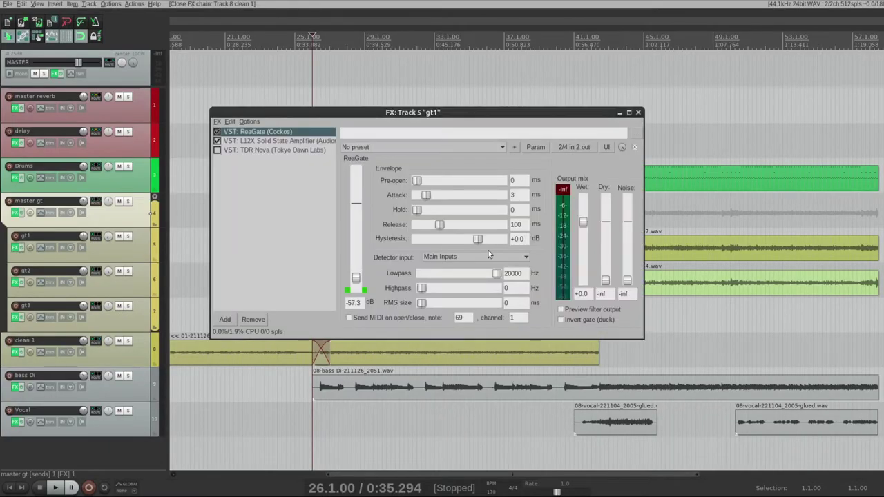
click(282, 140)
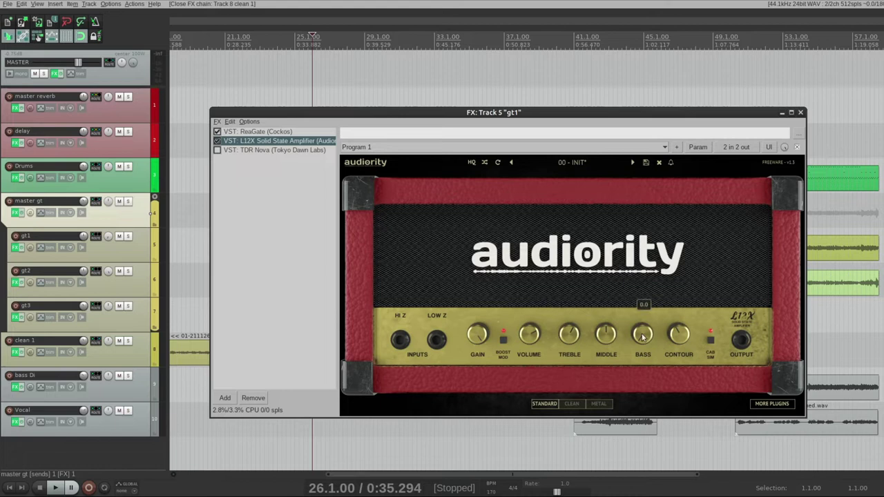
click(252, 150)
click(259, 141)
click(276, 150)
key(Delete)
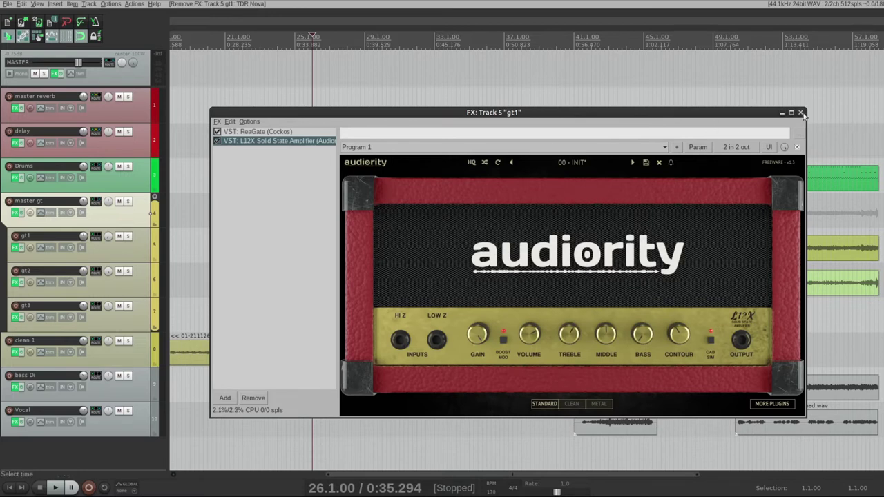
Compare the L12X amplifier settings on track gt2 with those on gt1, and close both FX chains.
click(11, 287)
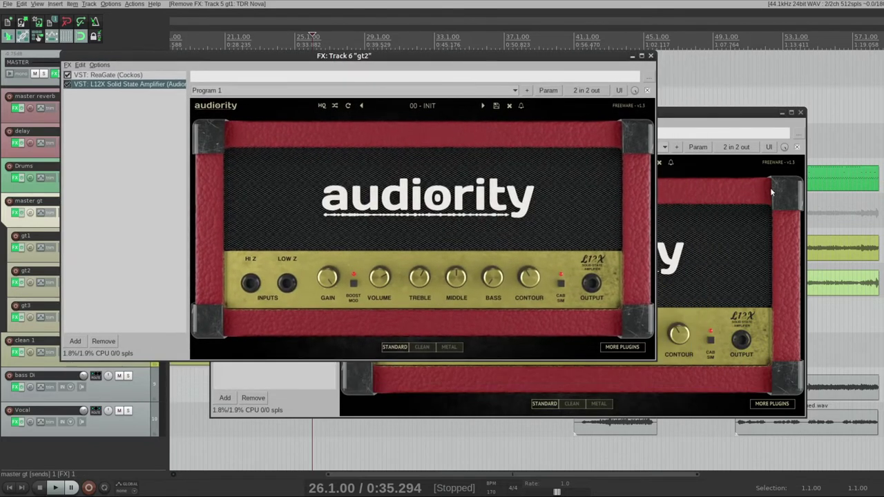
drag(723, 119, 779, 139)
click(508, 72)
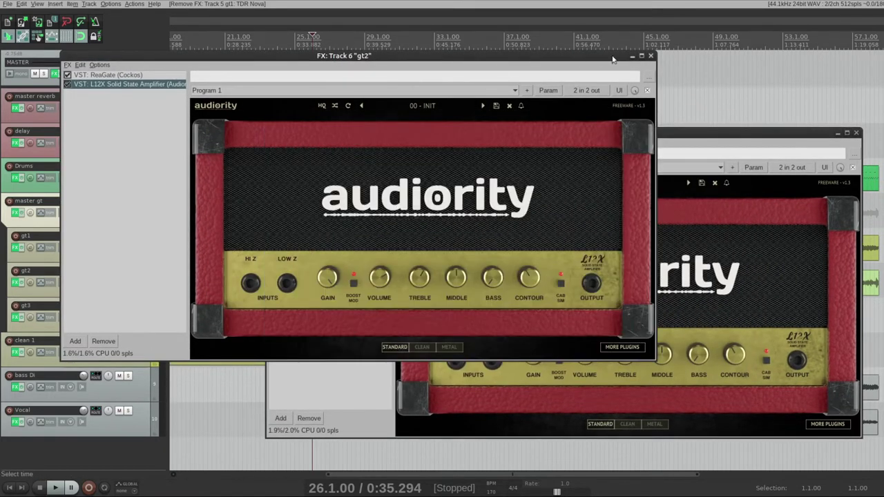
click(651, 55)
click(856, 133)
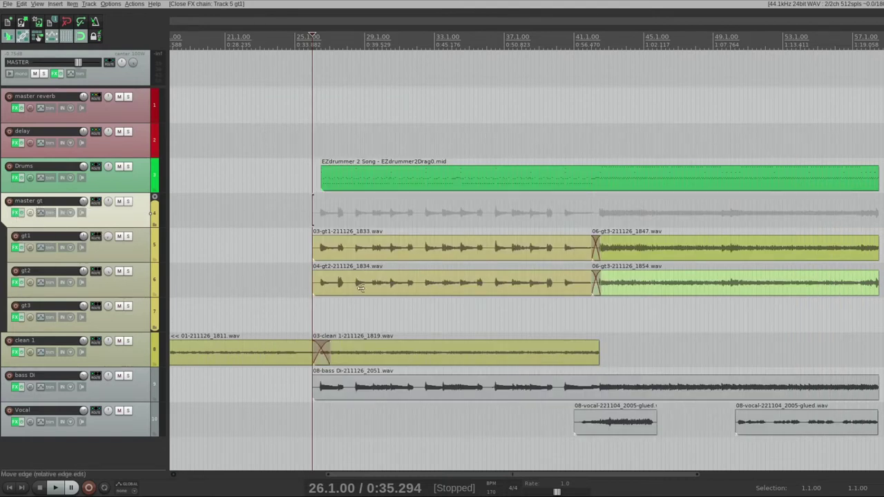
Examine the TDR Nova EQ on the master gt folder track, going through its high-pass, peak bands and low-pass.
click(18, 214)
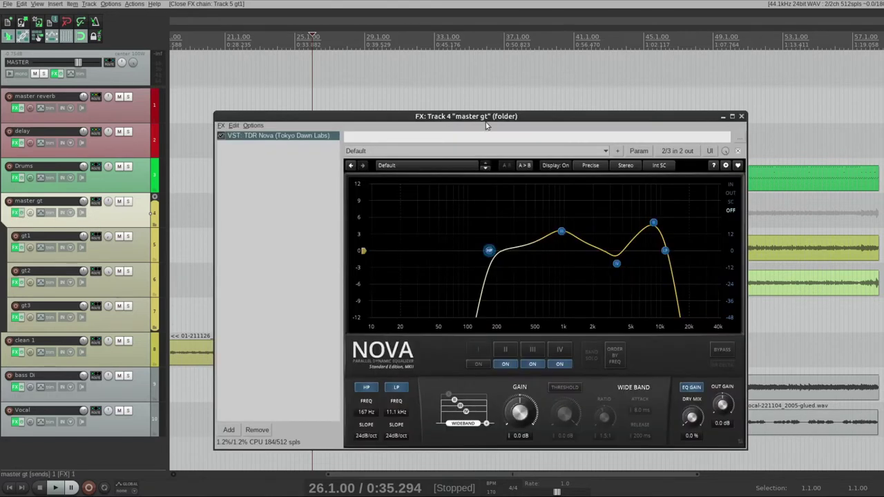
drag(485, 116, 466, 106)
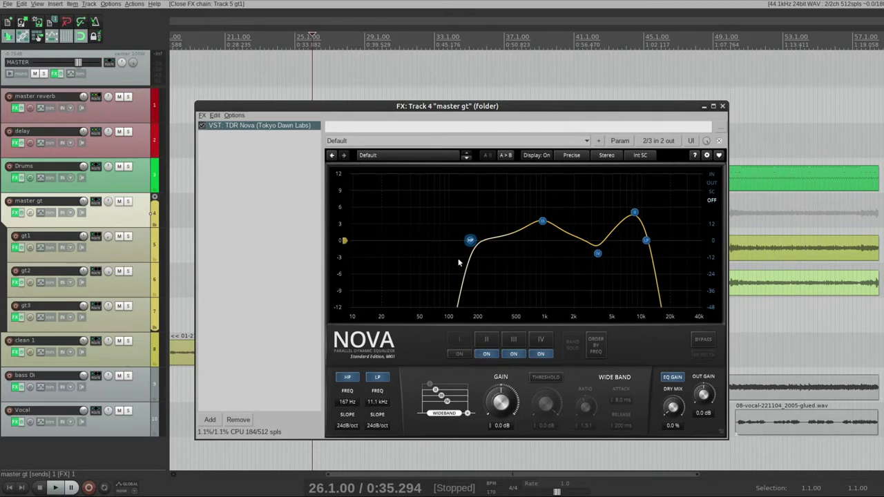
click(470, 241)
click(535, 226)
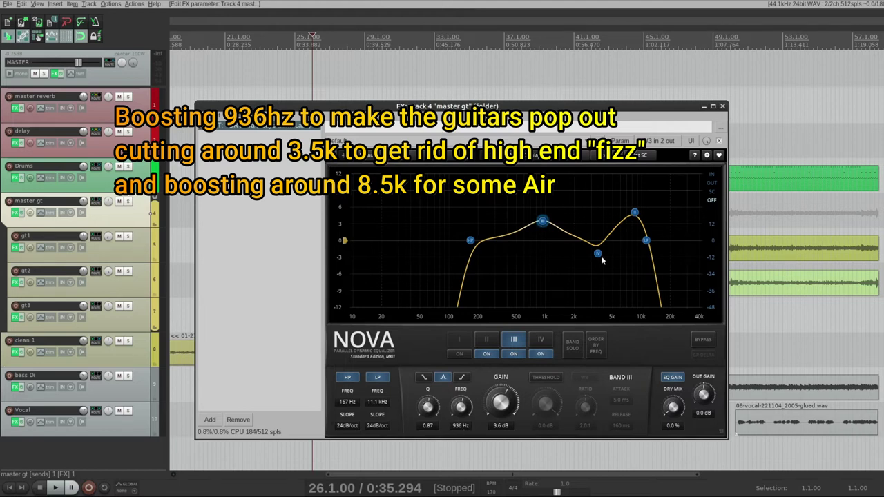
click(598, 253)
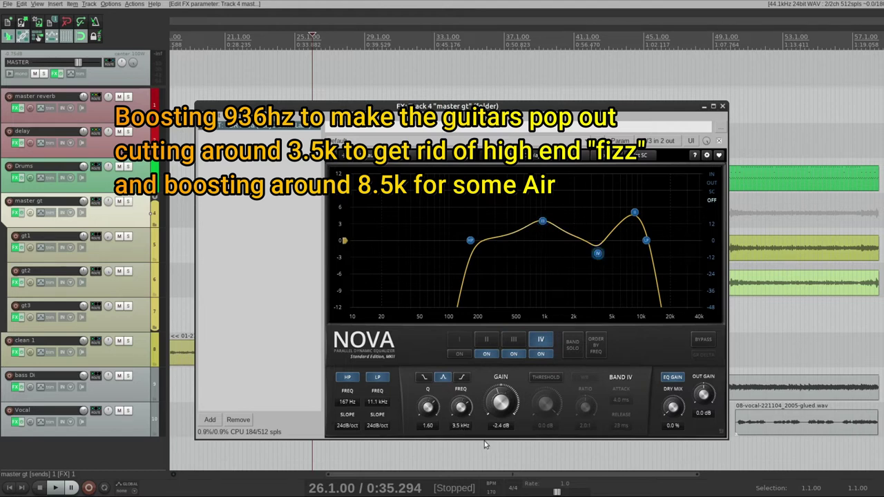
click(634, 213)
click(647, 240)
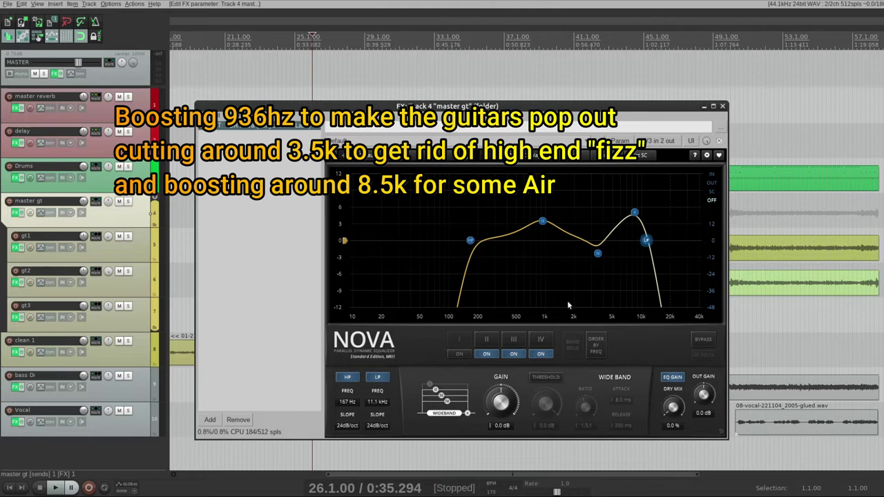
Solo the master gt folder with the master reverb effects bypassed, and listen to the guitars from measure 26.
click(722, 105)
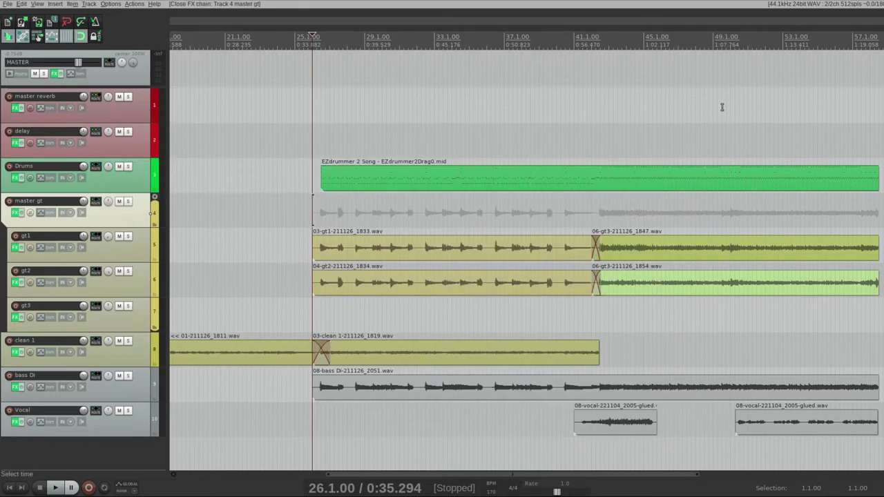
click(127, 202)
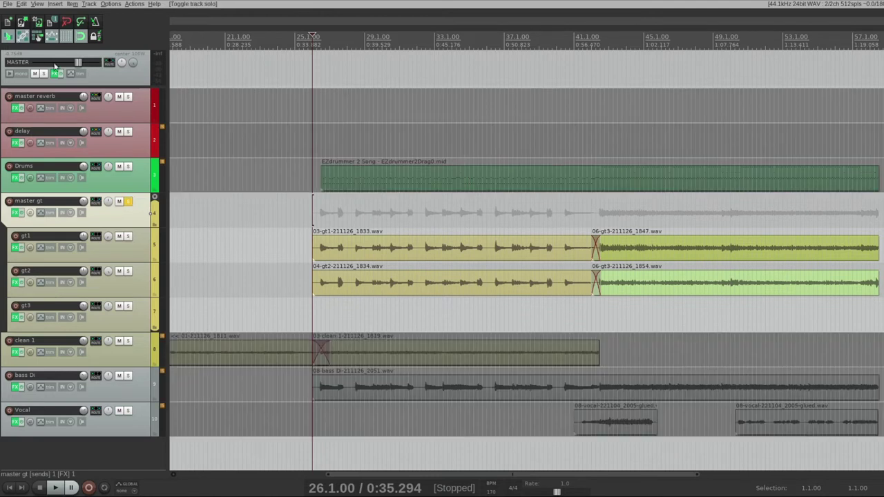
click(22, 107)
key(space)
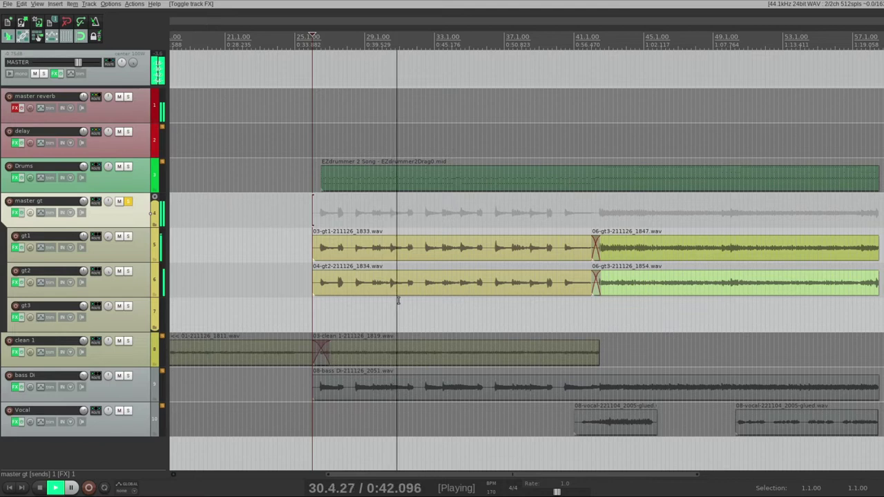
key(space)
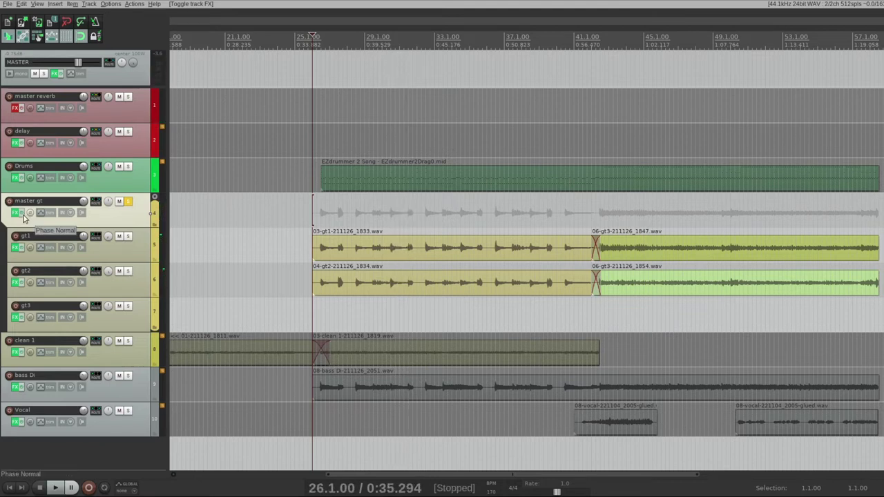
Audition the master gt folder with its TDR Nova EQ bypassed, re-enable the EQ, and close the FX chain.
click(21, 217)
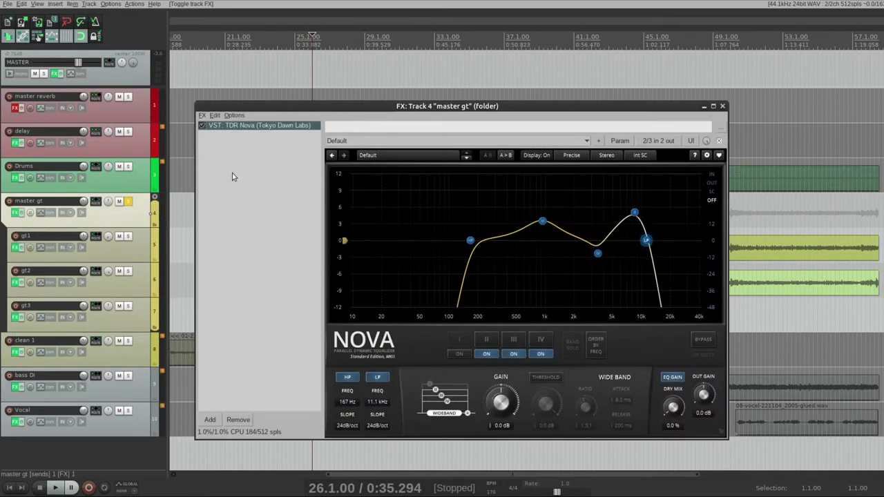
click(202, 126)
drag(368, 109, 387, 108)
key(space)
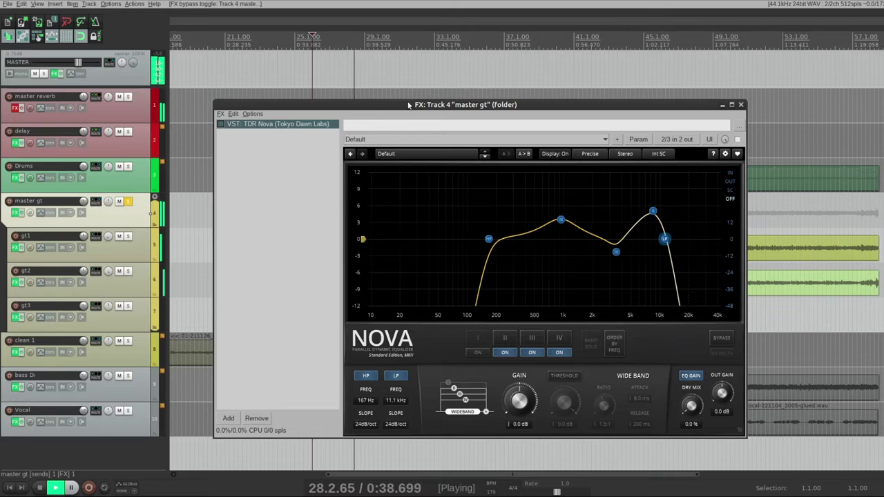
key(space)
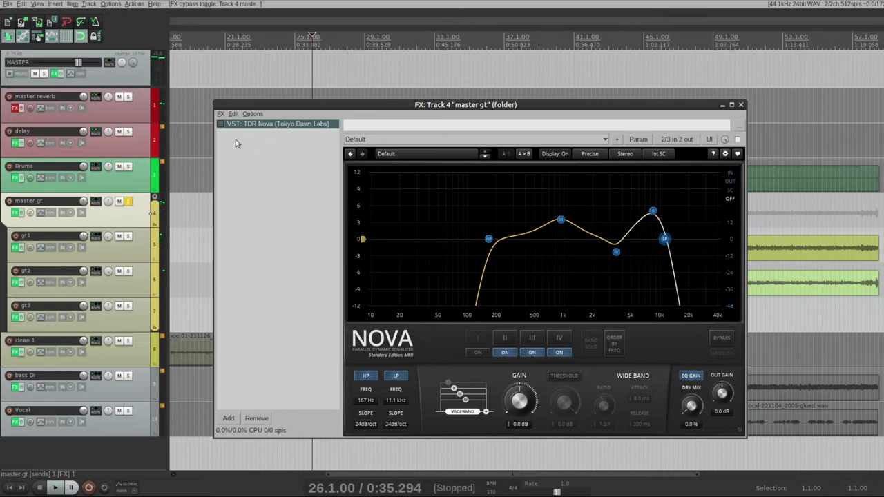
click(221, 125)
click(740, 104)
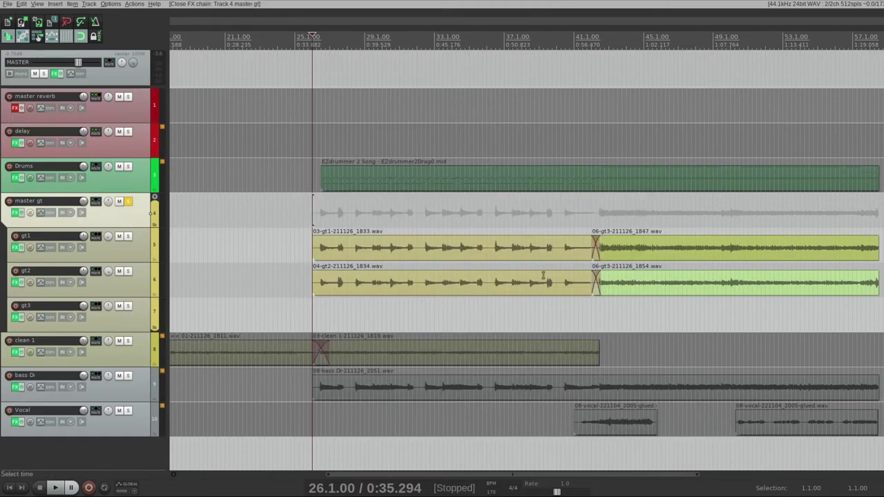
Place the edit cursor at 40.3.00 and view the TDR Nova EQ curve on the master gt folder again.
click(566, 301)
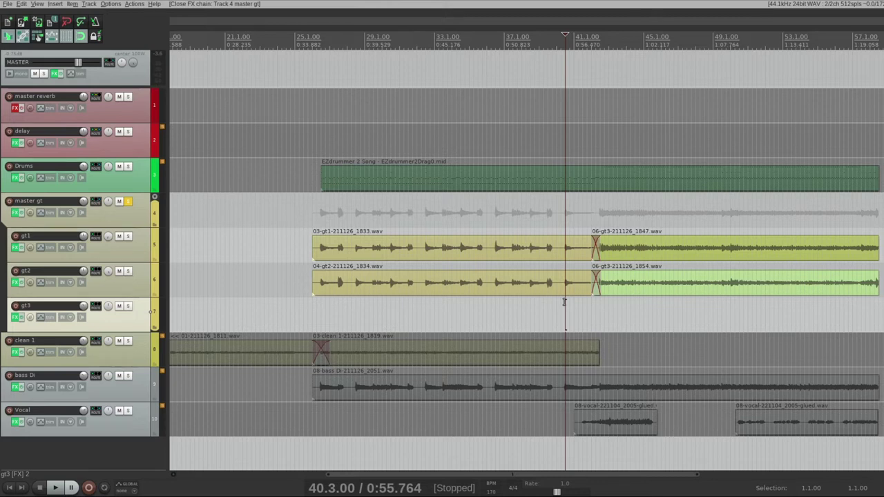
click(18, 212)
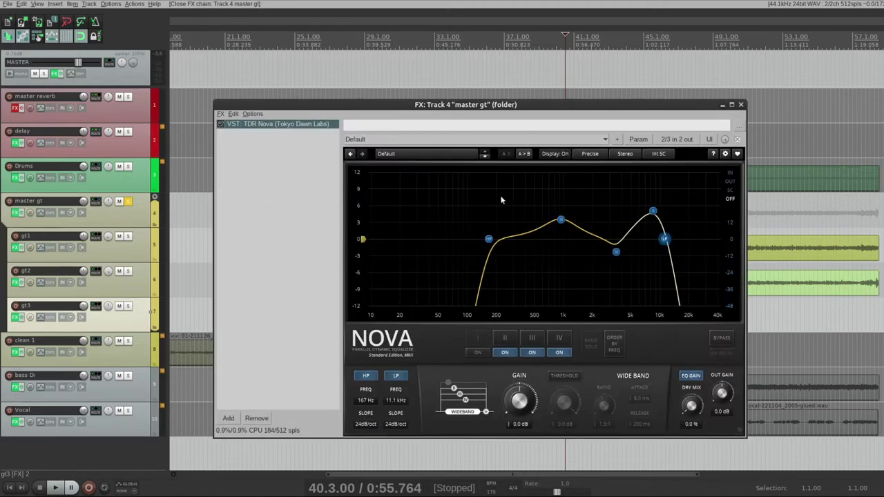
click(741, 105)
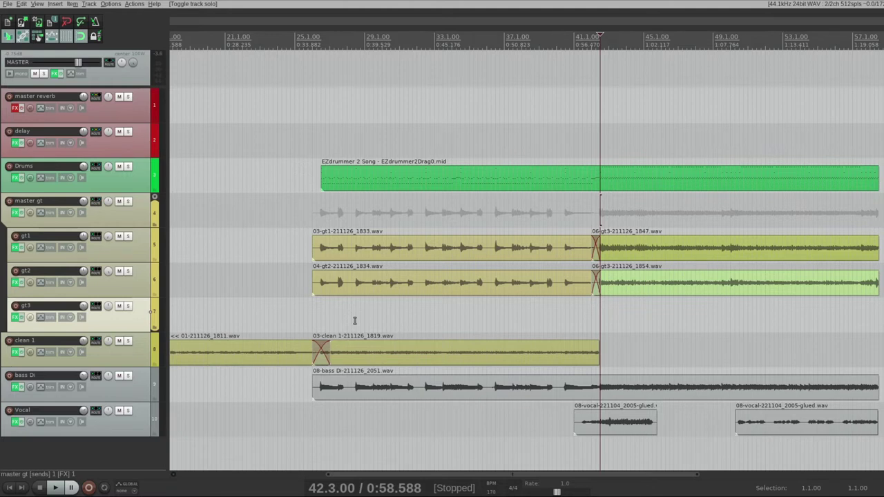
Re-enable the master reverb track's effects and examine its ValhallaSupermassive settings in a floating window.
click(22, 108)
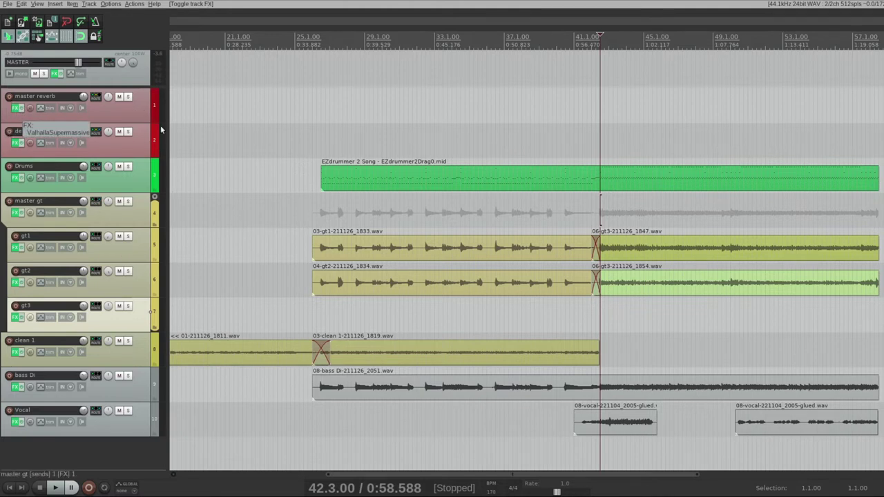
click(18, 108)
drag(363, 187, 306, 166)
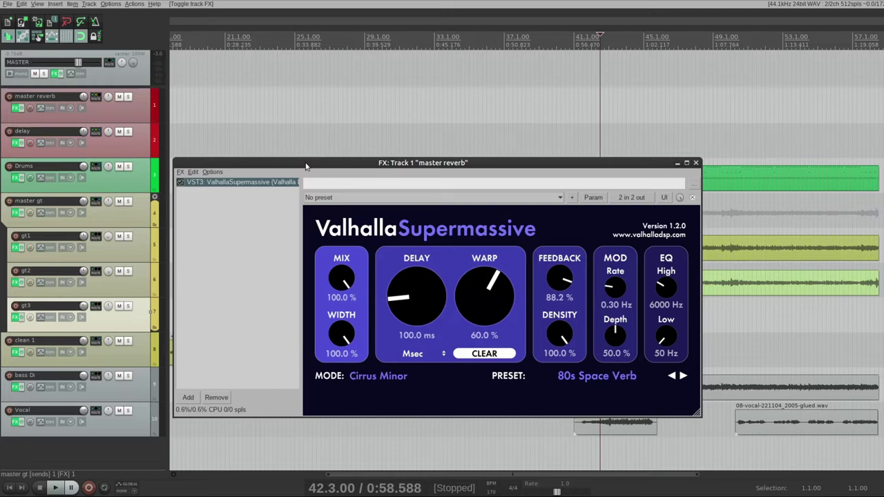
double_click(267, 182)
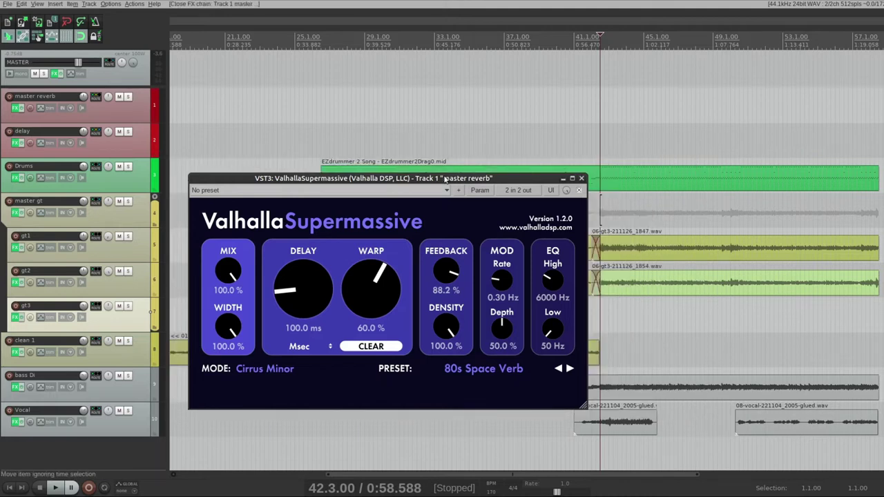
drag(386, 370, 354, 325)
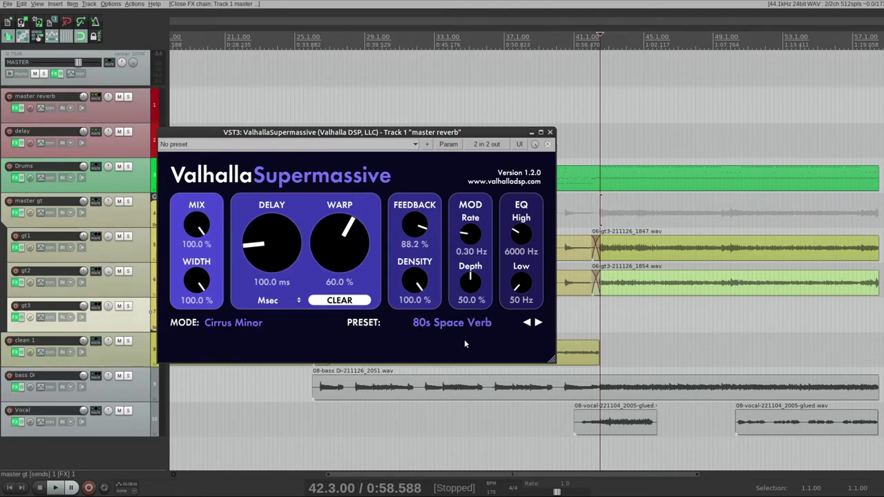
click(550, 132)
Listen to the soloed master gt folder with reverb from 26.3.00, add clean 1 to the solo, and clear both solos.
click(320, 216)
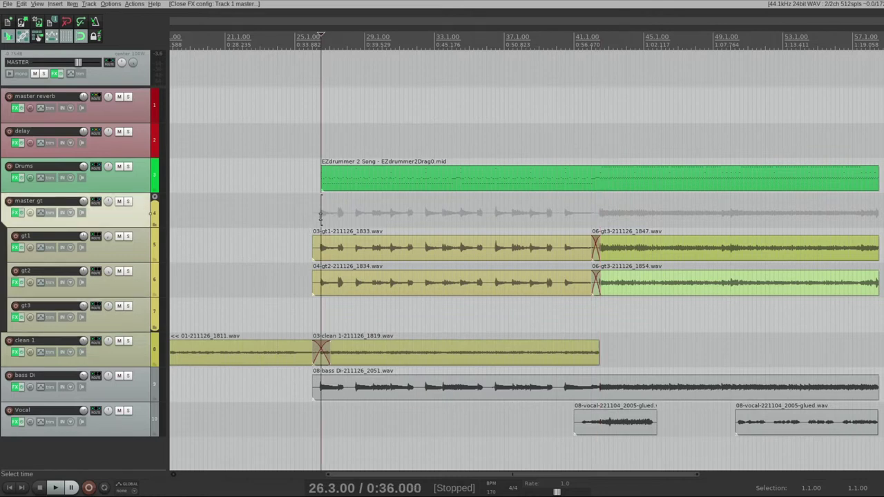
click(128, 201)
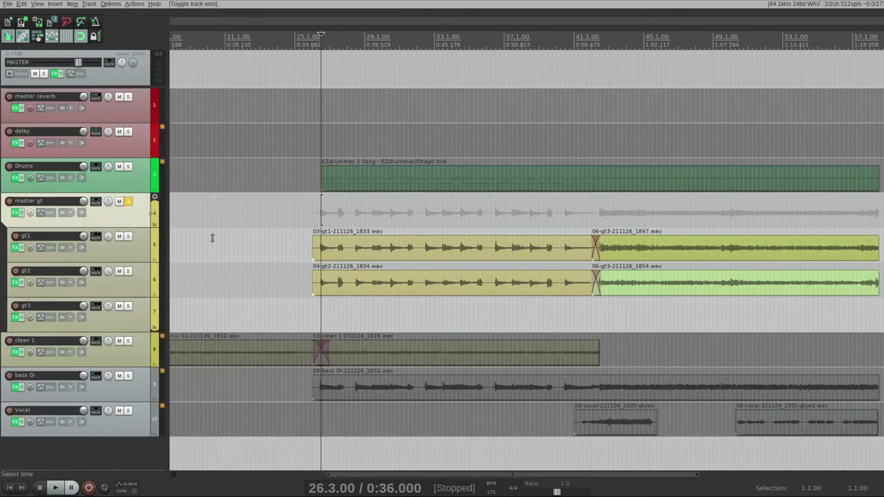
key(space)
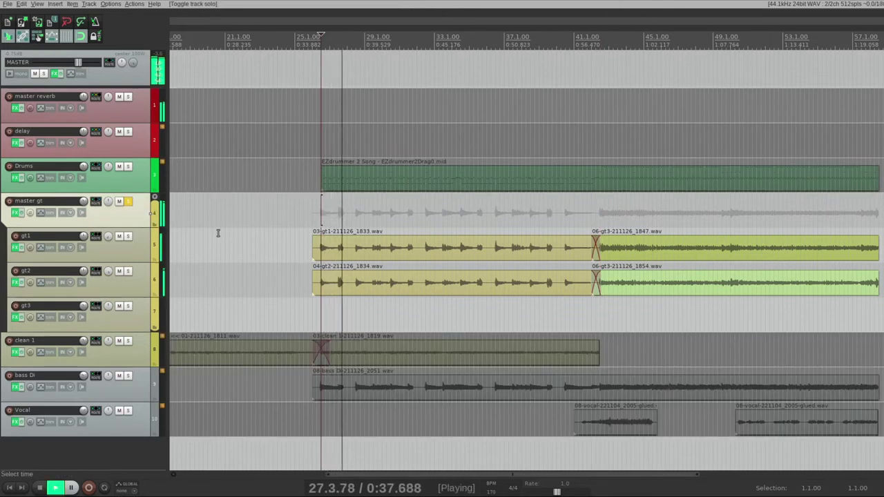
click(128, 341)
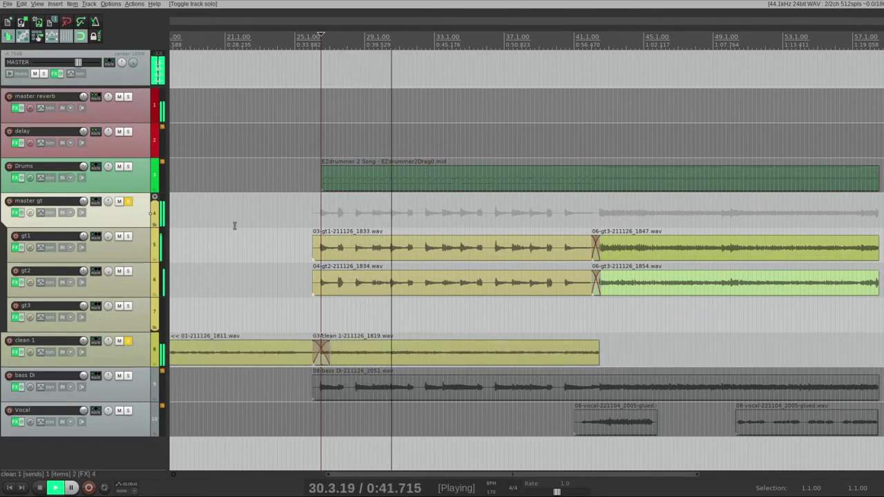
key(space)
click(127, 341)
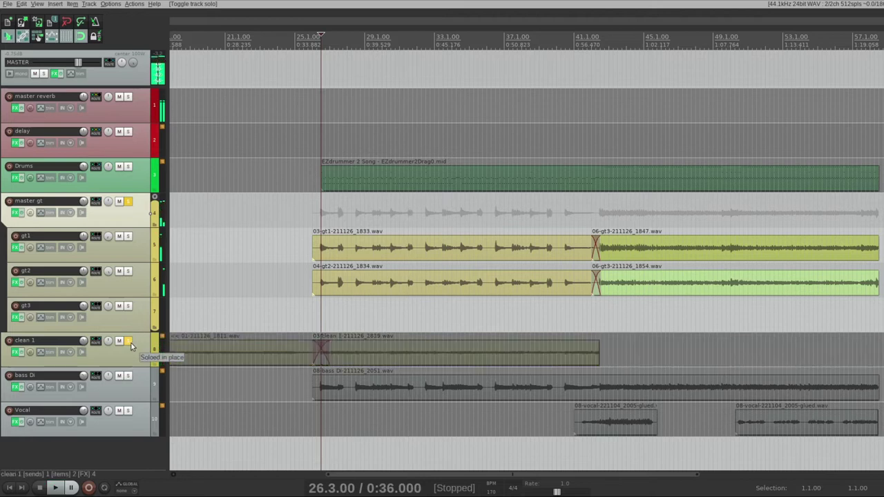
click(128, 201)
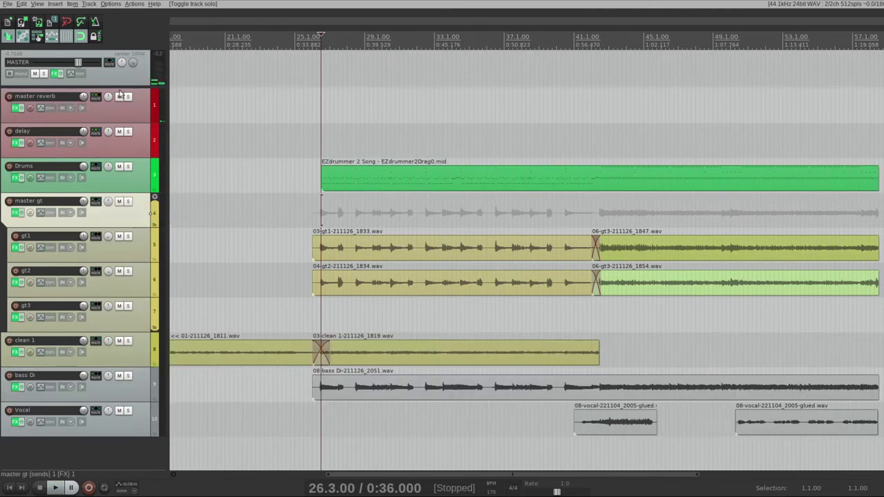
Examine the routing of the master reverb track and its receives from the other tracks.
click(94, 100)
drag(394, 100, 409, 83)
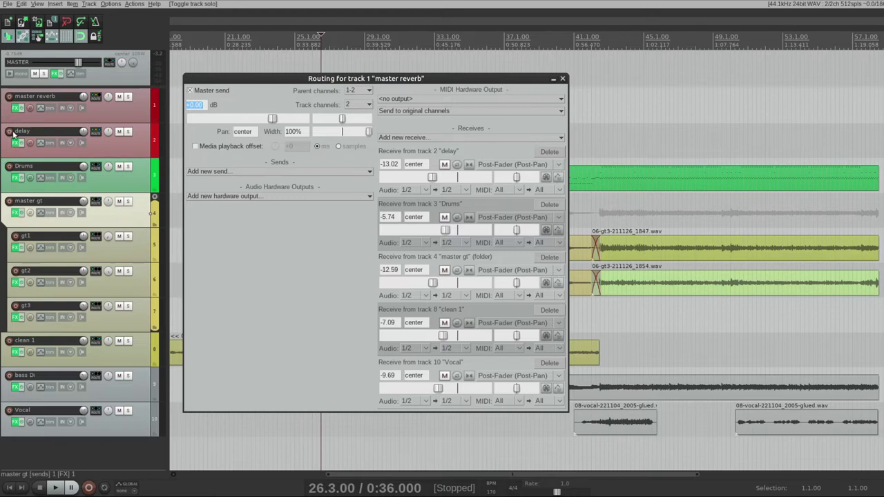
click(564, 79)
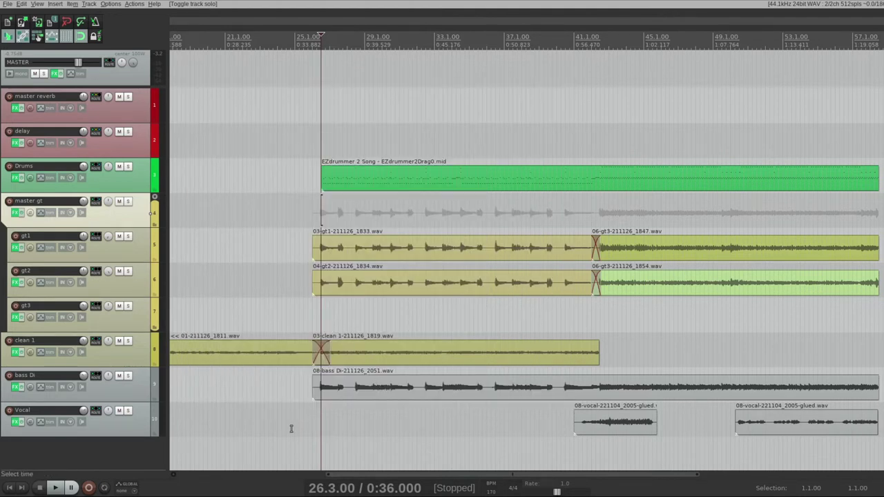
Play the clean guitar intro from measure 13 with the clean 1 track soloed and its FX chain open.
scroll(291, 429, down, 2)
click(322, 393)
key(space)
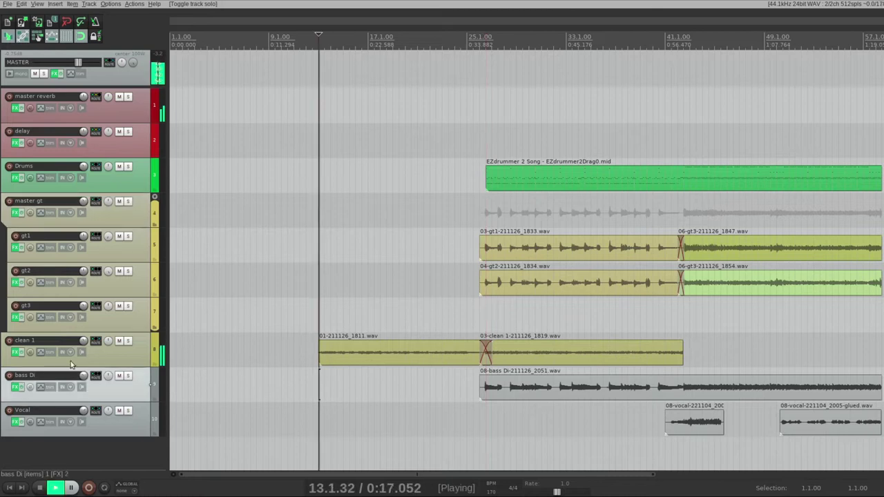
click(15, 352)
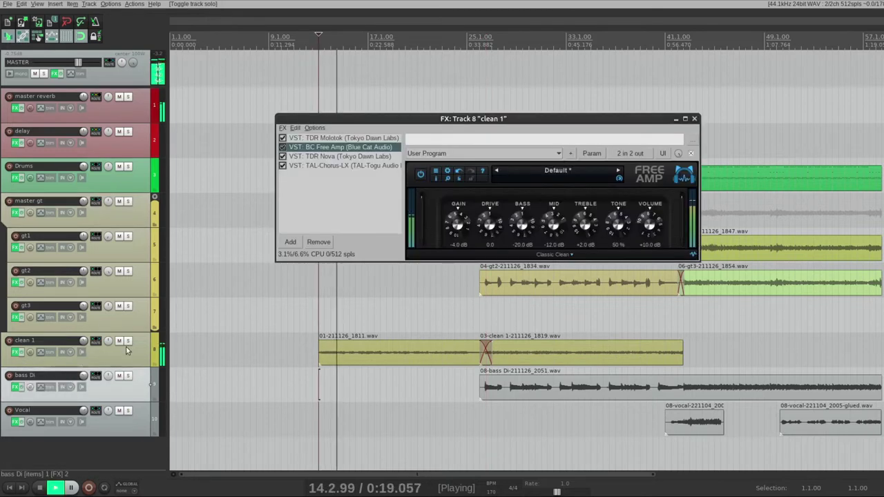
drag(449, 118, 396, 131)
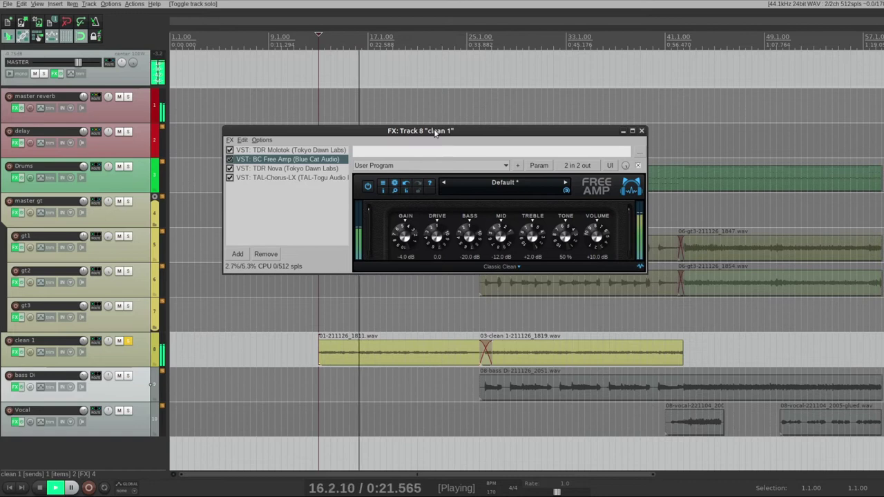
key(space)
Examine the TDR Molotok compressor during playback of clean 1, and view the BC Free Amp settings.
click(325, 150)
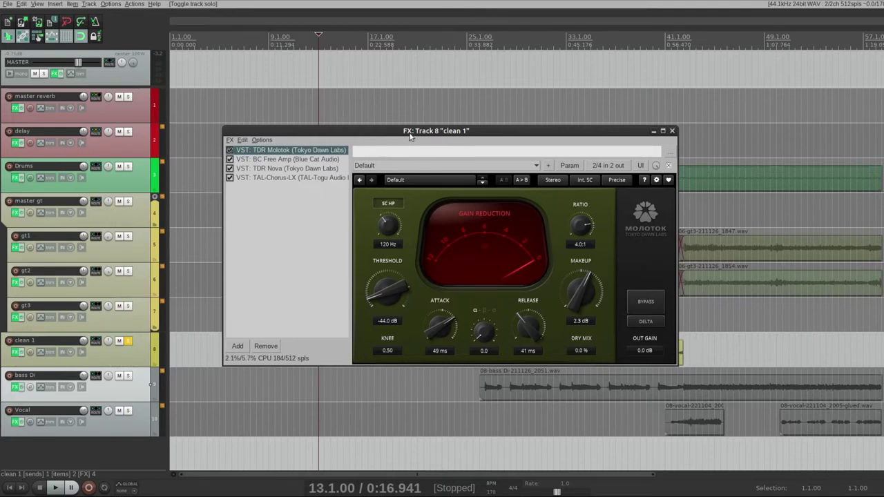
drag(409, 136, 398, 77)
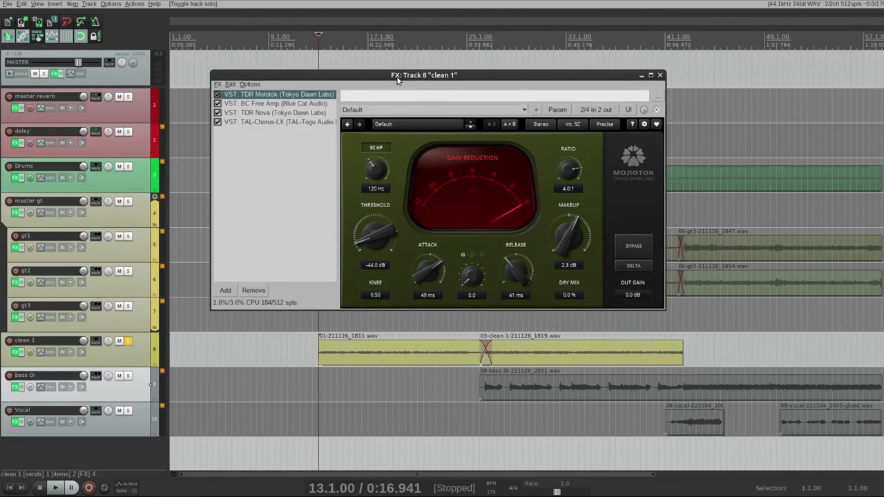
key(space)
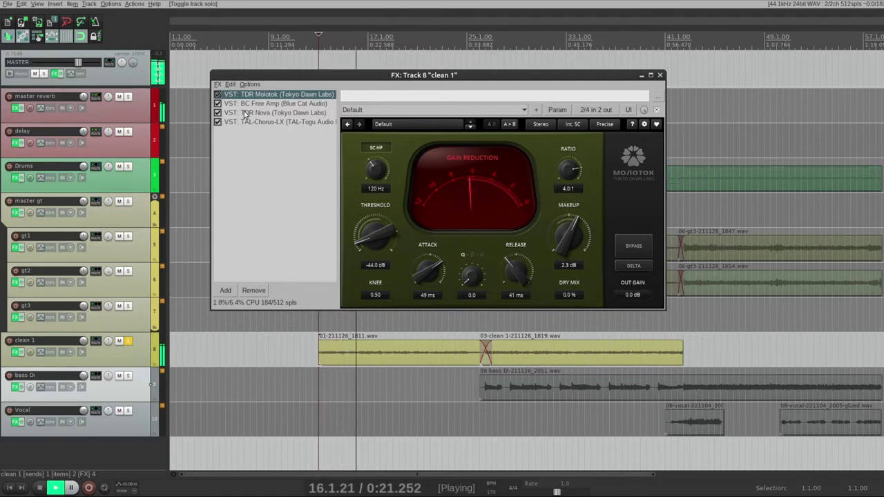
click(270, 103)
key(space)
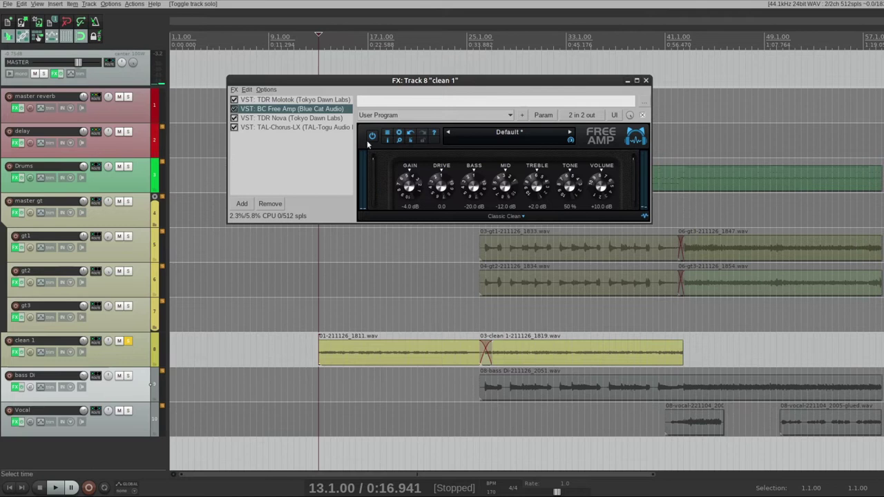
Examine the TDR Nova EQ on clean 1, going through its high-pass filter and high shelf band.
click(271, 118)
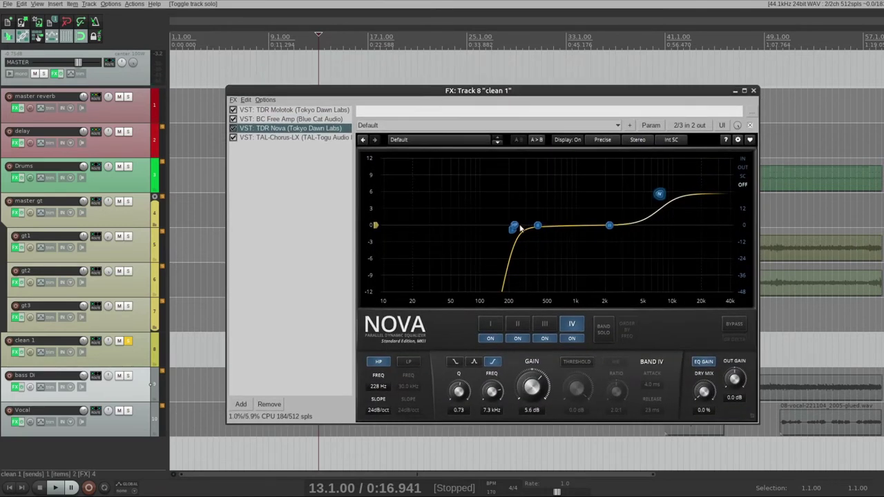
click(517, 228)
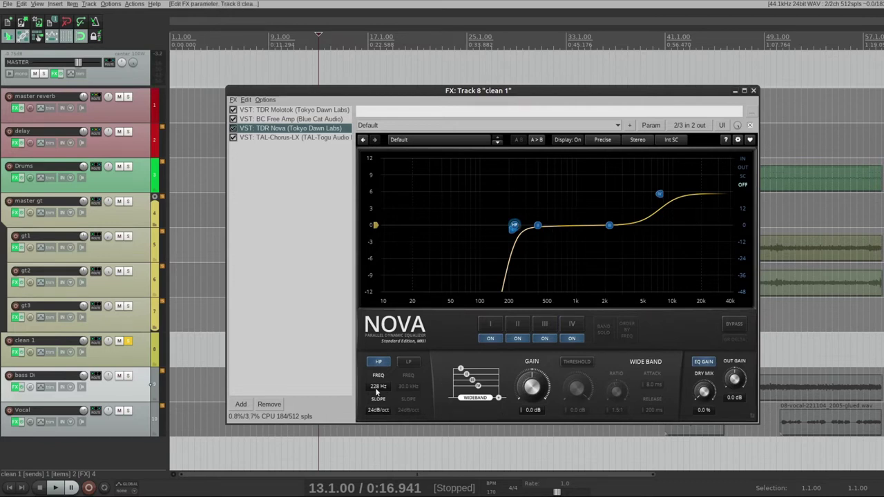
click(660, 195)
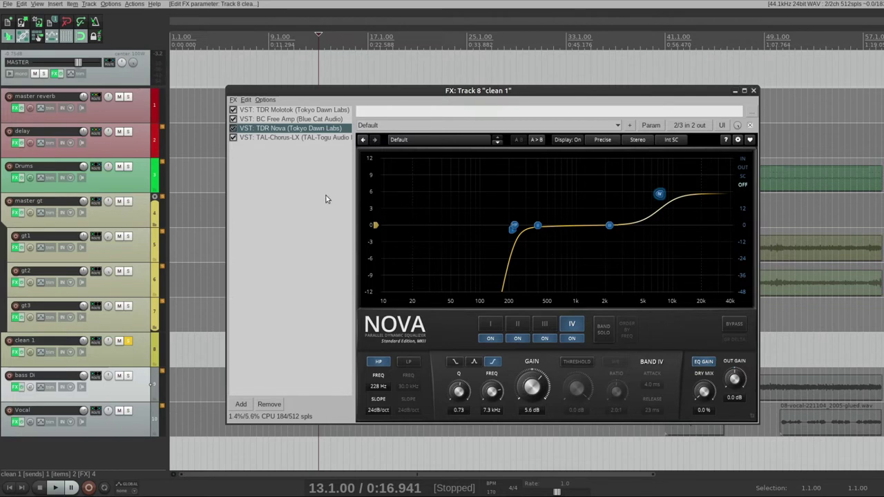
click(519, 227)
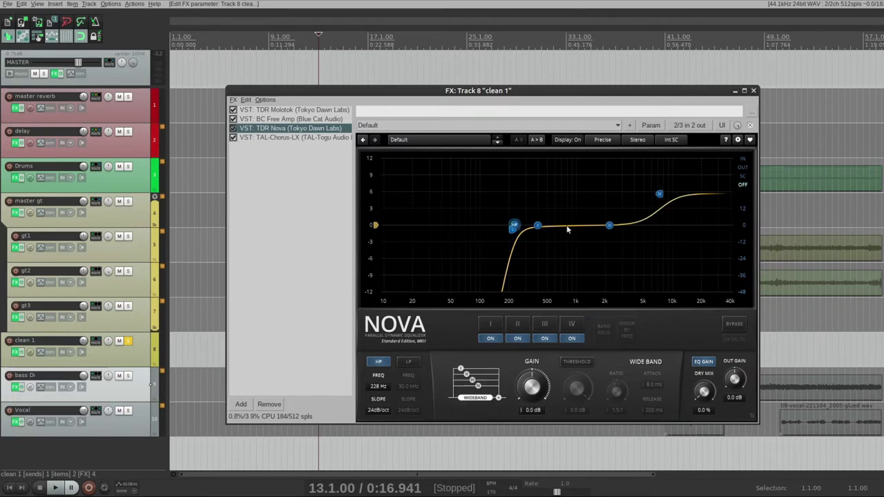
Play clean 1 from measure 13 with the TDR Nova EQ bypassed, and re-enable the EQ.
click(234, 129)
key(space)
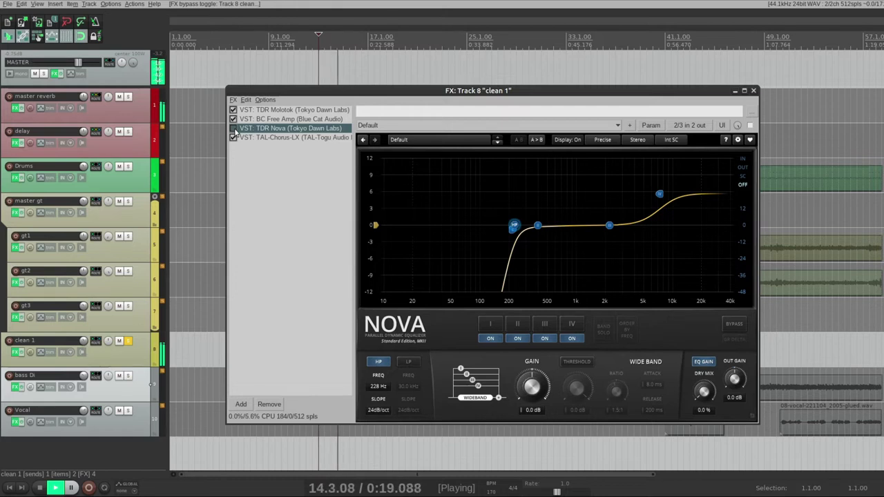
key(space)
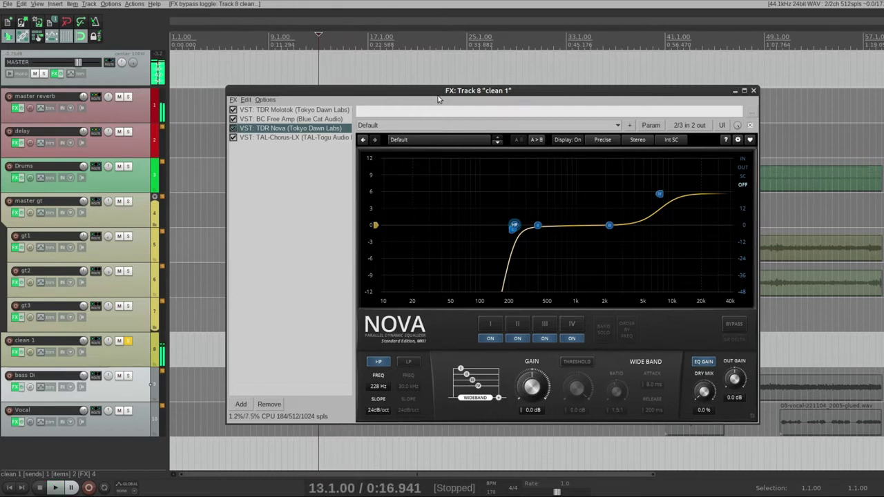
View the TAL-Chorus-LX settings on clean 1 and listen to the soloed track from measure 13.
click(295, 140)
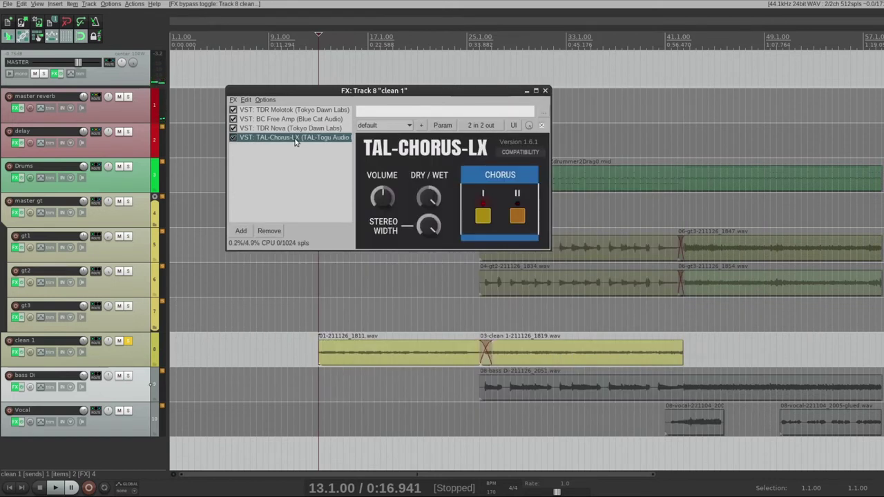
key(space)
key(space)
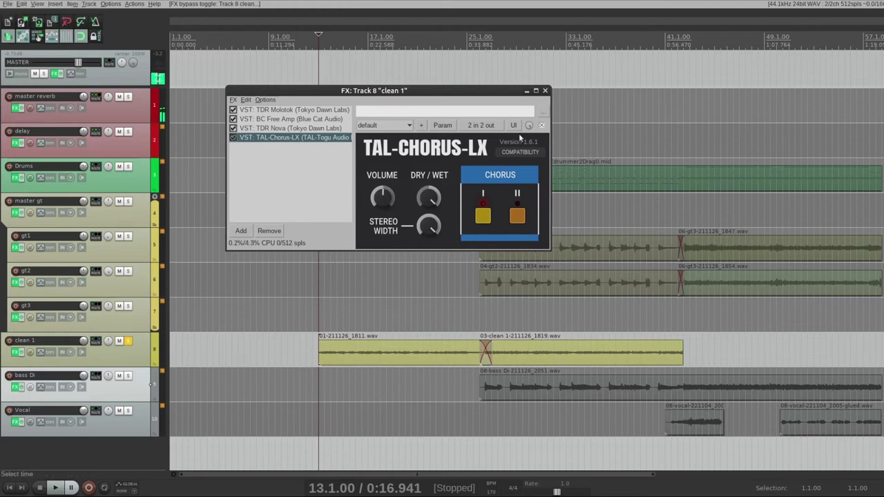
drag(334, 92, 287, 107)
Compare clean 1 soloed and within the full mix from measures 13 and 25, ending unsoloed with its FX chain closed.
key(space)
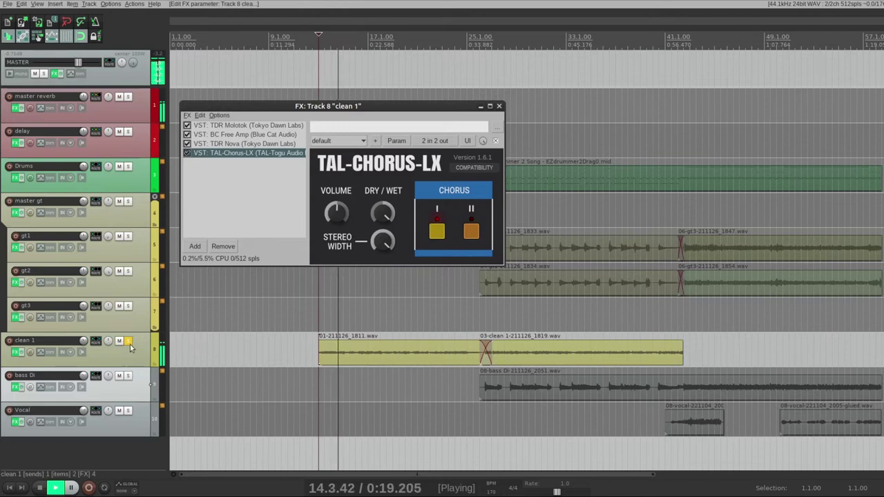
click(127, 341)
click(467, 390)
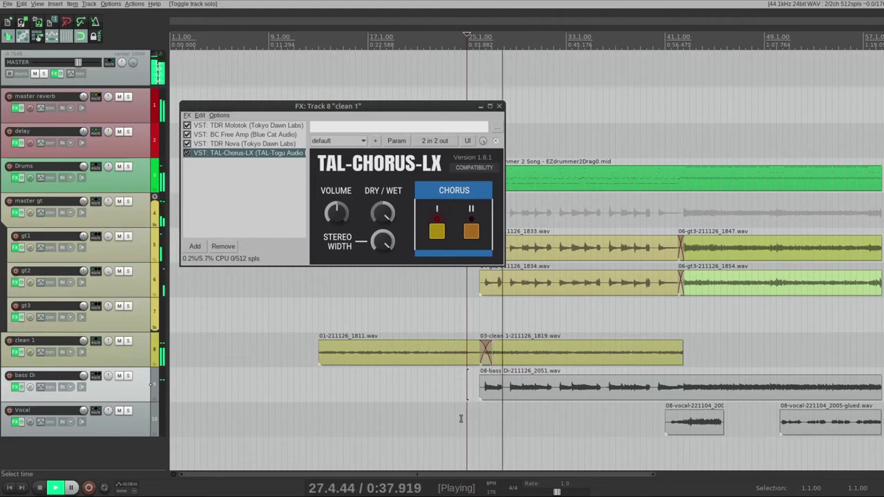
click(127, 342)
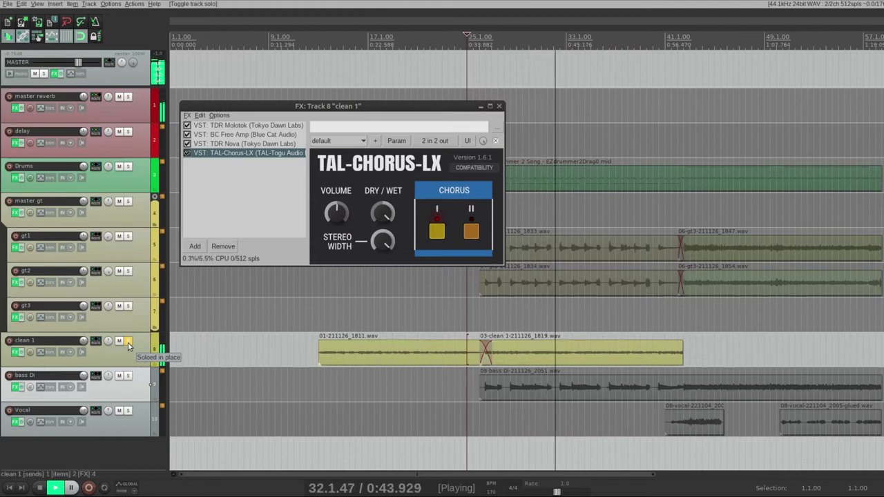
key(space)
click(127, 342)
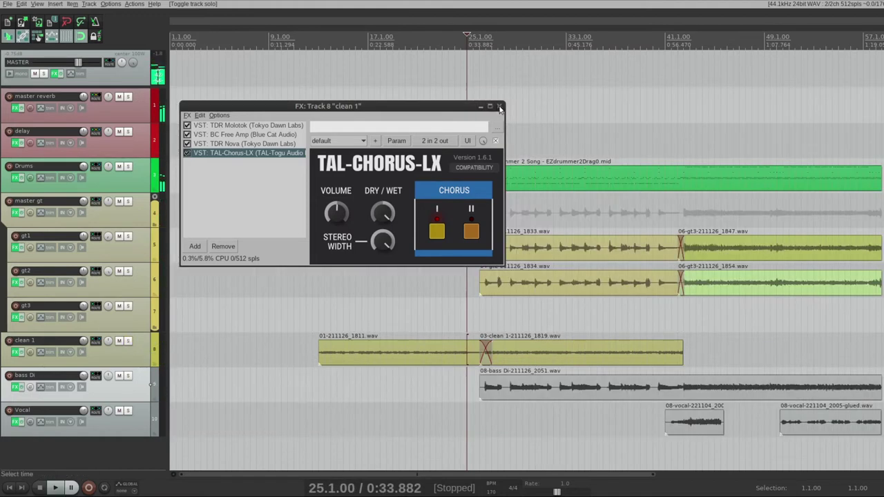
click(500, 108)
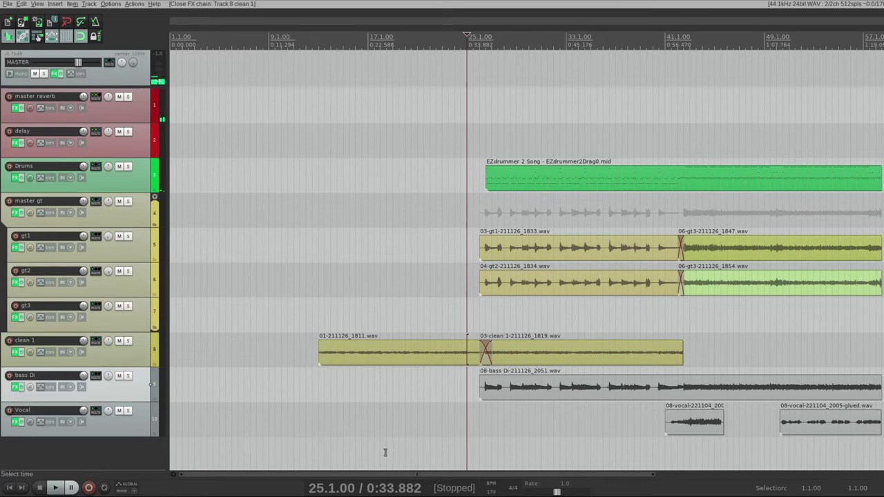
Place the edit cursor near the start of the bass Di recording and solo the bass Di track.
drag(410, 476, 505, 475)
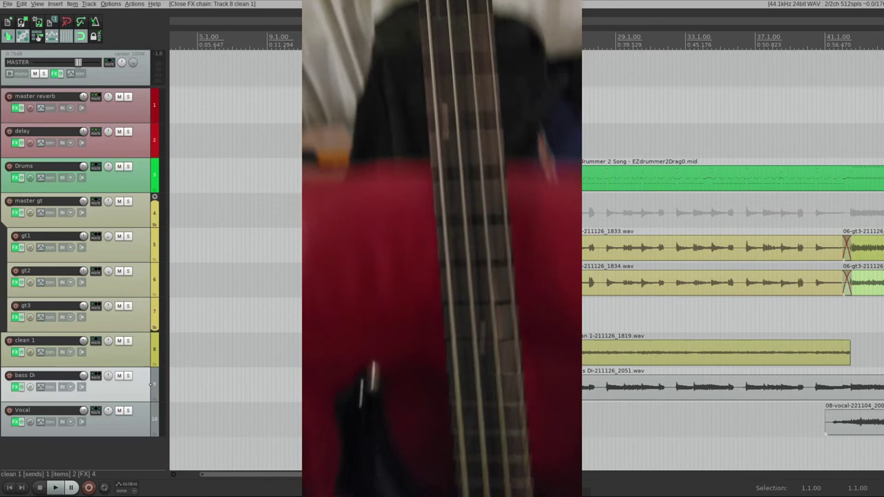
scroll(238, 439, right, 10)
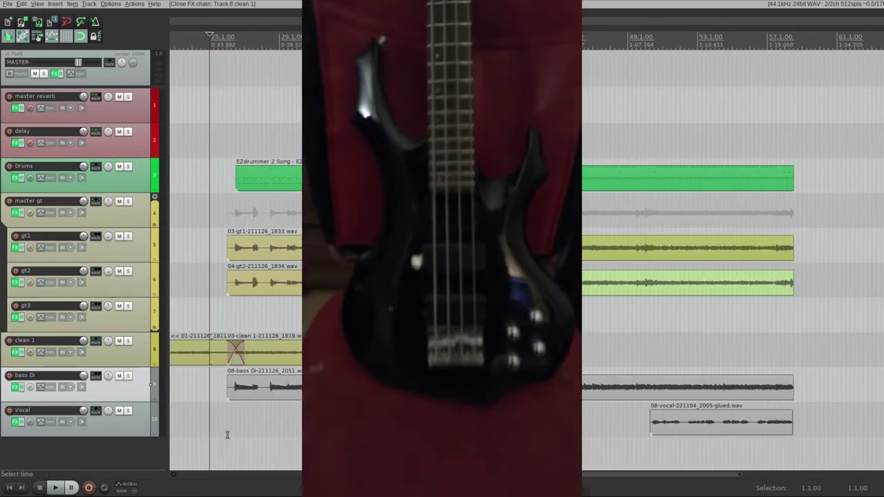
click(231, 435)
click(128, 376)
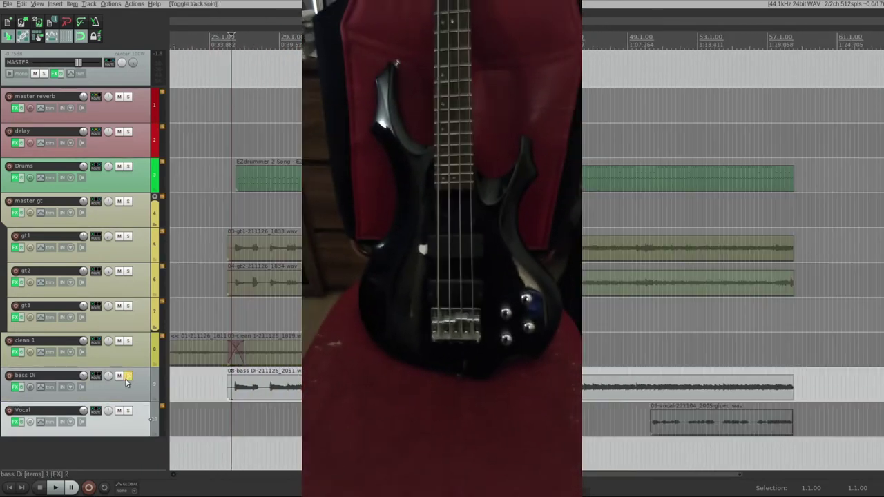
Increase the bass Di track's height and bring its whole waveform into view.
scroll(442, 276, up, 3)
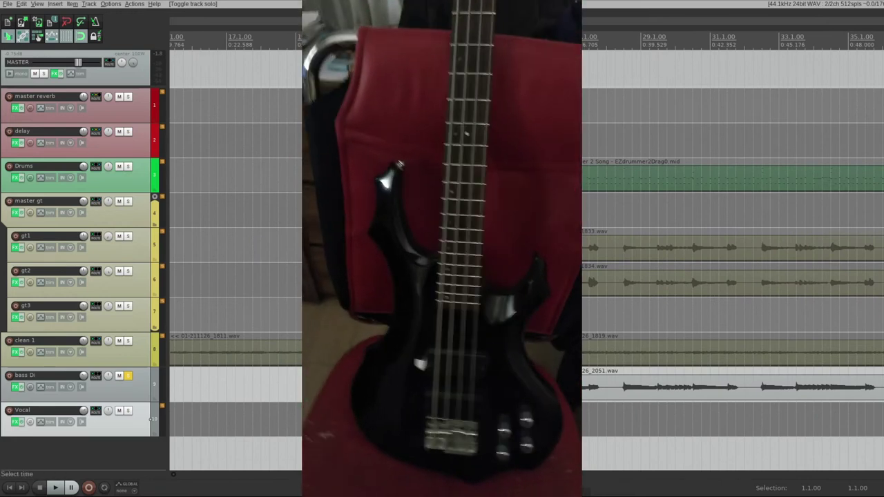
scroll(442, 276, up, 2)
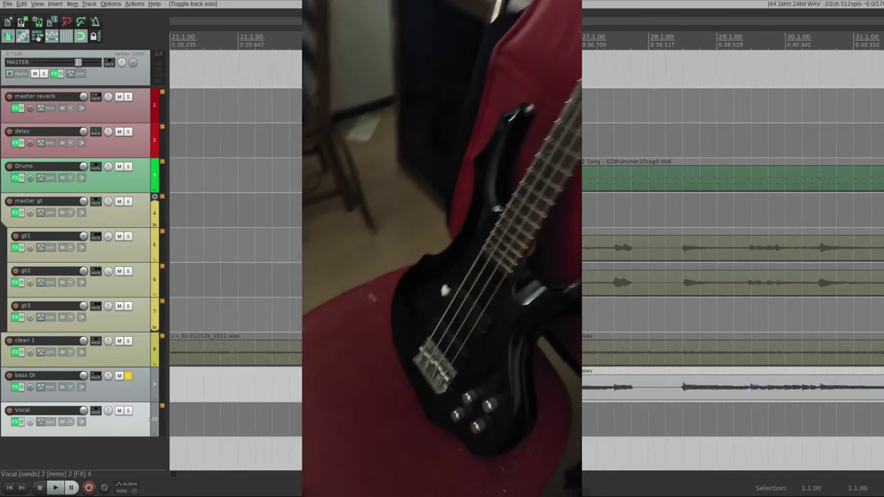
drag(141, 406, 140, 438)
scroll(569, 419, down, 4)
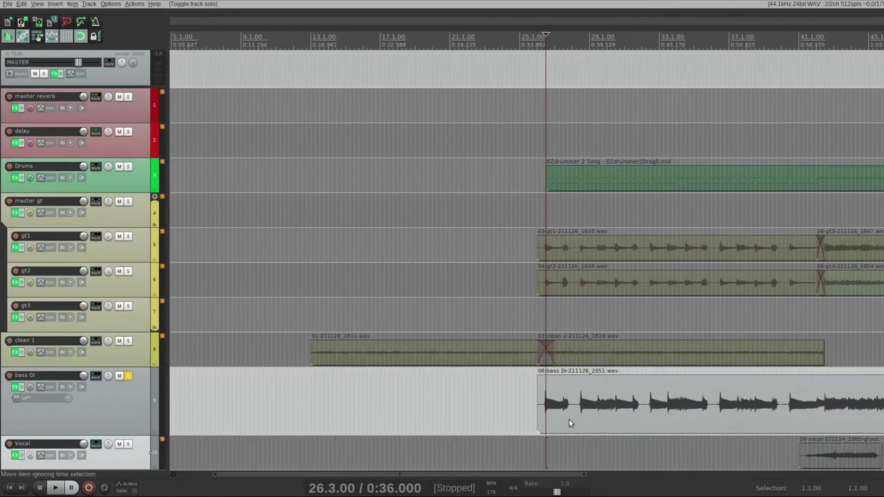
drag(530, 474, 663, 471)
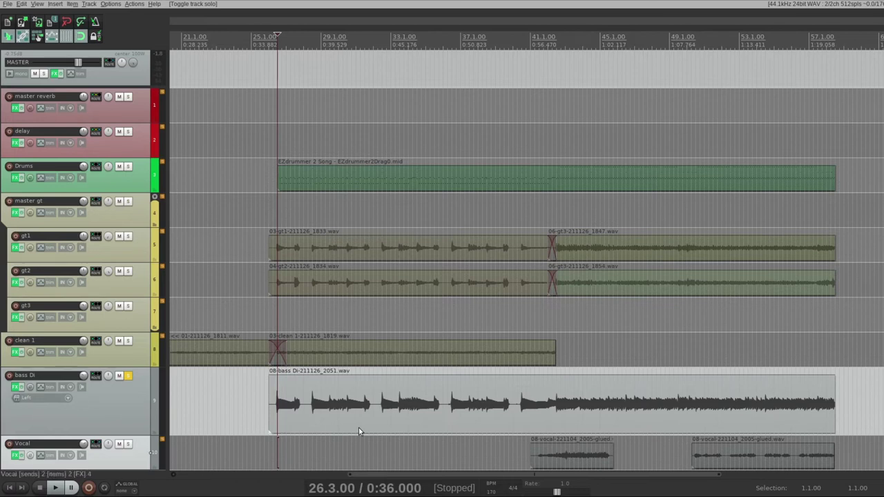
Open the bass Di track's effect chain and remove the ReaComp compressor.
click(15, 388)
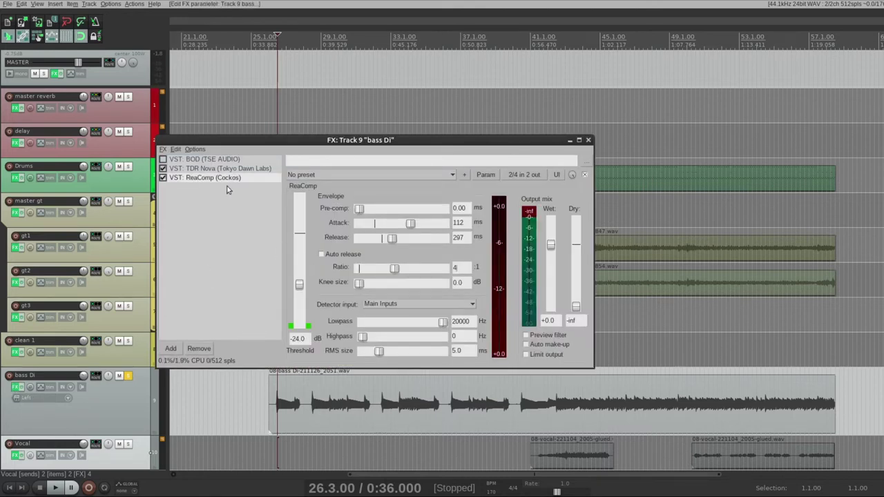
click(225, 187)
click(213, 180)
click(199, 349)
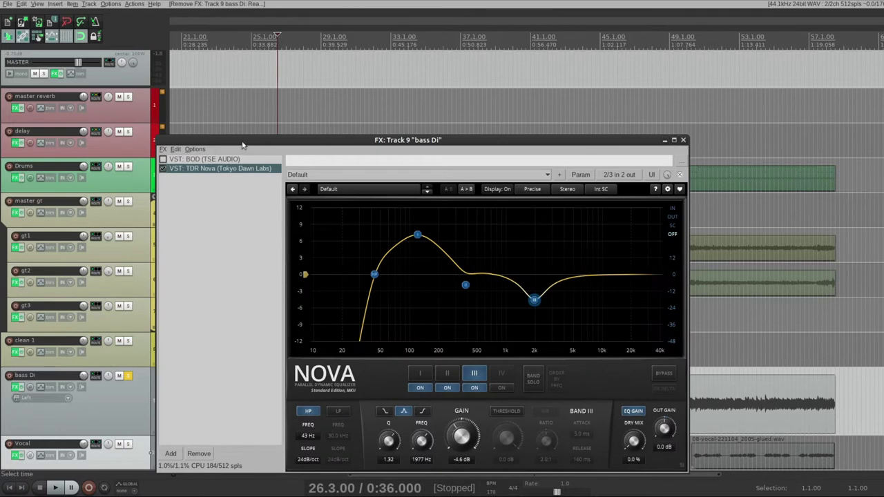
View the BOD bass overdrive and the TDR Nova EQ settings on bass Di.
drag(319, 147, 364, 72)
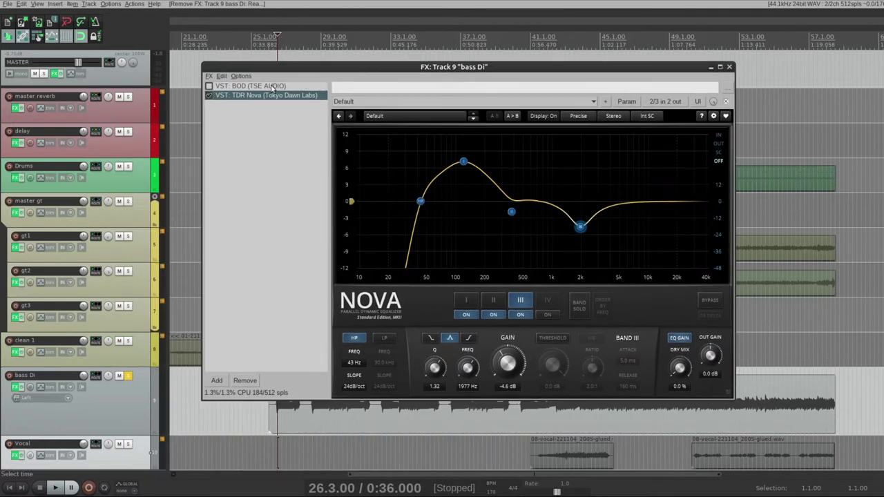
click(275, 87)
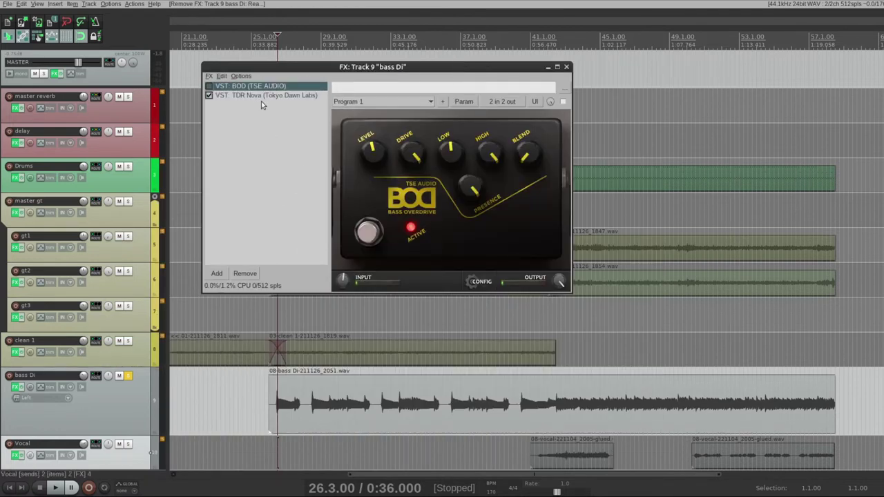
click(261, 97)
drag(468, 75, 394, 47)
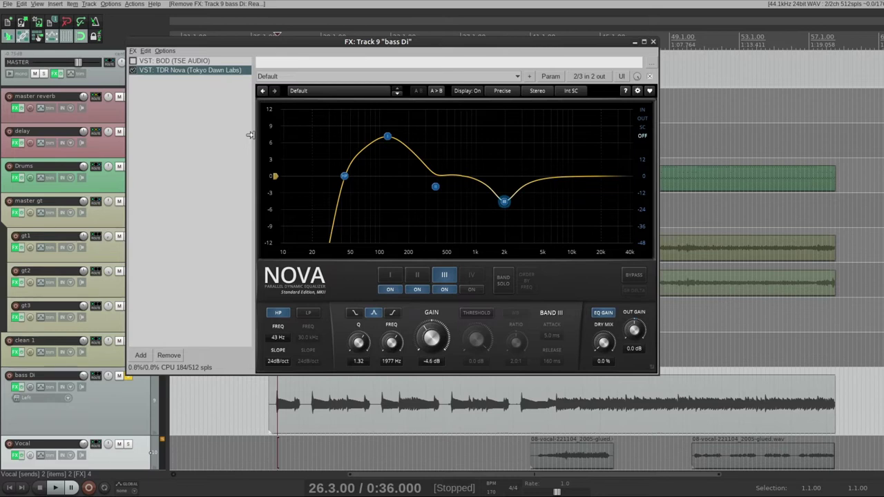
Compare bass Di with TDR Nova active and bypassed from measure 26.3, inspect EQ band I, and re-enable the EQ.
key(space)
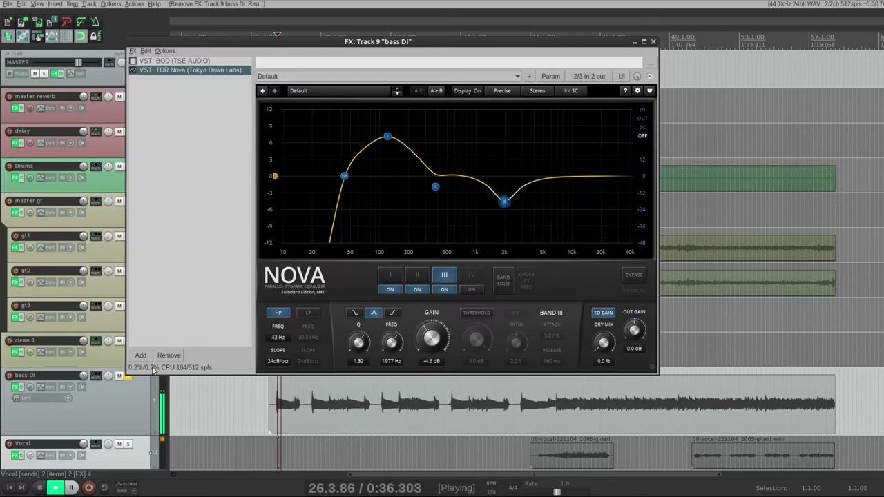
key(space)
click(134, 72)
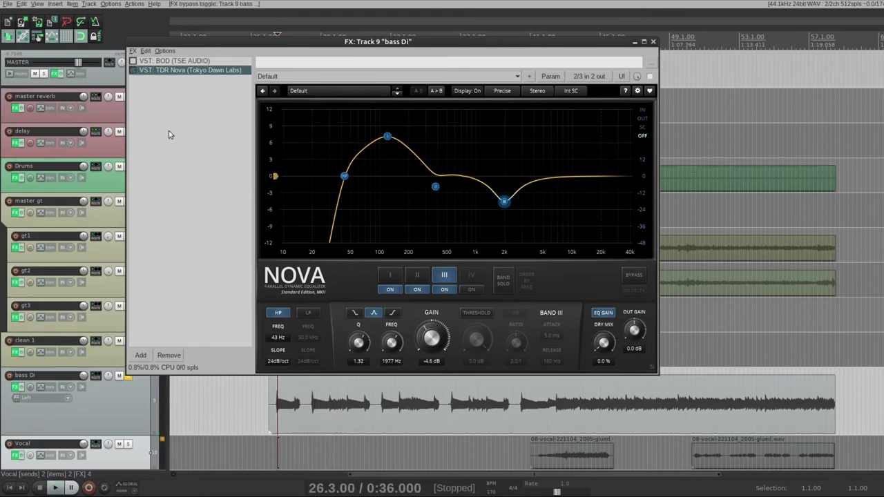
key(space)
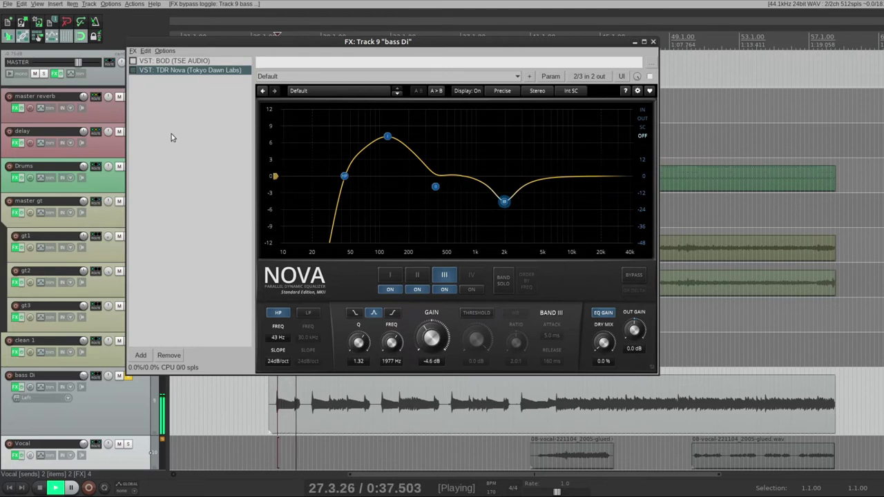
click(387, 136)
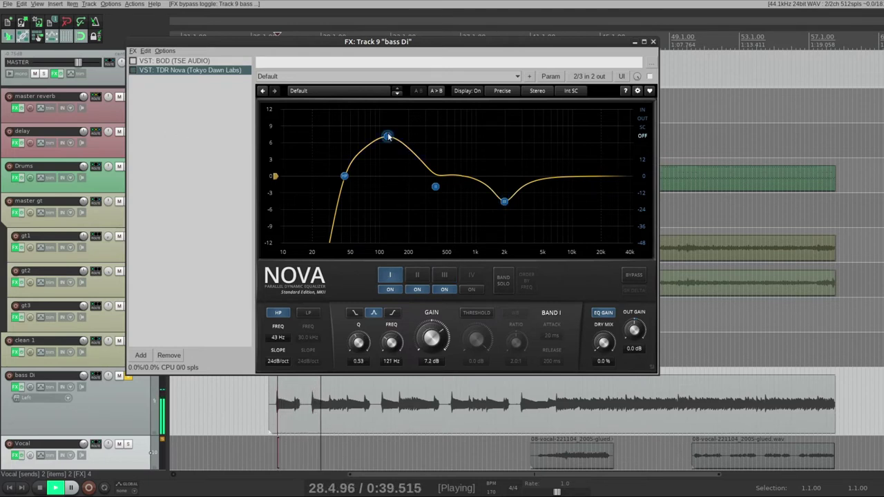
key(space)
click(133, 71)
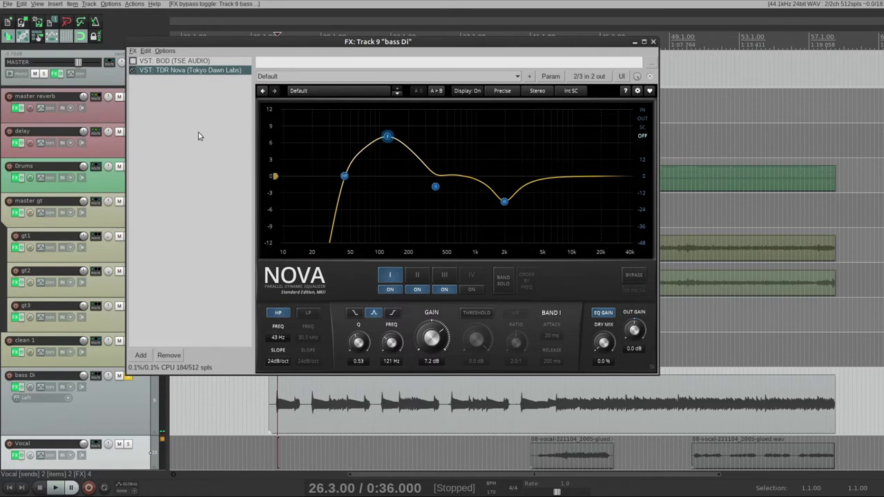
Play bass Di with TDR Nova active, and show the bypassed BOD overdrive in its own window with the FX chain closed.
drag(380, 44, 417, 43)
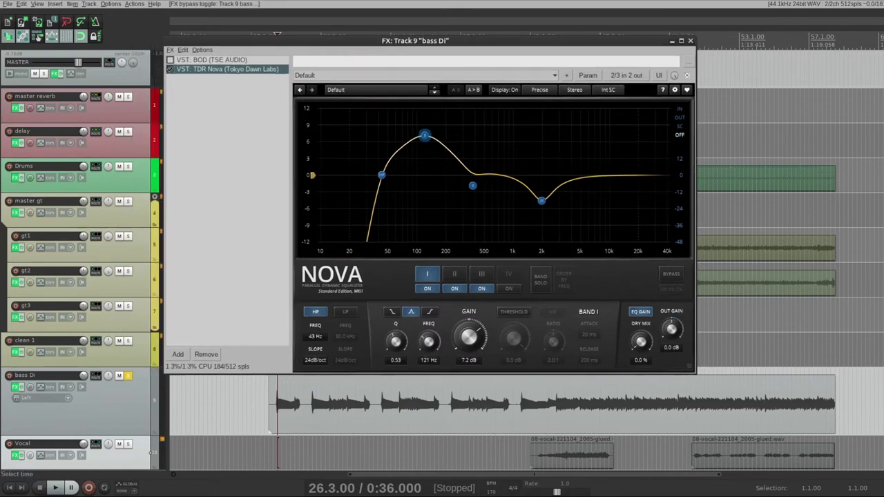
scroll(80, 277, down, 2)
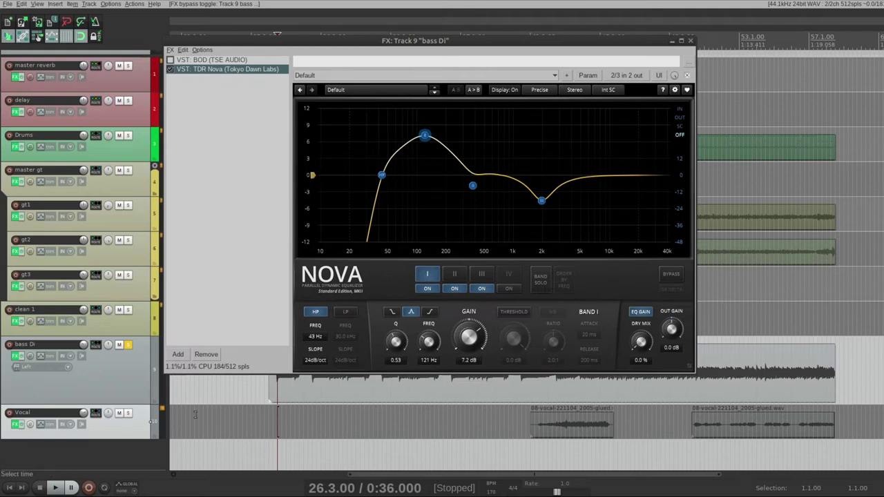
mouse_move(122, 406)
mouse_down()
mouse_move(119, 380)
mouse_move(109, 400)
mouse_up()
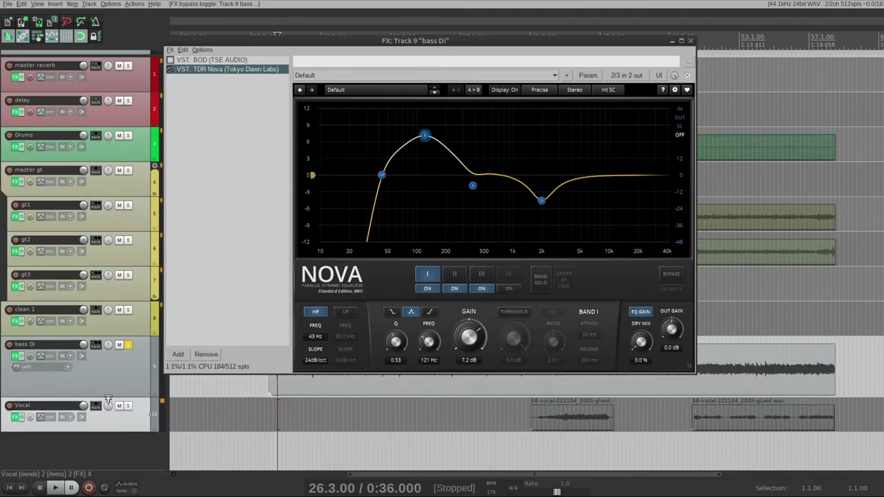
key(space)
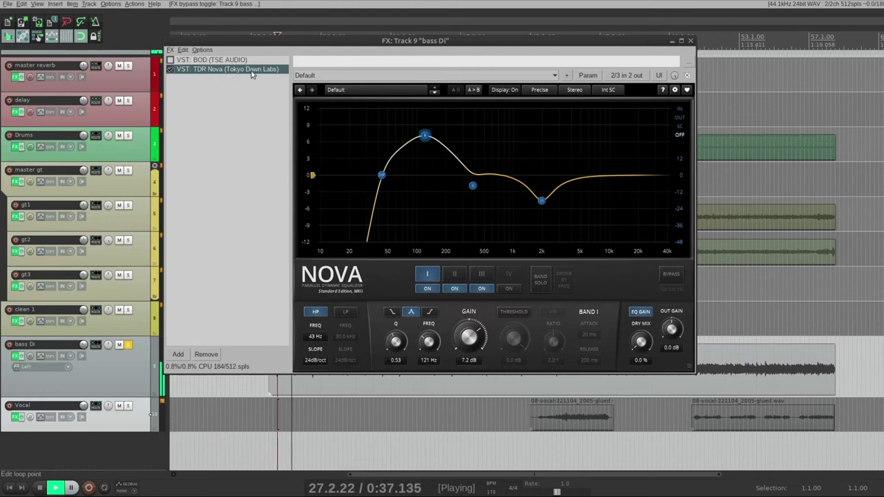
double_click(214, 60)
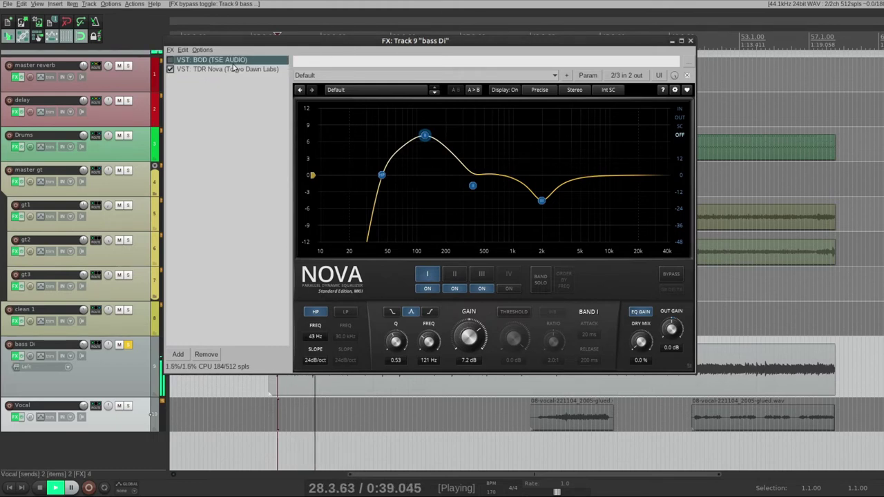
click(690, 40)
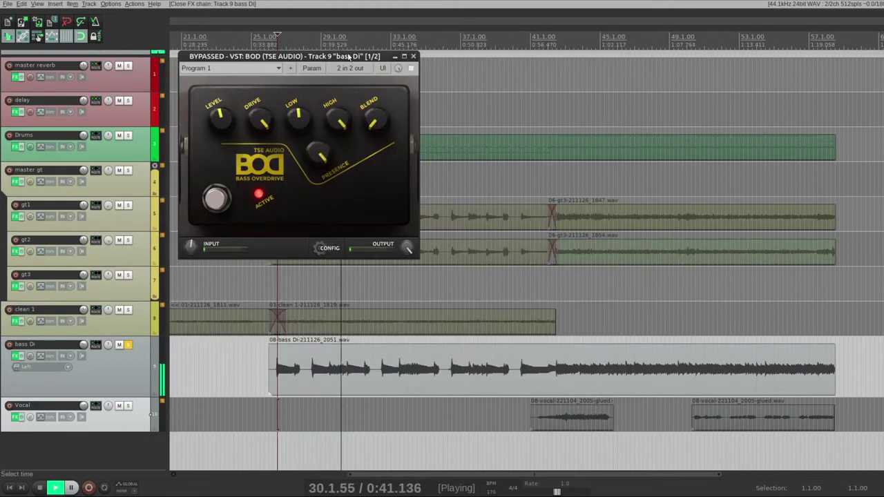
drag(351, 57, 508, 58)
key(space)
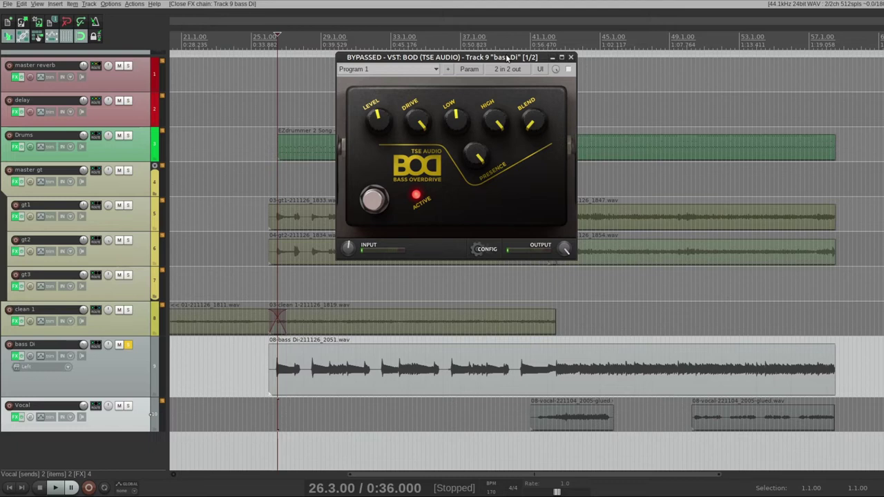
Switch to the web browser and view the TSE 808 product page and the TSE BOD product page.
key(alt+Tab)
click(29, 12)
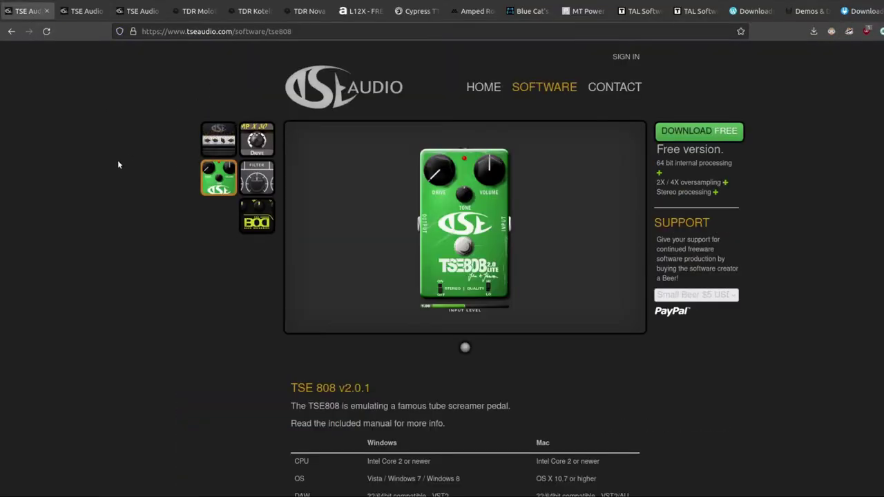
scroll(118, 167, down, 5)
scroll(117, 167, up, 5)
key(ctrl+Tab)
key(ctrl+Tab)
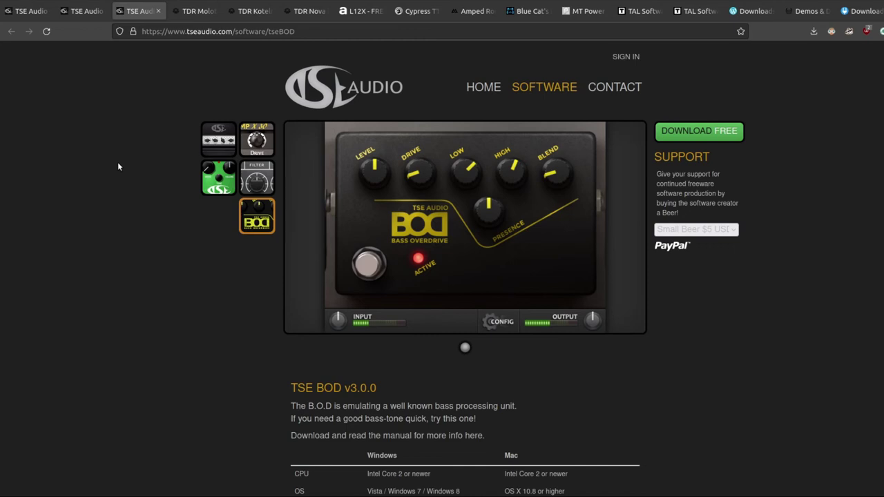
Switch back to REAPER and compare the soloed bass Di playing with the BOD overdrive active, bypassed and active again.
key(ctrl+1)
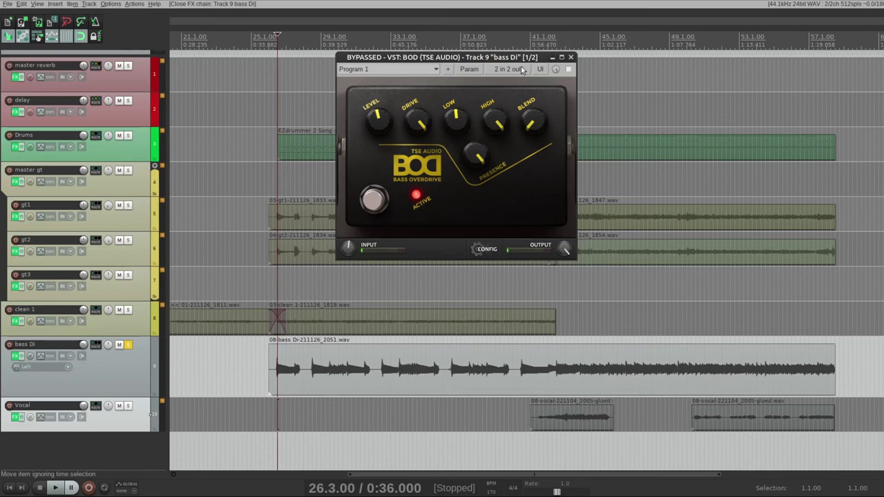
drag(517, 60, 500, 63)
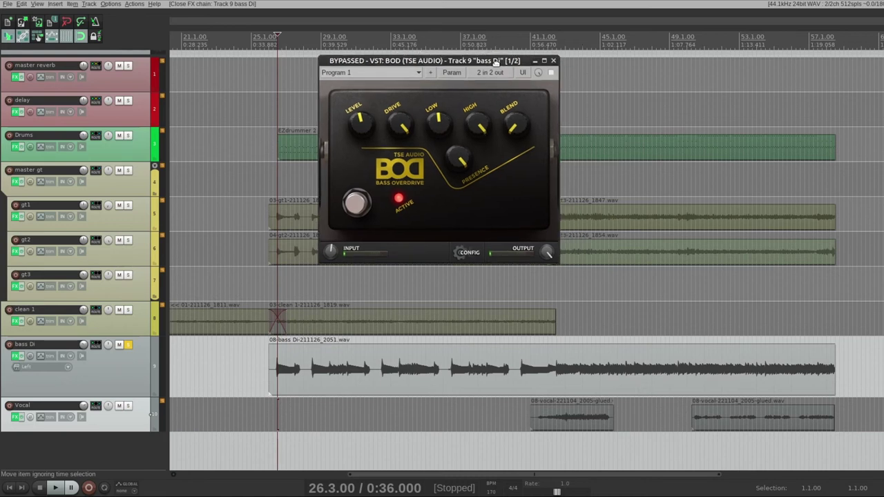
click(551, 74)
key(space)
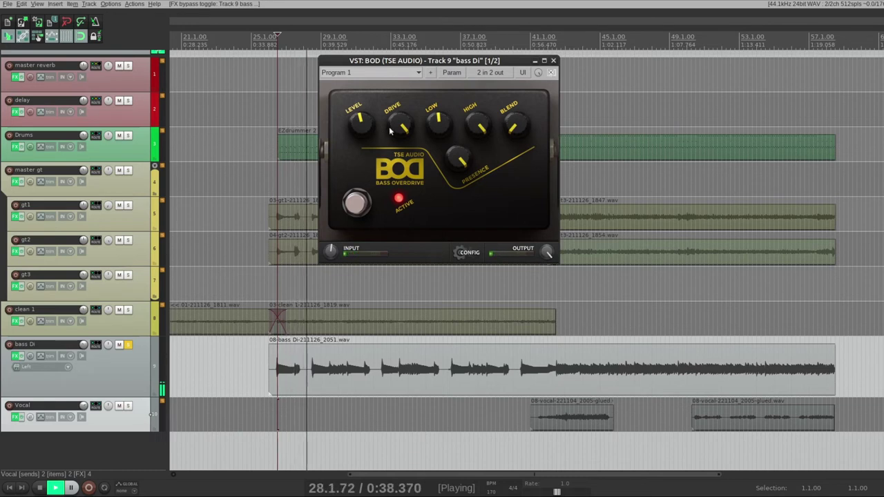
click(550, 74)
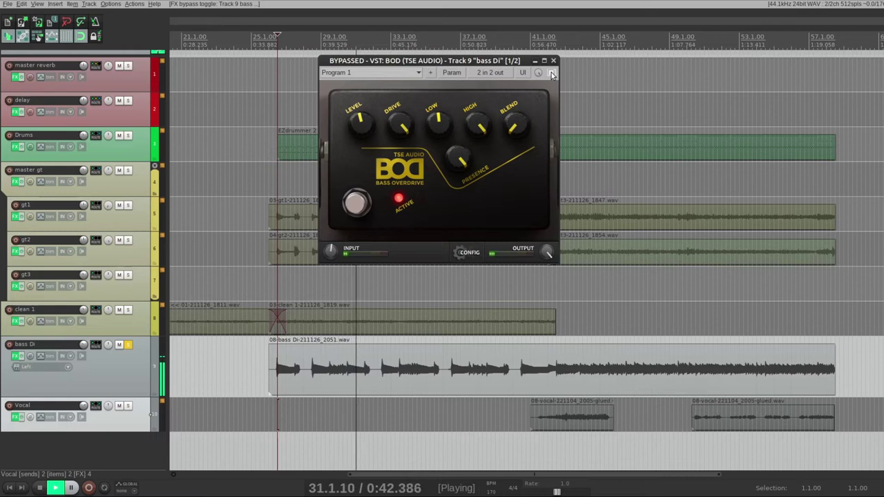
click(552, 74)
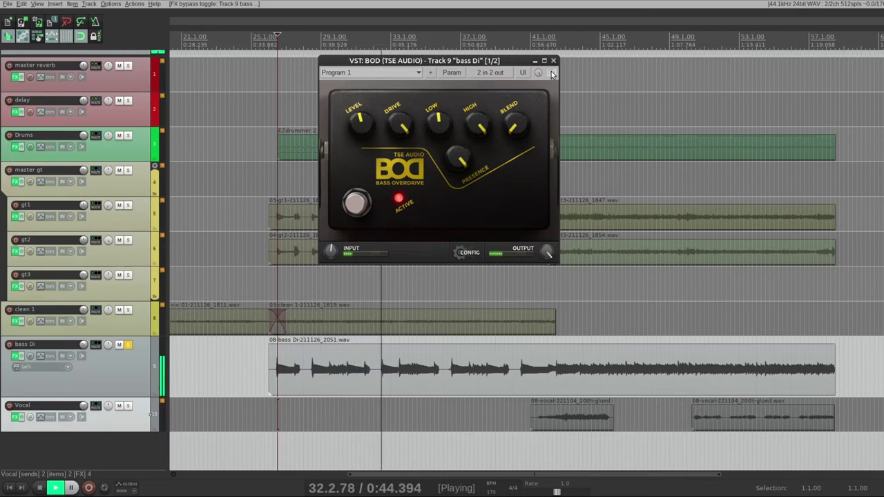
Unsolo bass Di, raise the BOD Level knob slightly while the full mix plays, and stop playback.
click(130, 344)
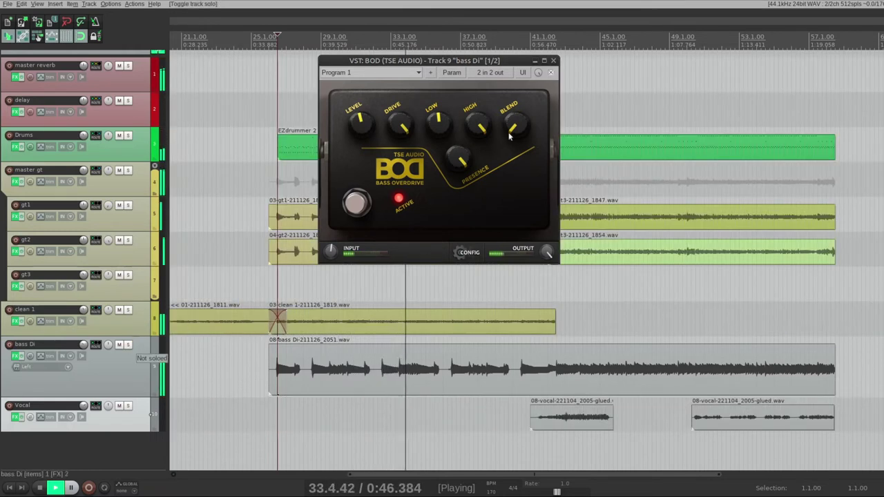
drag(483, 62, 342, 74)
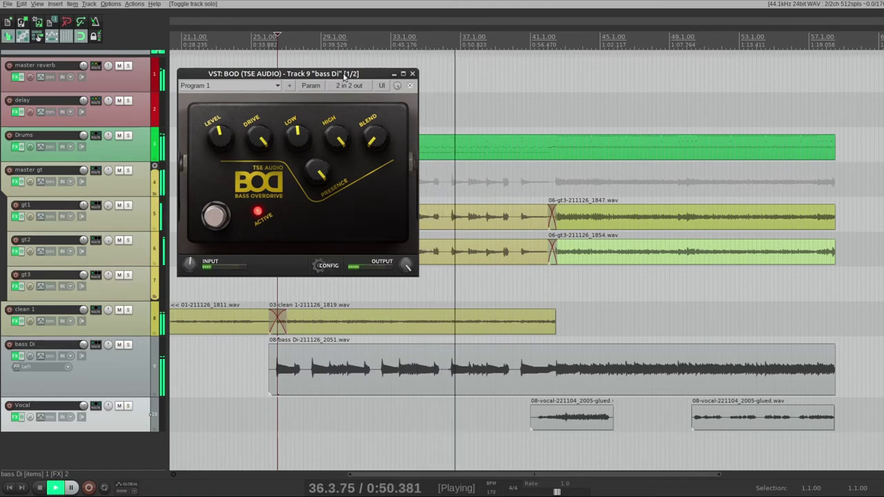
scroll(217, 141, up, 2)
scroll(216, 141, down, 2)
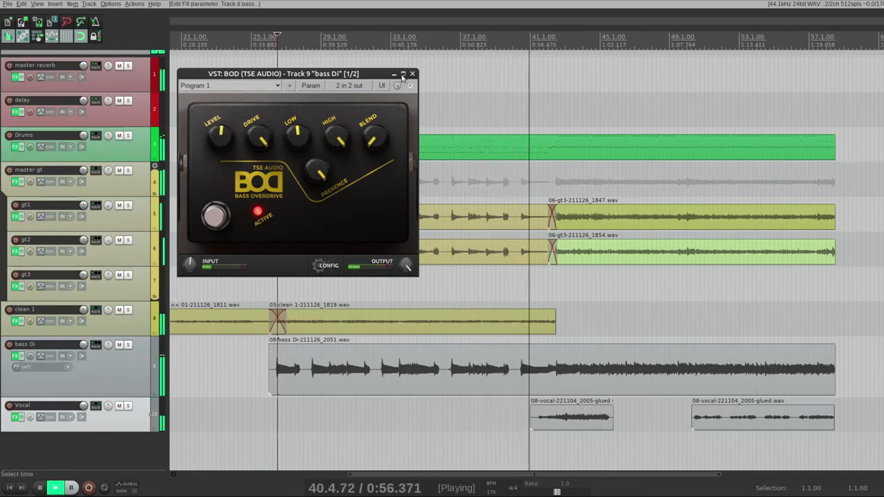
drag(348, 76, 337, 78)
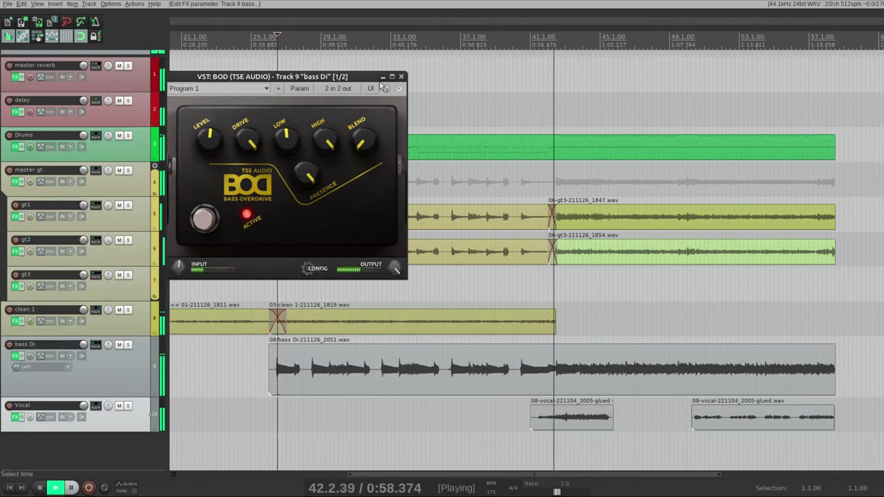
key(space)
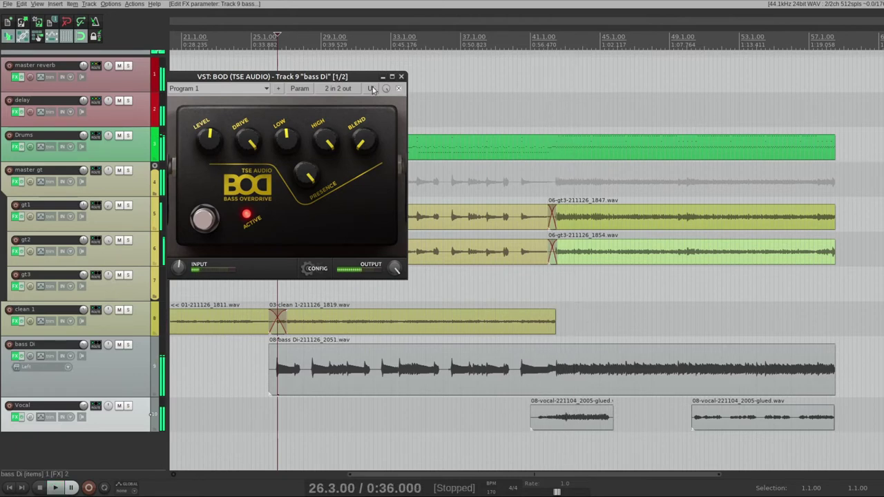
Bypass the BOD overdrive, close its window, and reduce the bass Di track's height to match the other tracks.
click(399, 90)
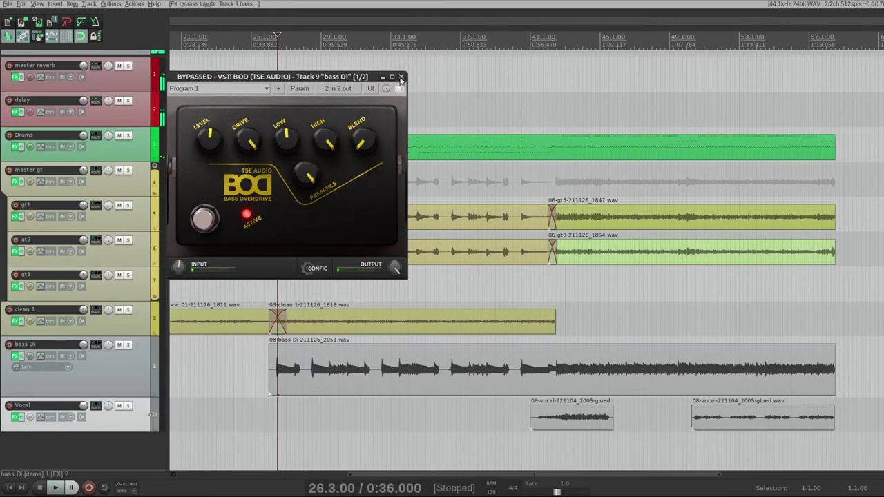
click(401, 77)
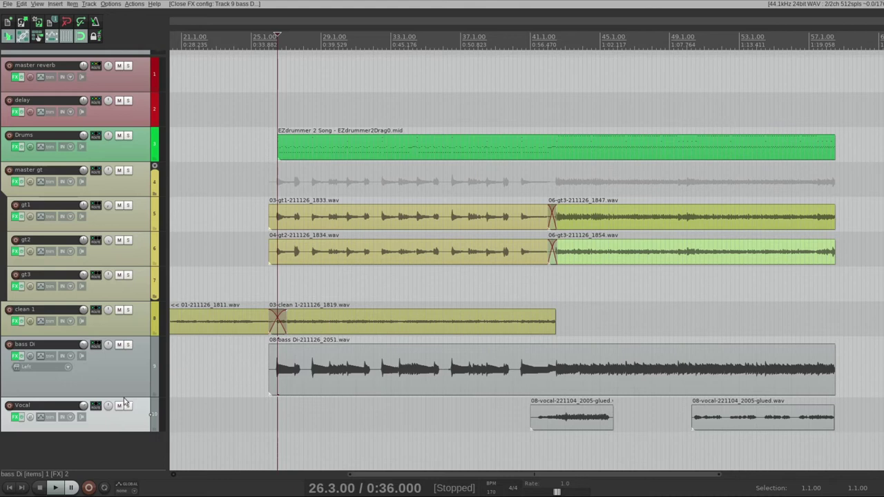
drag(122, 400, 122, 374)
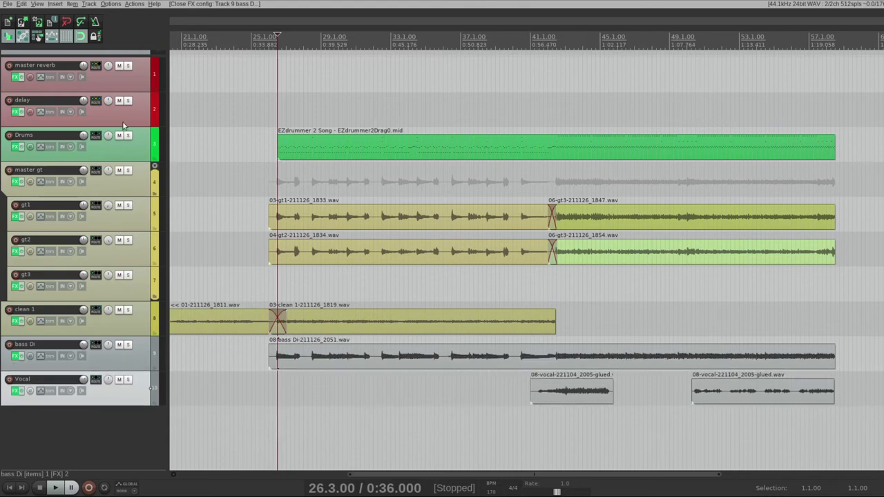
View the Drums track's effect chain and its MT-PowerDrumKit instrument.
click(15, 147)
click(303, 150)
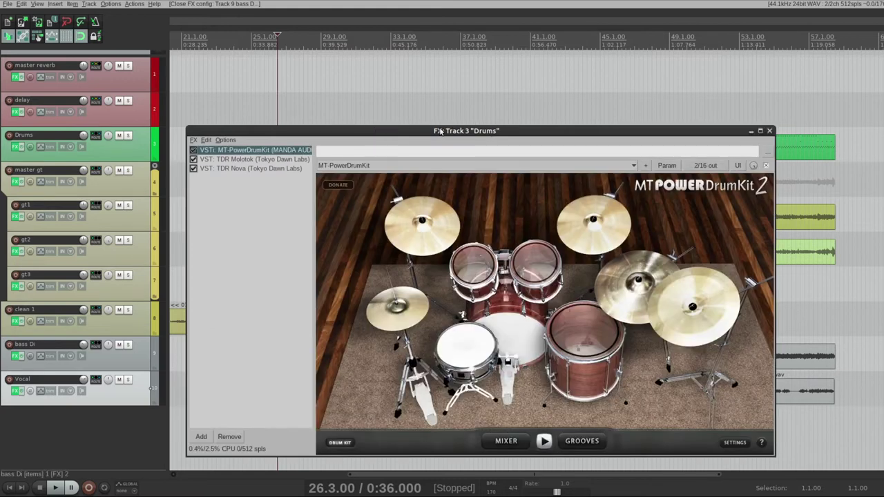
drag(440, 131, 422, 121)
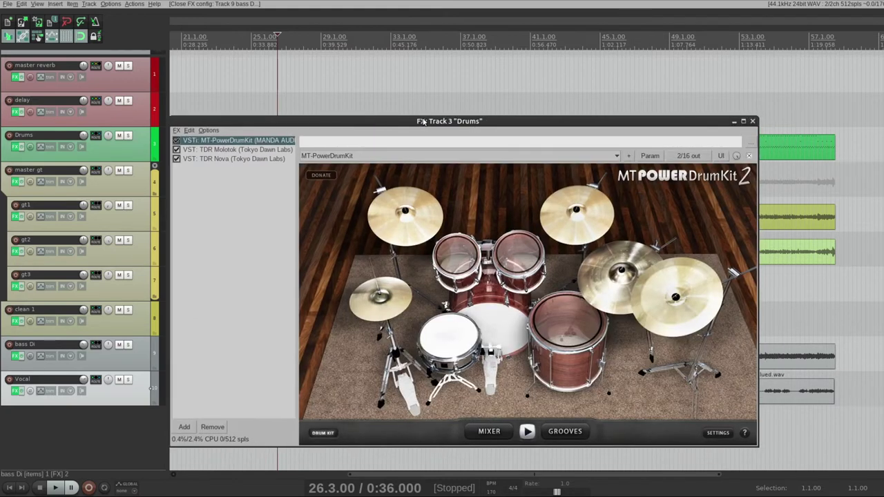
click(492, 434)
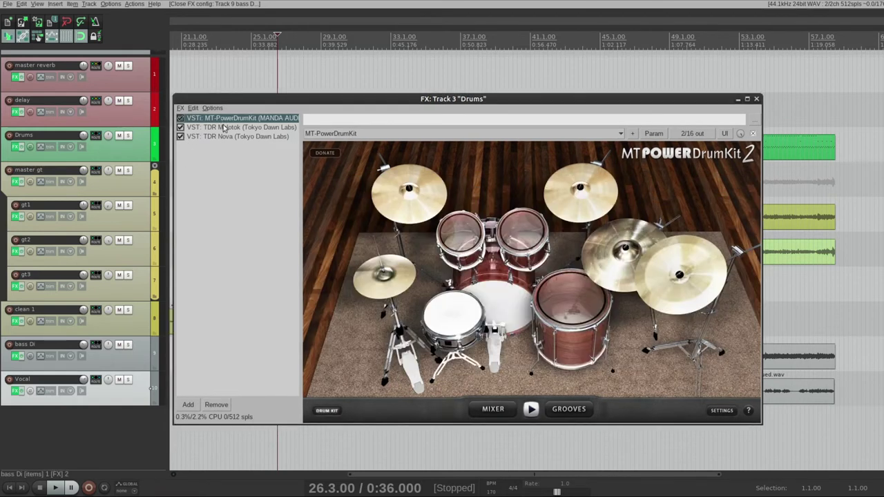
View the TDR Molotok compressor settings on the Drums track, show the plugin in its own window, and close that window.
click(238, 149)
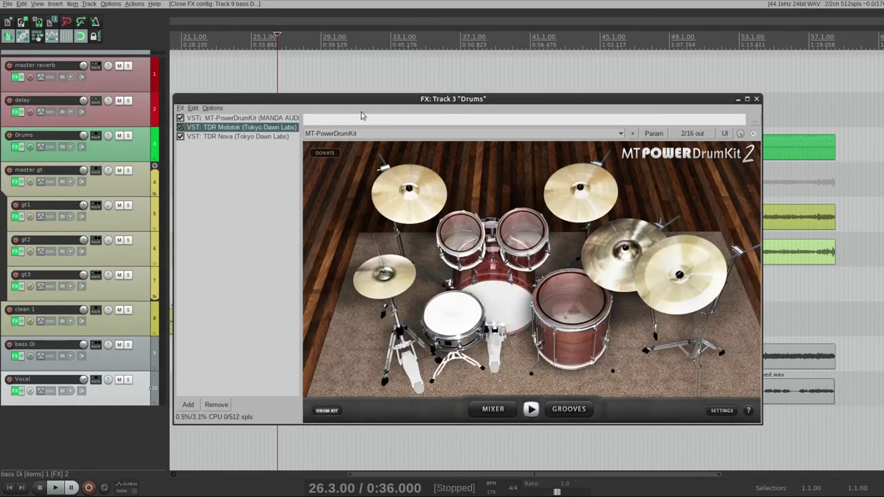
drag(458, 102, 445, 101)
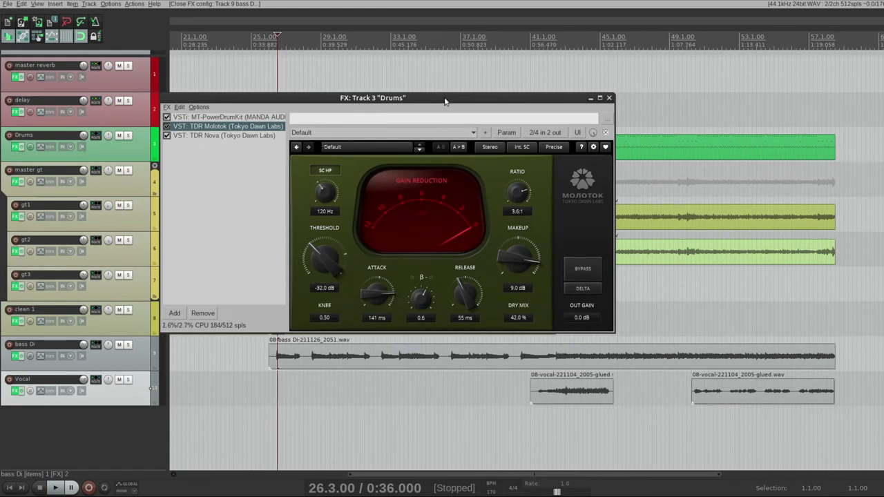
drag(445, 101, 378, 97)
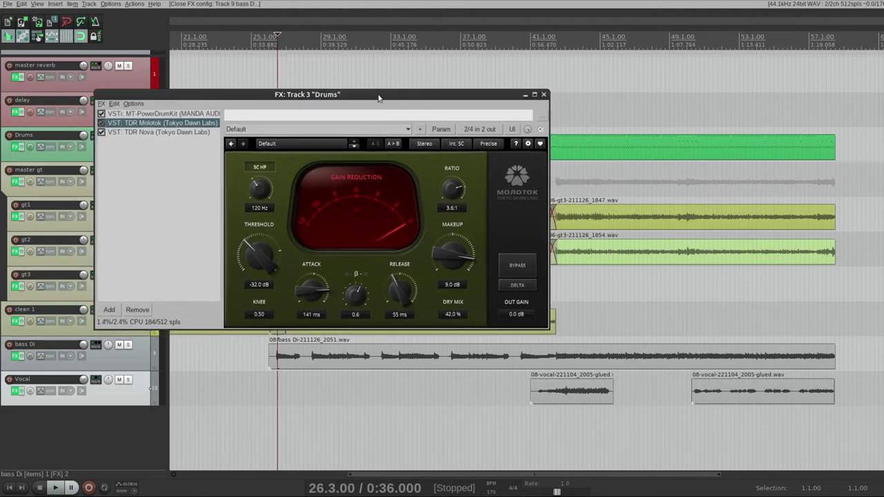
drag(378, 97, 440, 94)
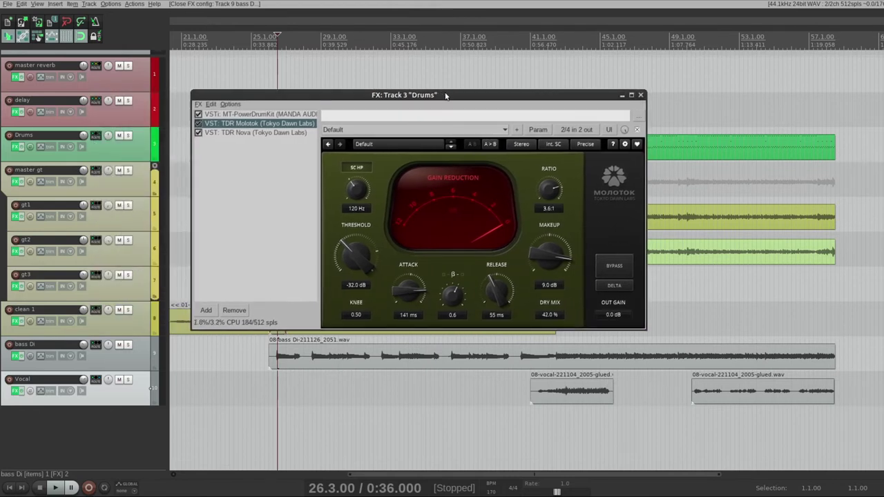
double_click(286, 129)
drag(411, 110, 542, 184)
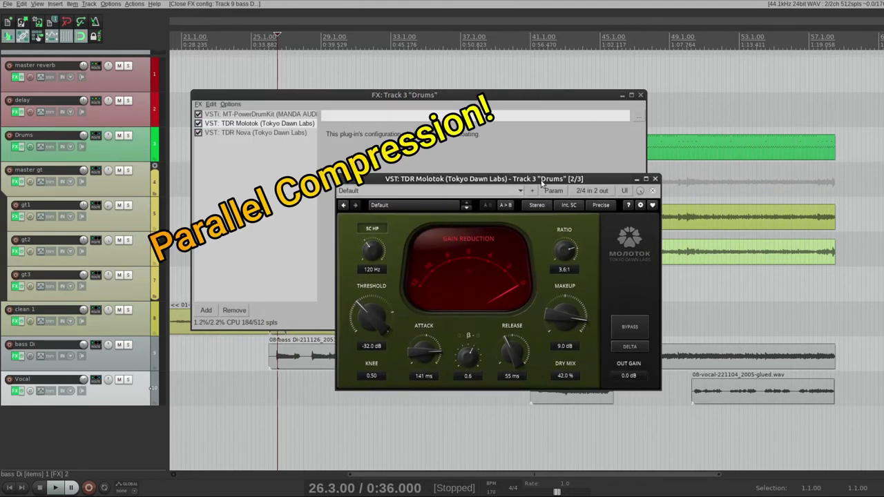
click(655, 179)
View the TDR Nova EQ on the Drums track, inspect band I, and close the effect chain.
click(255, 132)
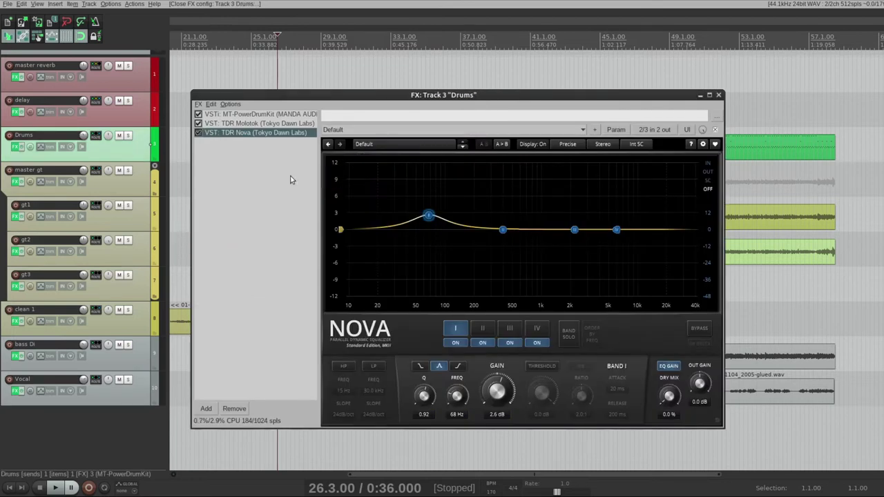
click(429, 216)
click(718, 94)
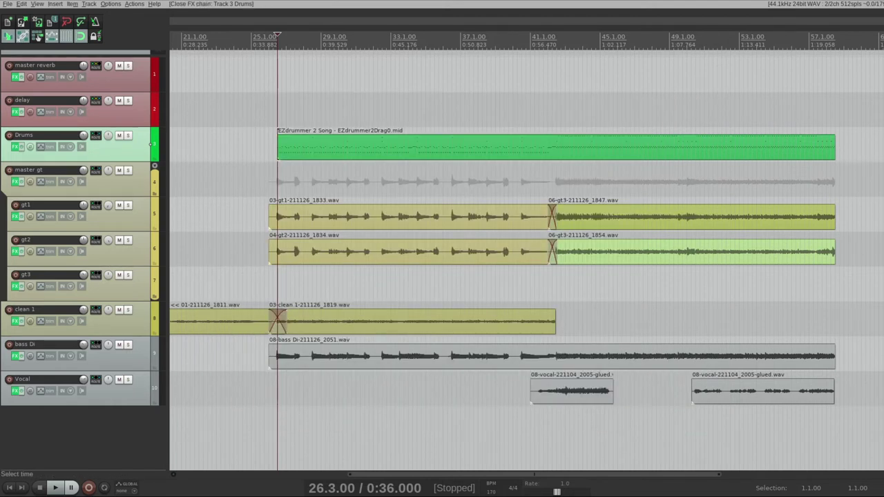
View the Vocal track's routing with its sends to the master reverb and delay tracks.
scroll(442, 242, up, 1)
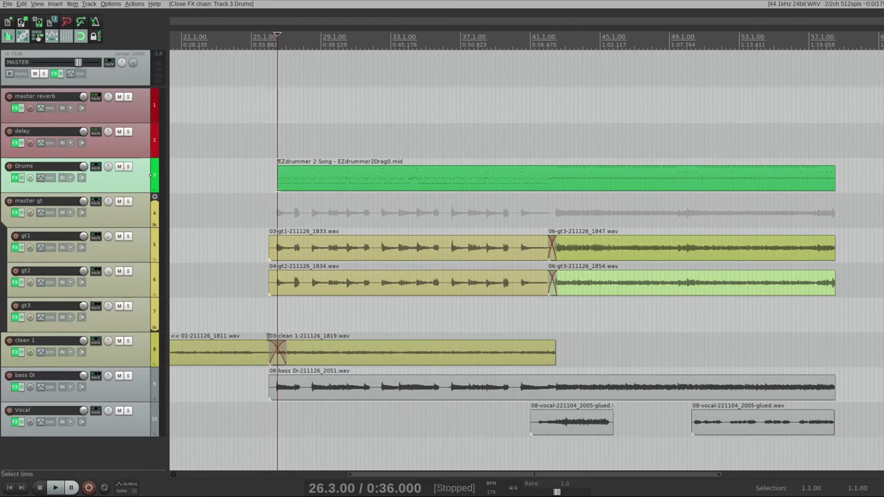
click(100, 411)
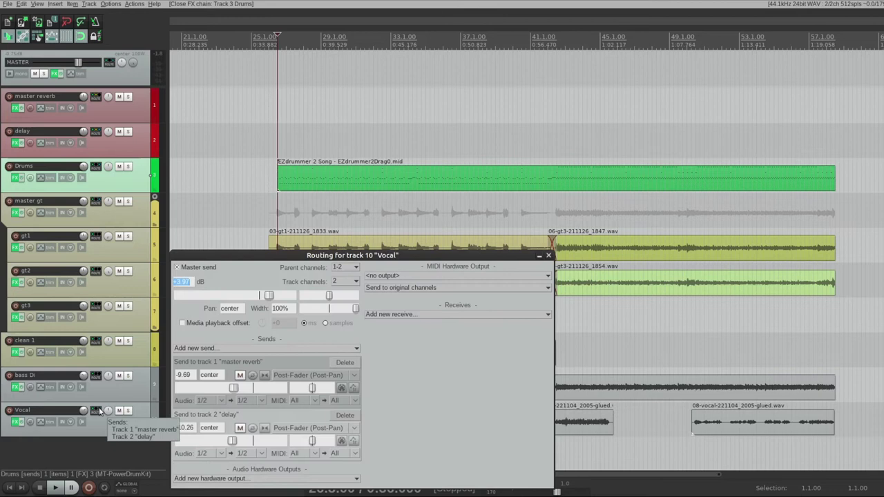
drag(343, 252, 372, 174)
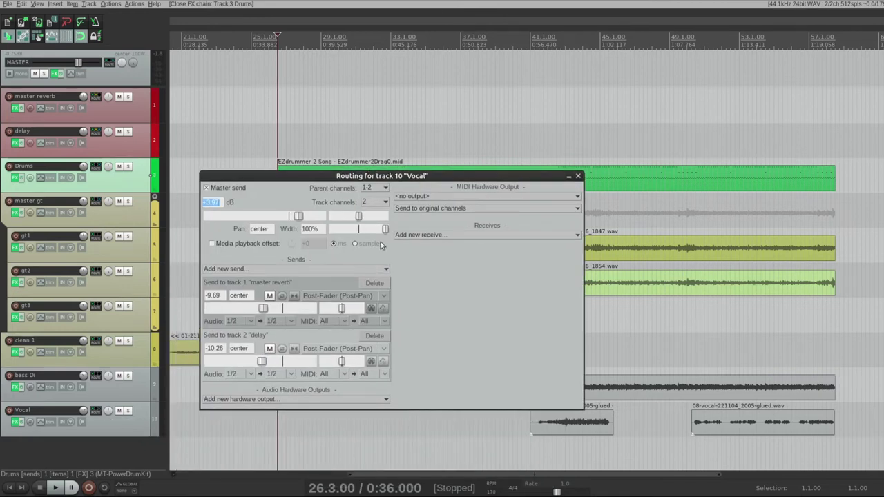
View the ValhallaSupermassive reverb settings on the master reverb track and close its effect chain.
click(17, 108)
drag(576, 166, 656, 41)
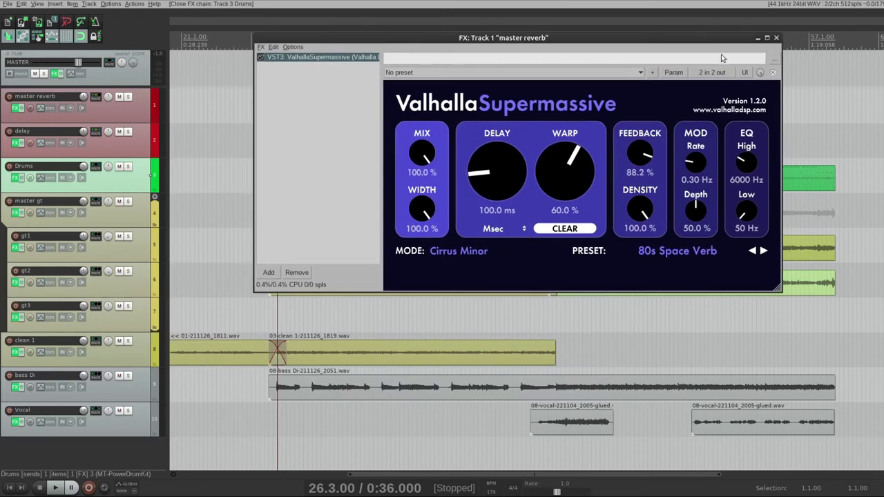
click(775, 40)
Show the Vocal sends again, inspect ReaDelay's lowpass filter, feedback and musical length on the delay track, and close its effect chain.
click(99, 411)
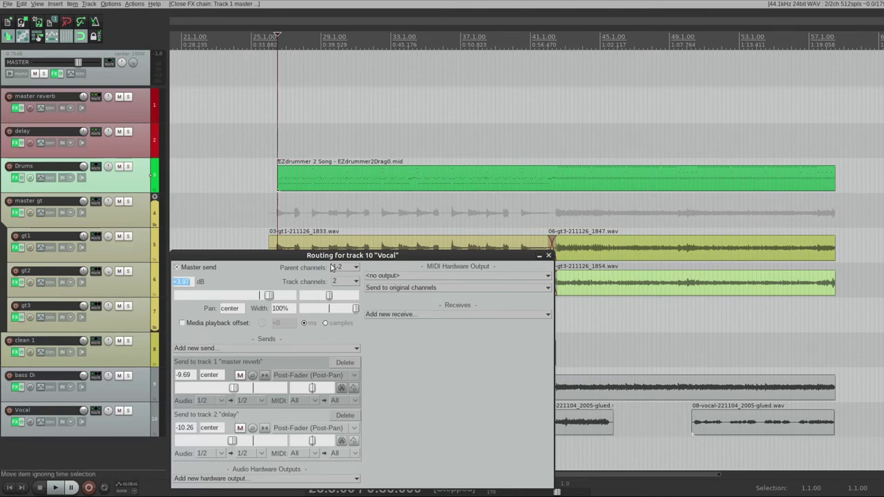
drag(333, 256, 575, 178)
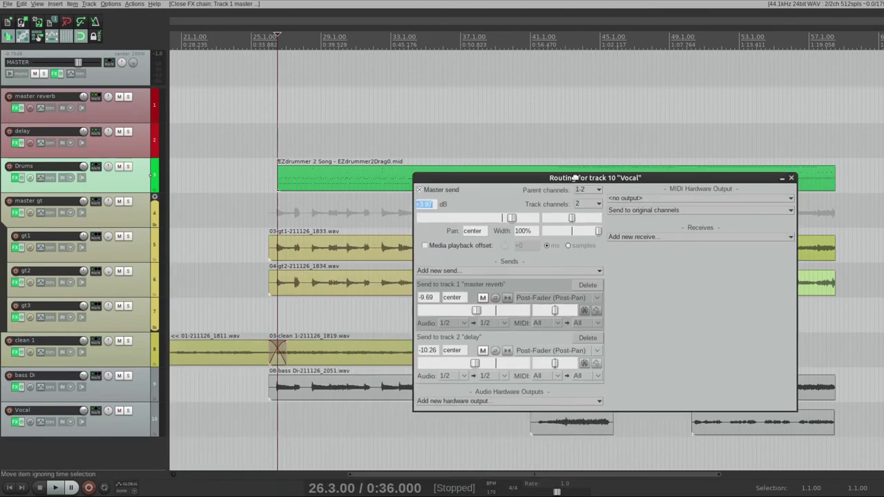
click(17, 143)
drag(234, 171, 218, 198)
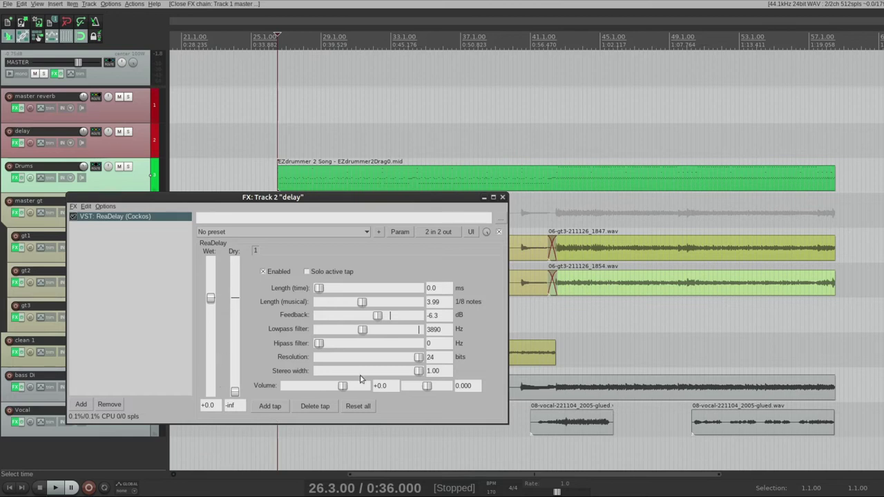
click(441, 332)
click(441, 332)
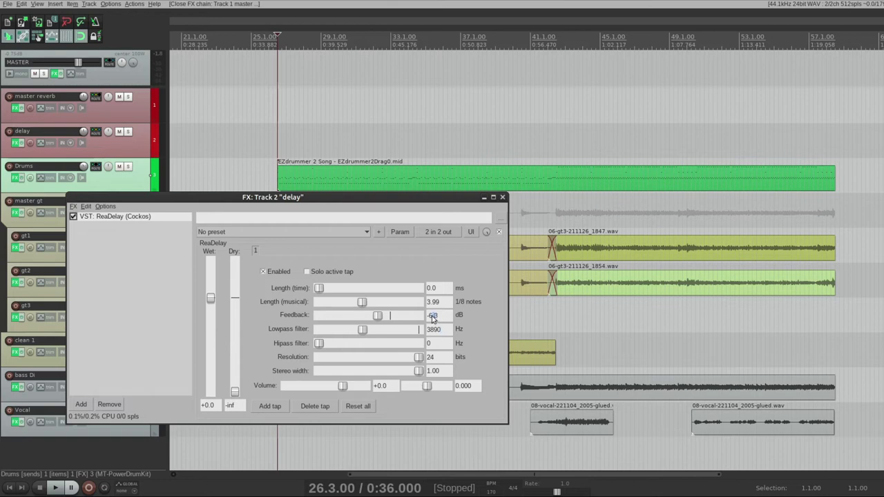
click(439, 318)
click(431, 303)
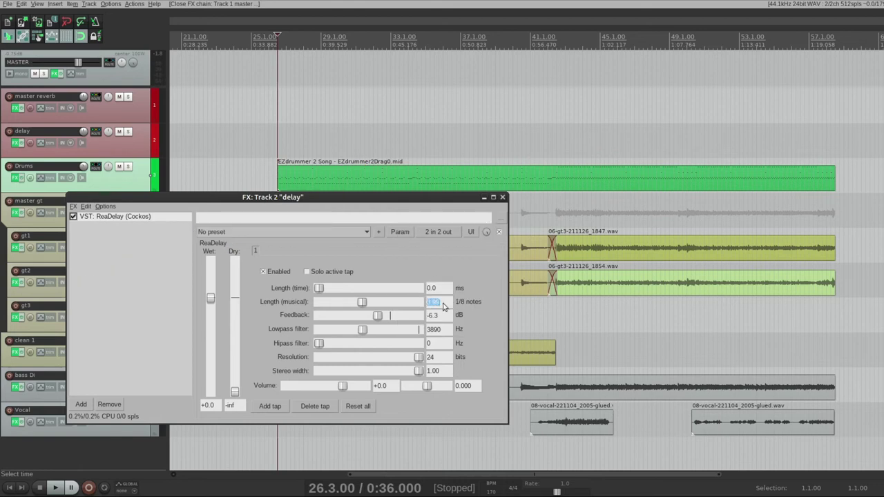
click(502, 197)
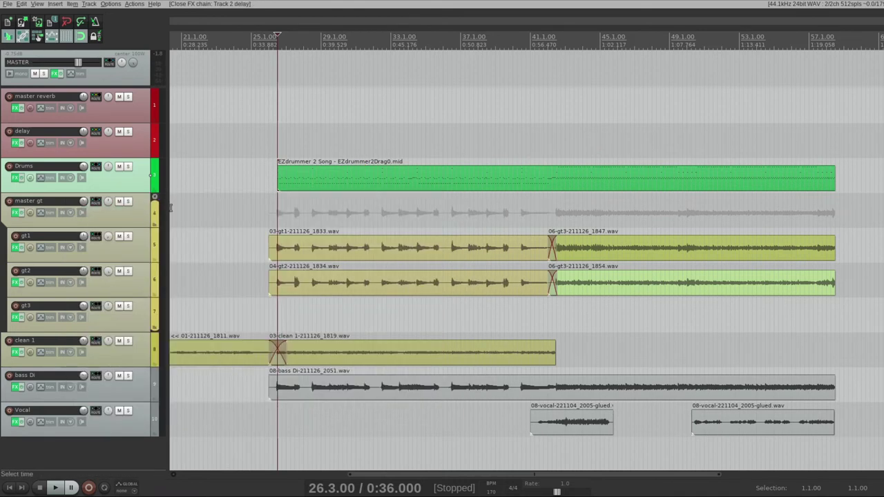
View the delay track's routing, including its send to master reverb and its receive from Vocal.
mouse_move(100, 161)
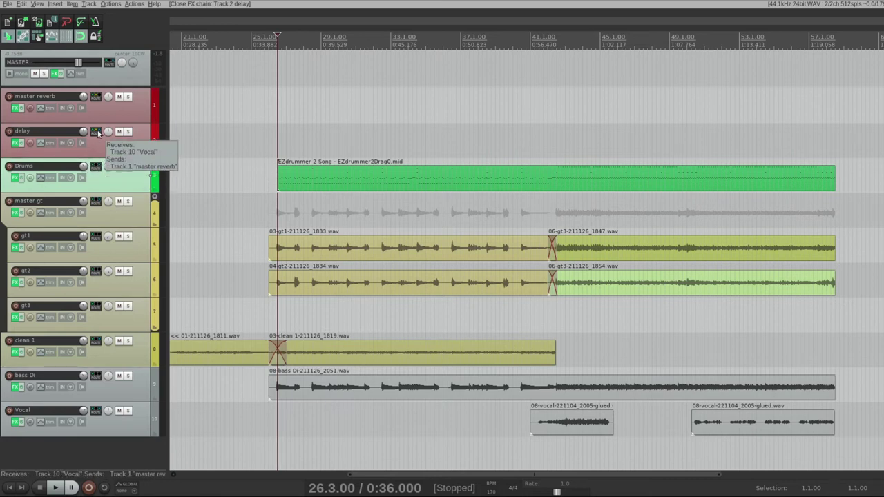
click(98, 133)
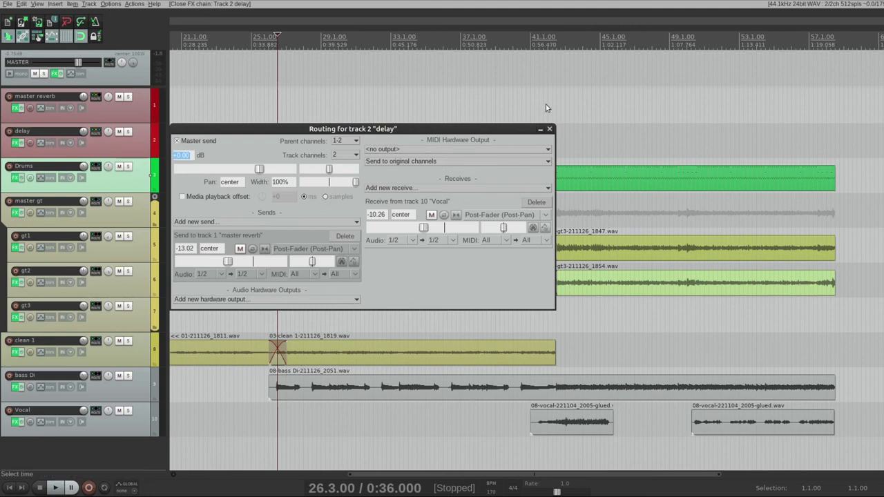
Close the delay track's routing and play the soloed Vocal track from the start of its first clip.
click(549, 128)
click(532, 438)
key(space)
click(128, 411)
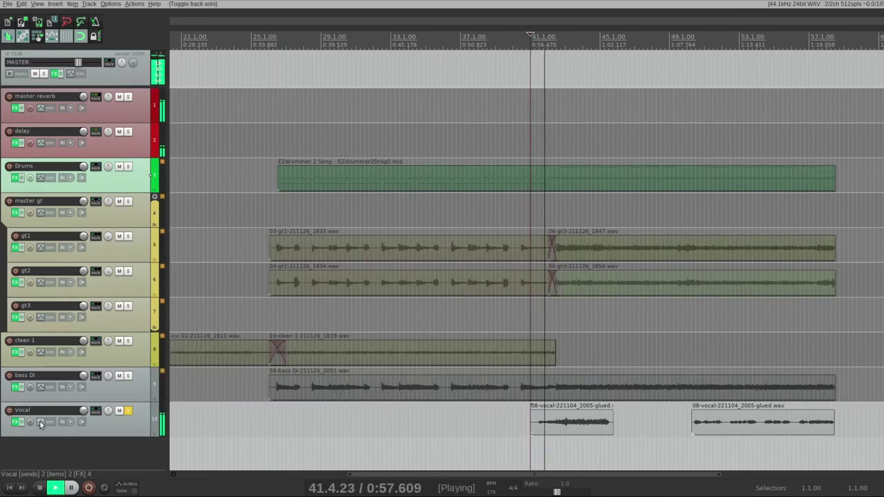
Show TDR Nova in the Vocal track's effect chain, reposition the window and stop playback.
mouse_move(16, 424)
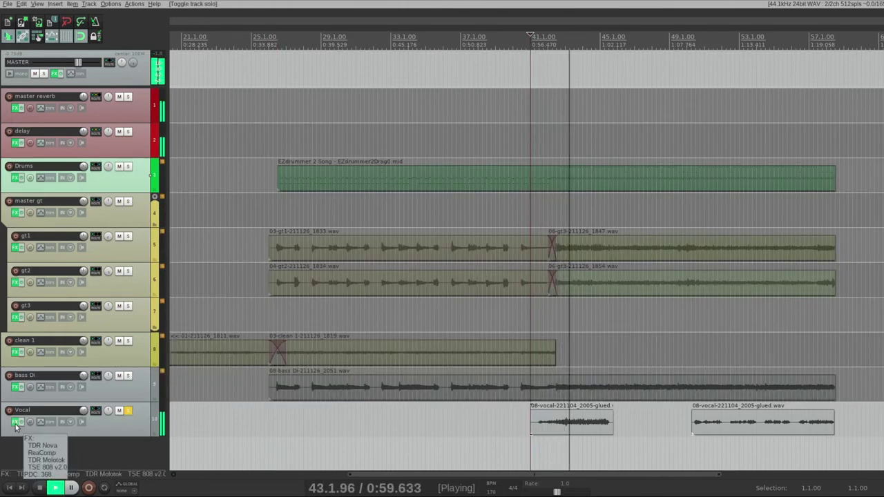
click(16, 422)
click(436, 126)
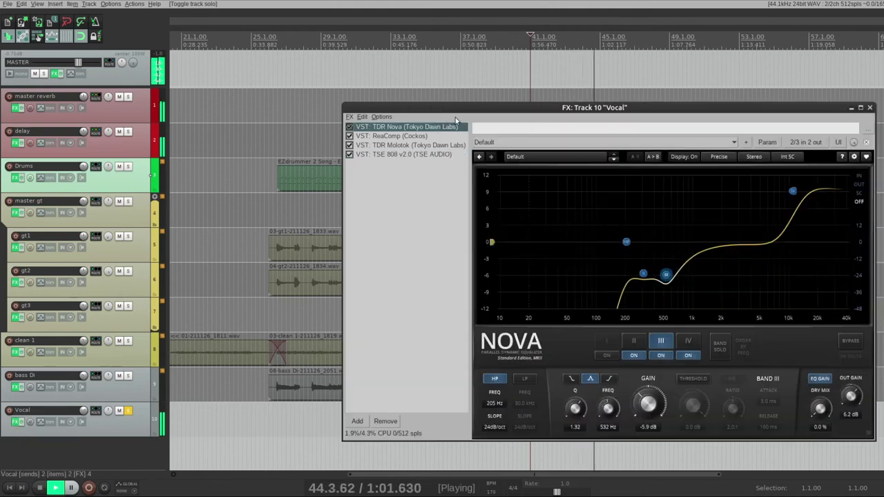
drag(500, 108, 350, 71)
key(space)
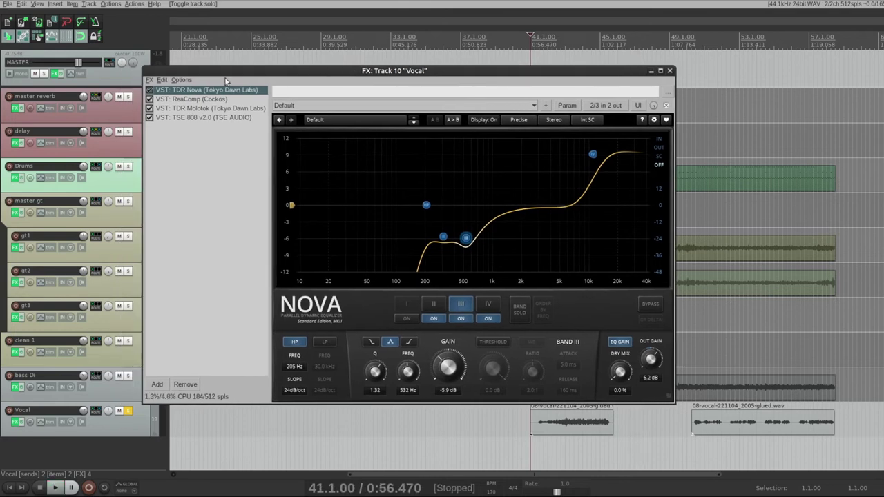
drag(264, 73, 302, 72)
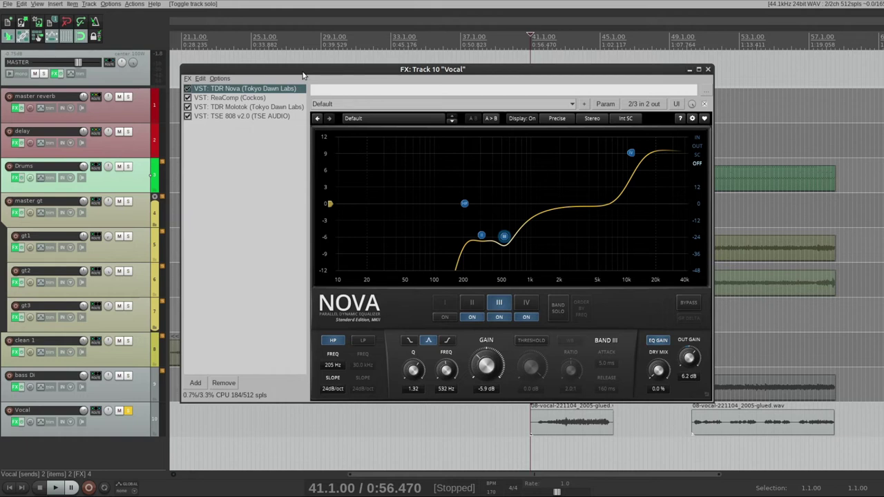
Nudge TDR Nova's high-pass filter to 203 Hz and inspect the settings of bands II, III and IV.
click(465, 204)
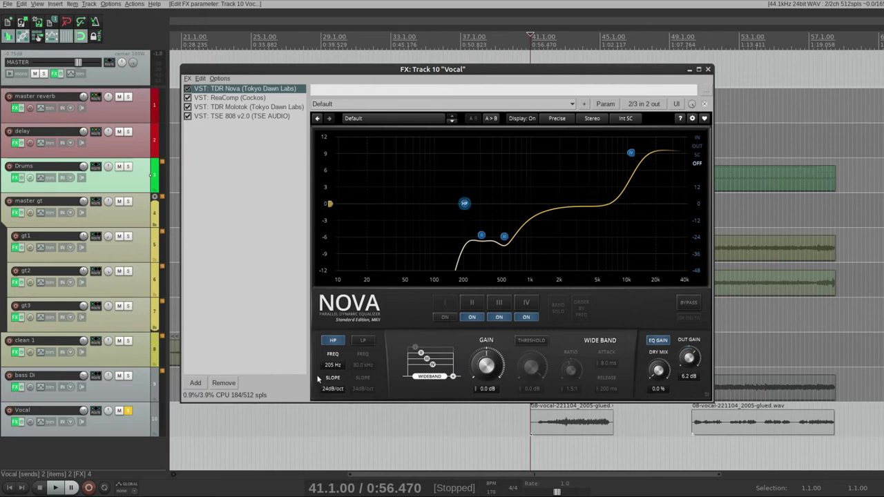
mouse_move(471, 205)
mouse_down()
mouse_move(456, 205)
mouse_move(471, 206)
mouse_up()
click(482, 237)
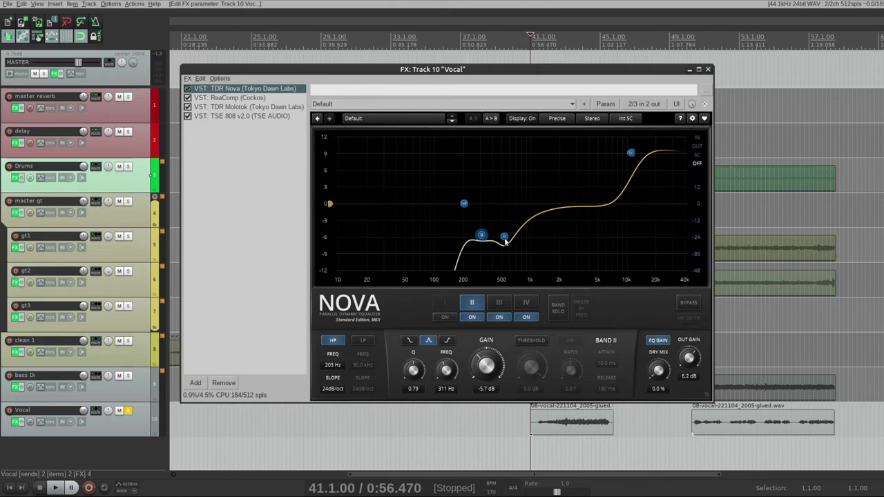
click(505, 237)
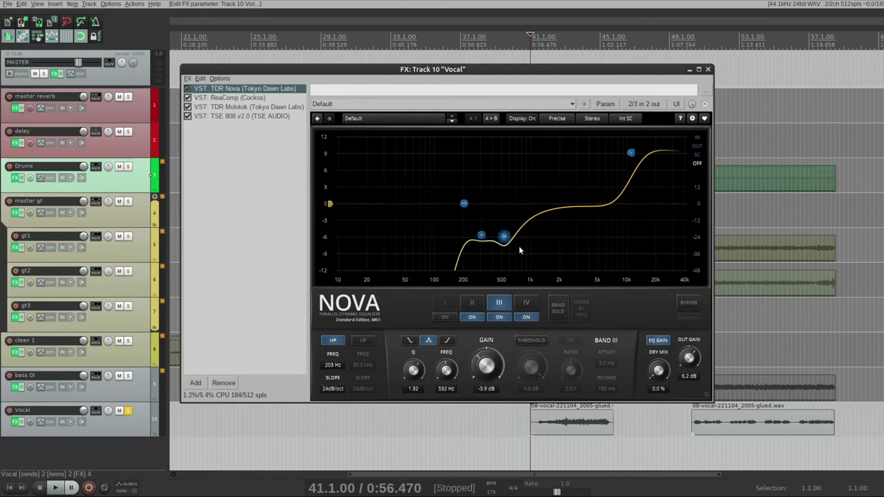
click(632, 154)
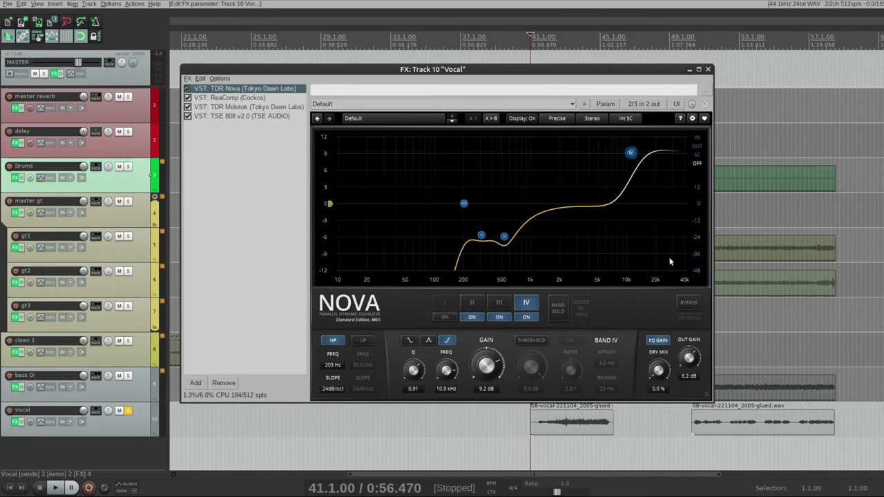
Float ReaComp and TDR Molotok from the Vocal chain and arrange the two compressor windows so both are readable.
click(255, 99)
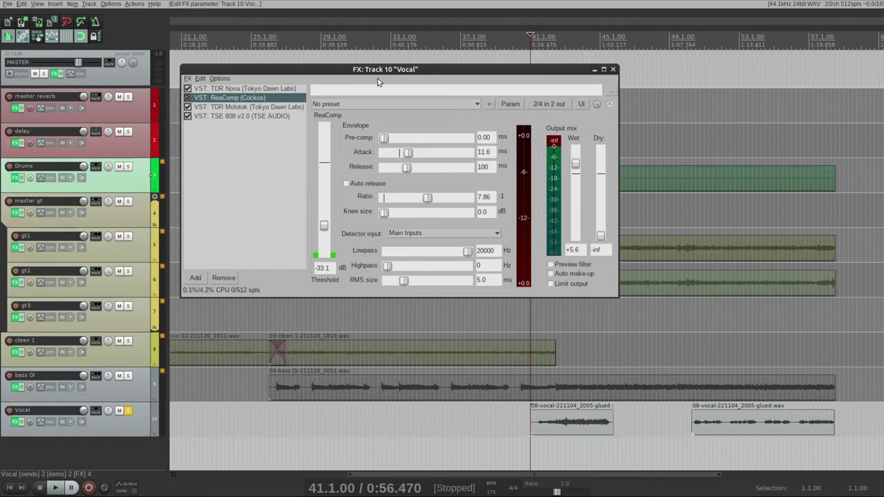
double_click(242, 99)
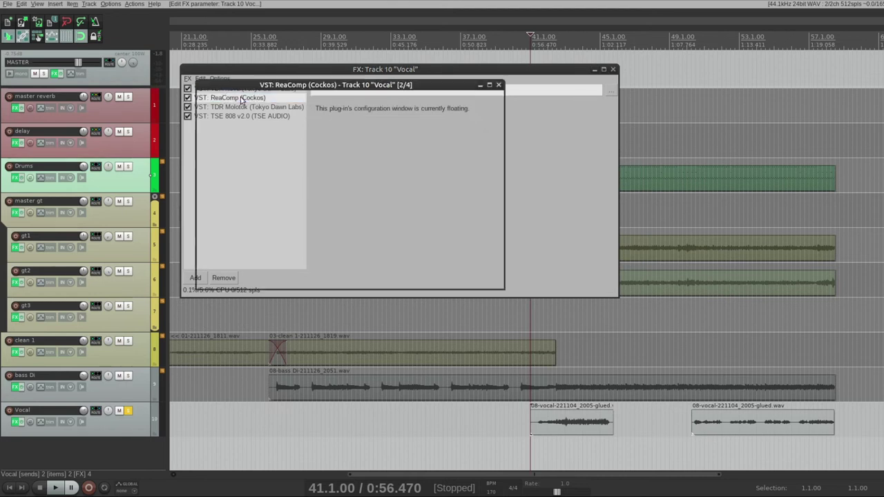
drag(342, 92, 173, 143)
drag(312, 75, 429, 204)
double_click(467, 137)
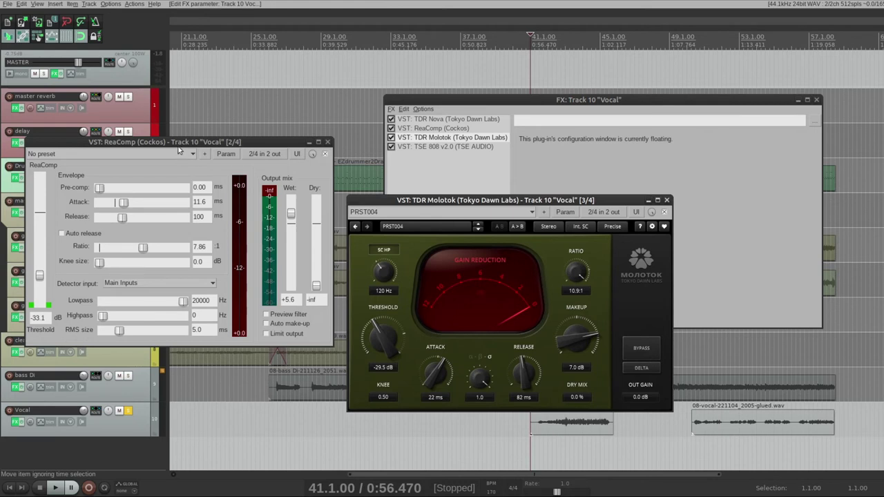
drag(461, 199, 518, 215)
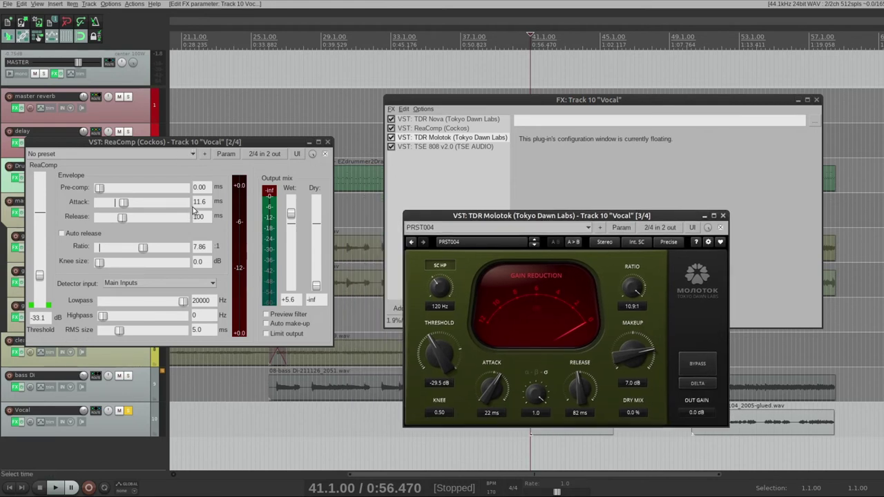
drag(177, 143, 286, 125)
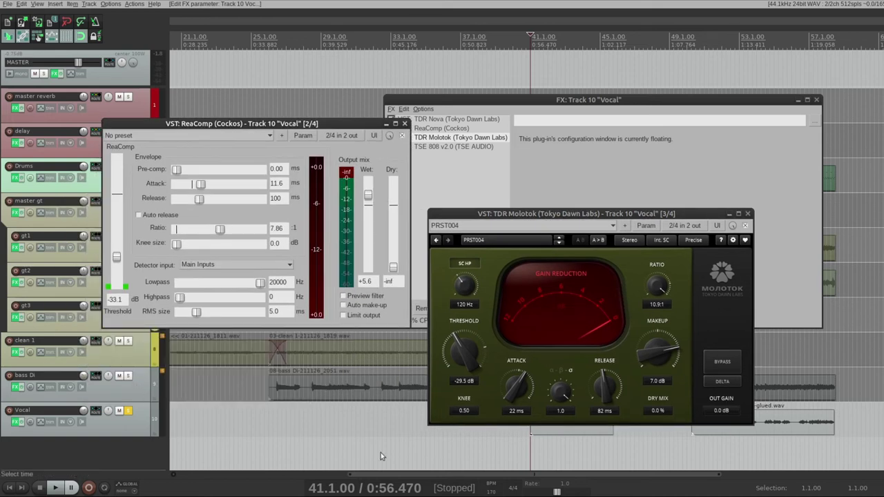
Play the soloed vocal, bypass TSE 808 in its chain and bring TDR Molotok to the front beside ReaComp.
key(space)
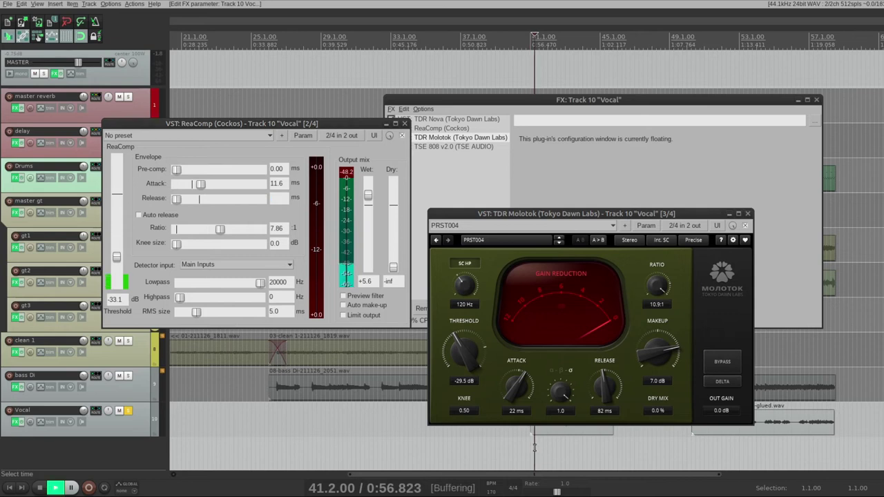
drag(575, 208, 585, 156)
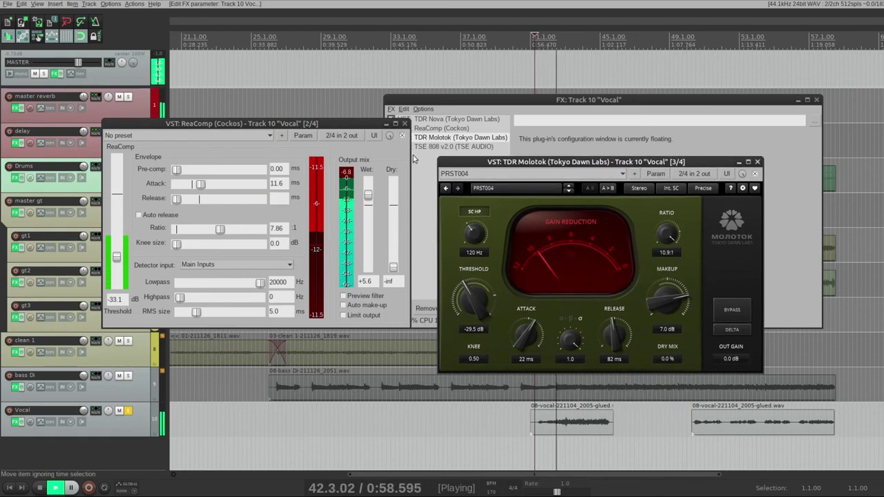
click(393, 147)
double_click(394, 148)
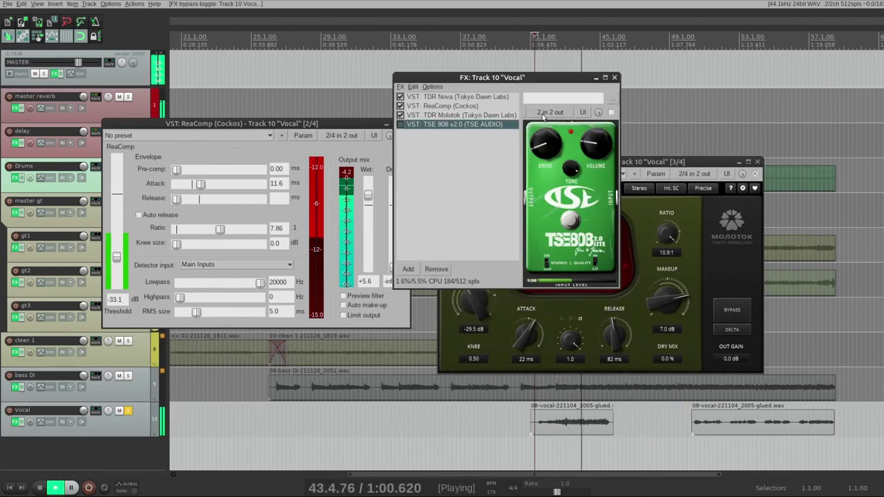
click(648, 162)
drag(649, 162, 625, 155)
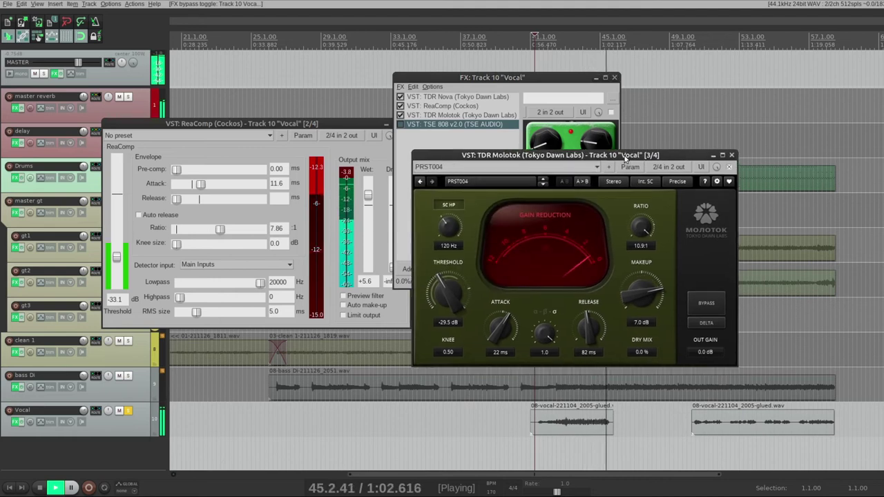
Play the second vocal clip from bar 50 to watch gain reduction on ReaComp and TDR Molotok, then stop playback.
click(536, 447)
click(686, 450)
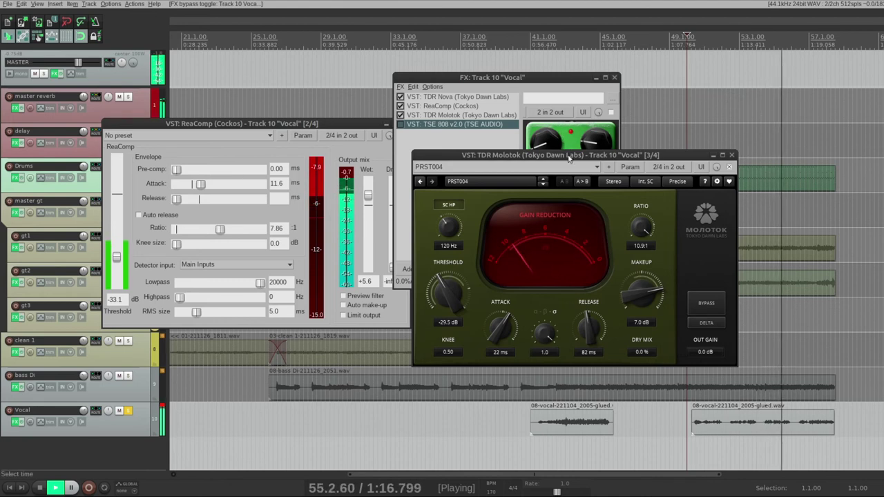
drag(565, 161, 582, 160)
key(space)
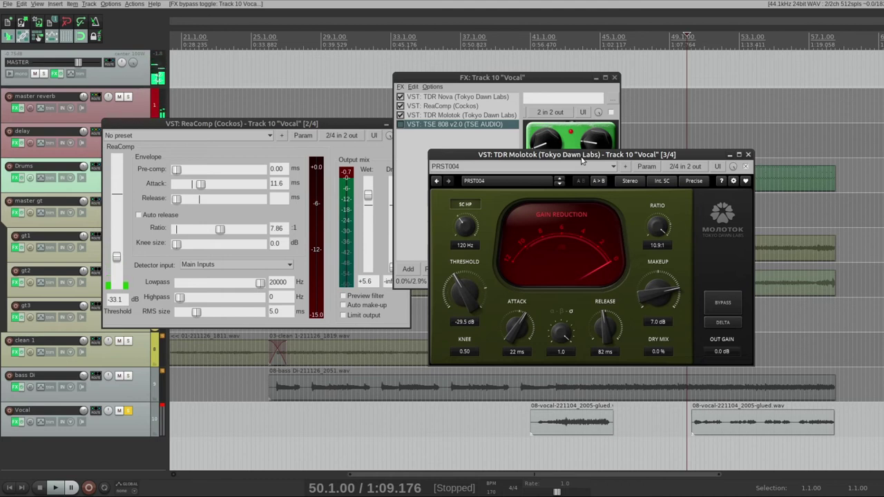
drag(581, 157, 571, 165)
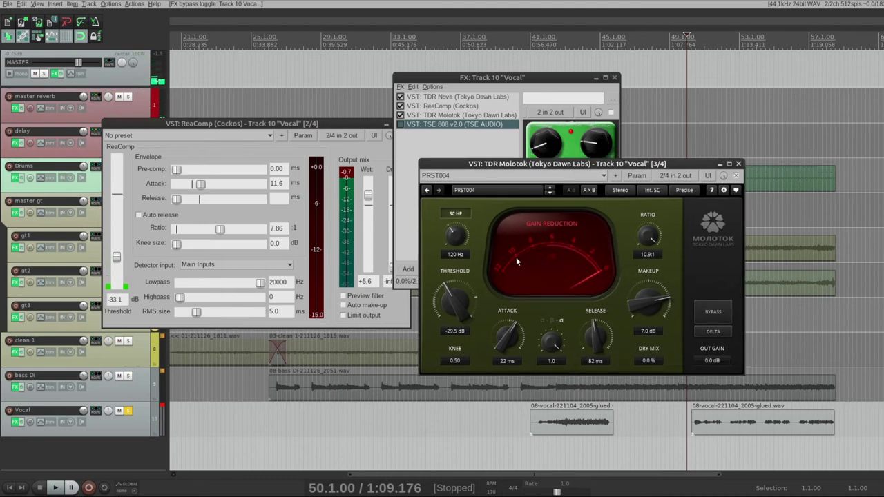
drag(246, 124, 233, 126)
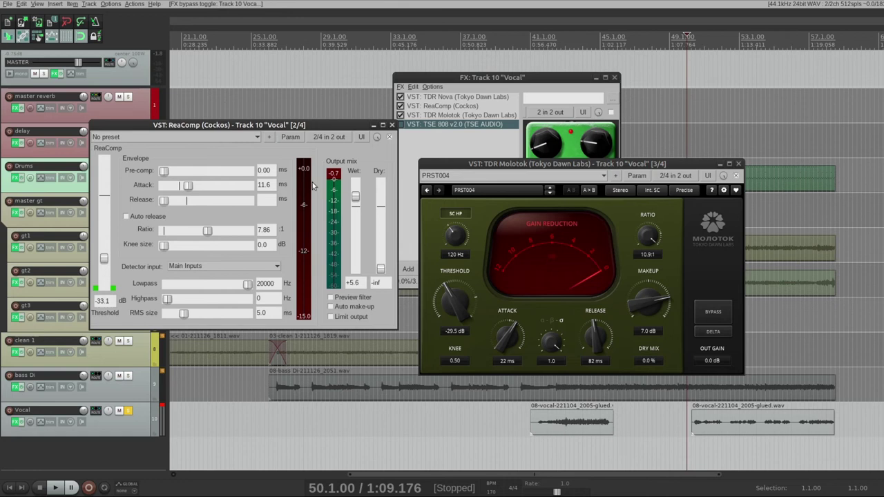
Return the edit cursor to the first vocal clip and close the floating TDR Molotok and ReaComp windows.
click(534, 447)
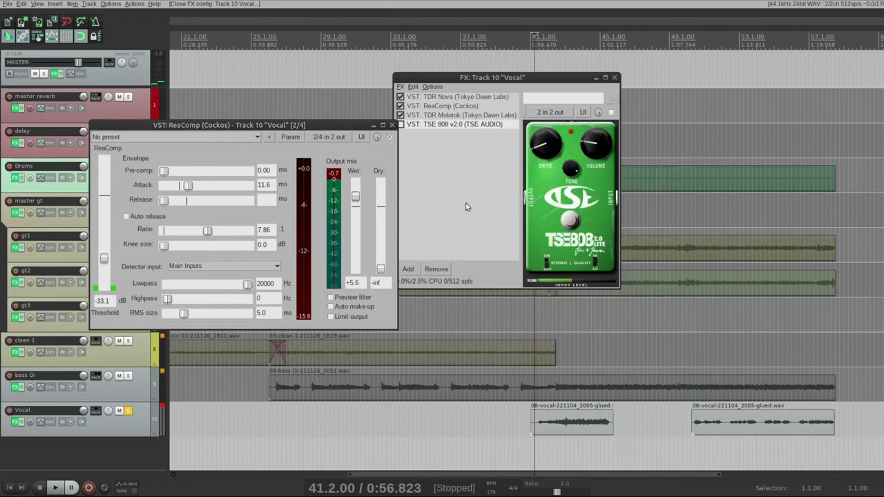
click(392, 125)
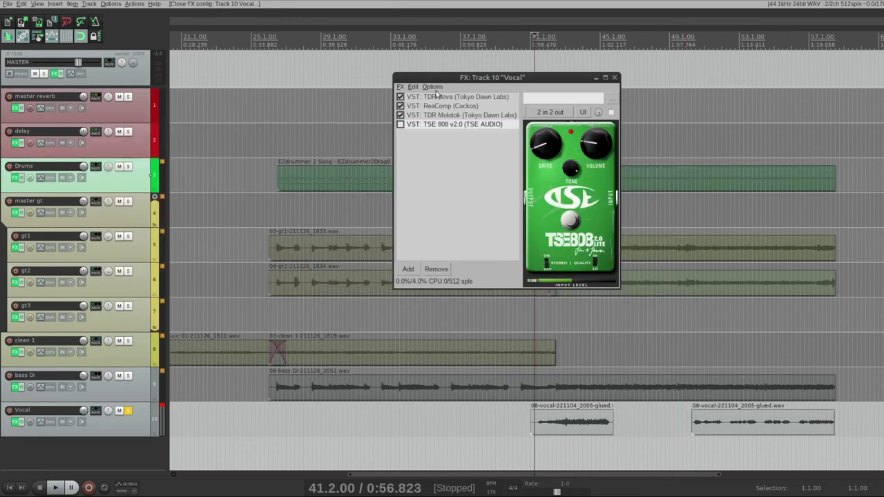
drag(448, 78, 419, 97)
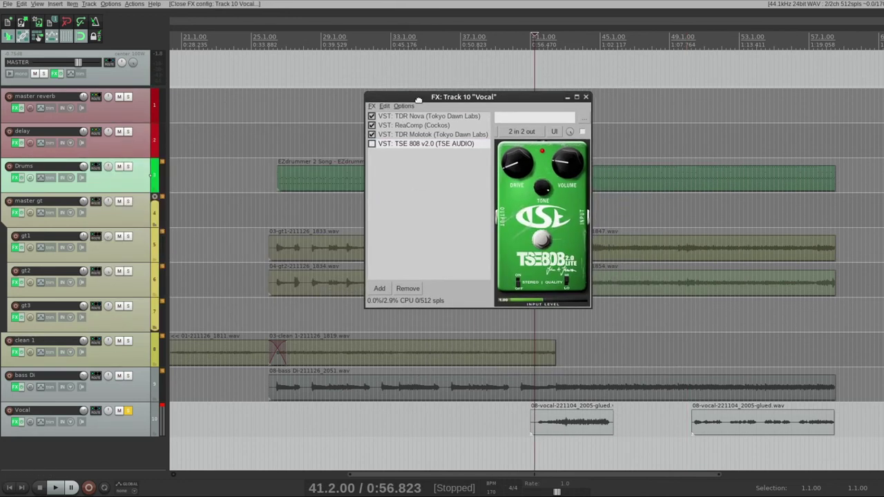
Re-enable TSE 808 on the Vocal track, float its window and close the effect chain.
click(373, 145)
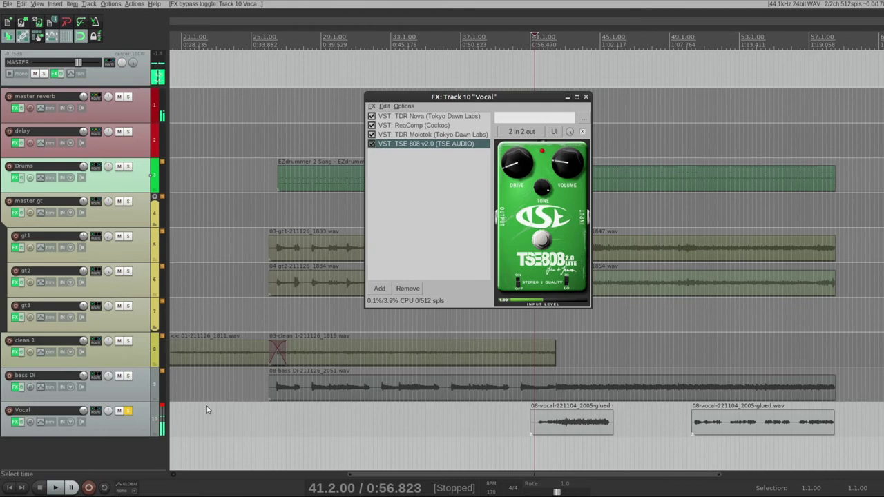
double_click(437, 144)
drag(424, 97, 286, 199)
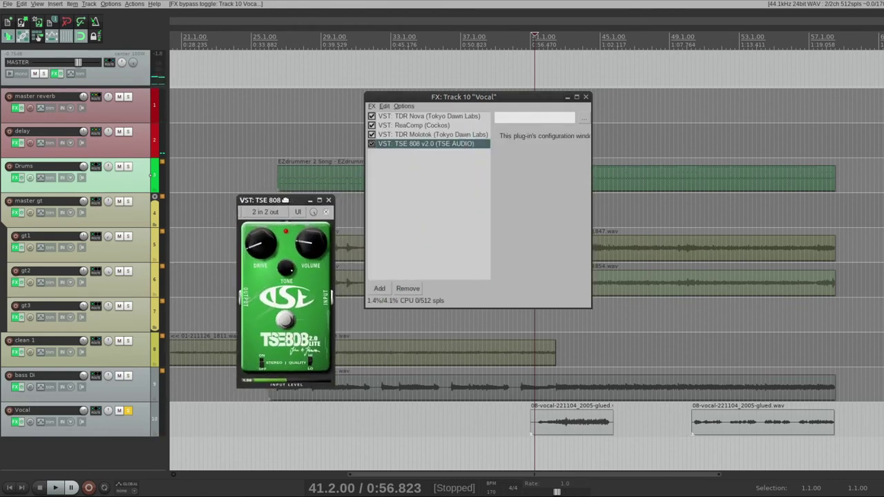
click(586, 97)
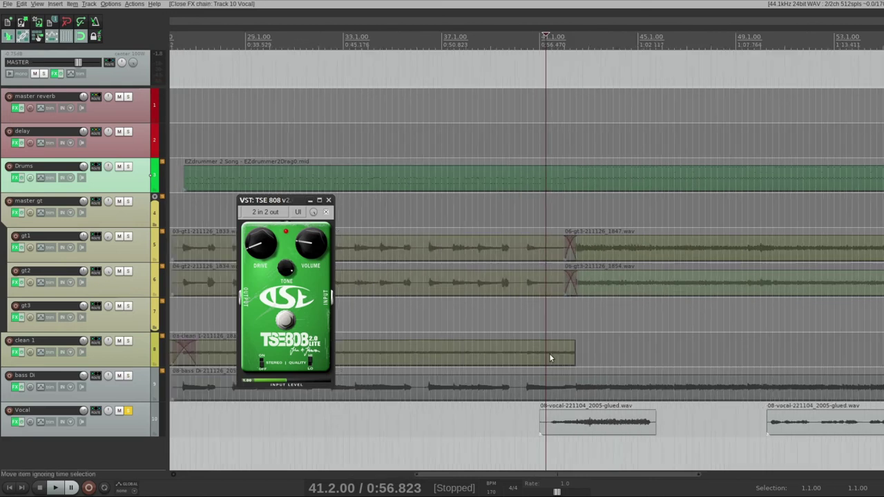
Switch to the browser to show the TSE 808 download page on the TSE Audio site, and return to REAPER.
scroll(547, 367, down, 3)
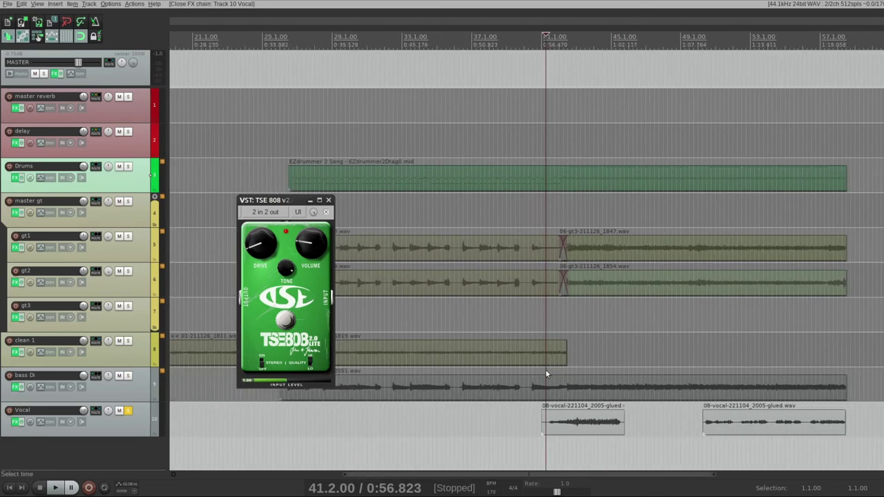
scroll(546, 370, down, 1)
drag(546, 476, 589, 468)
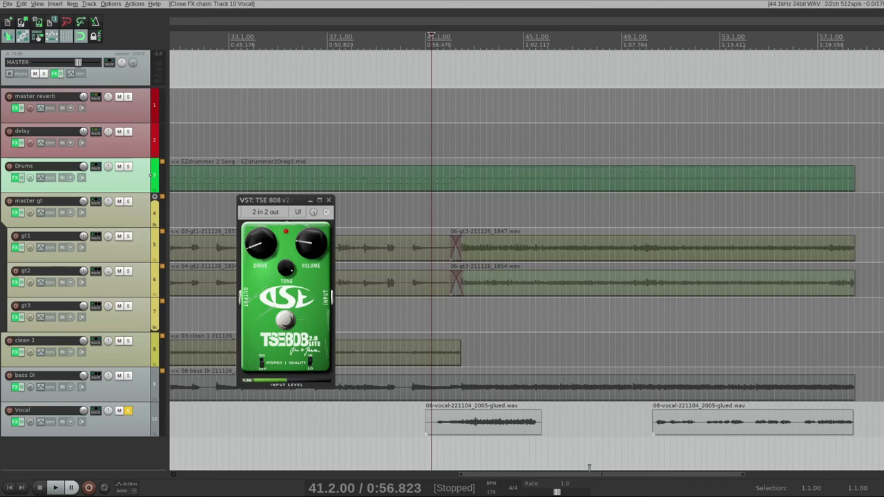
key(alt+Tab)
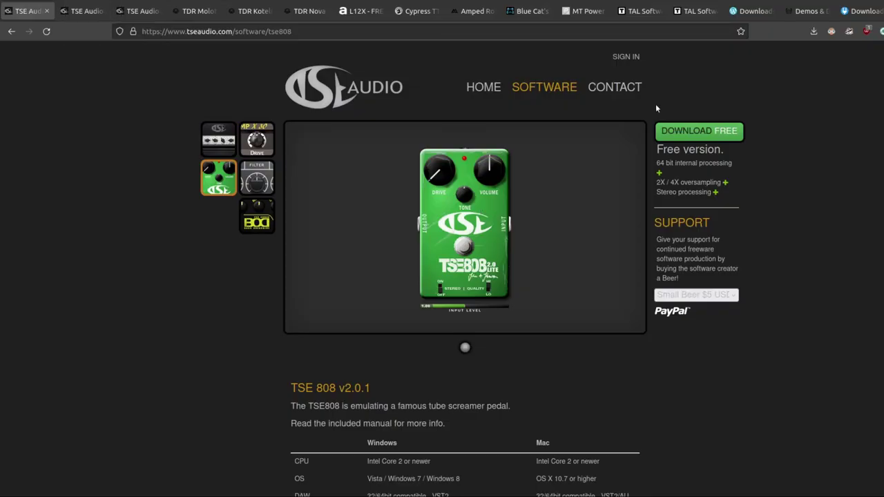
key(alt+Tab)
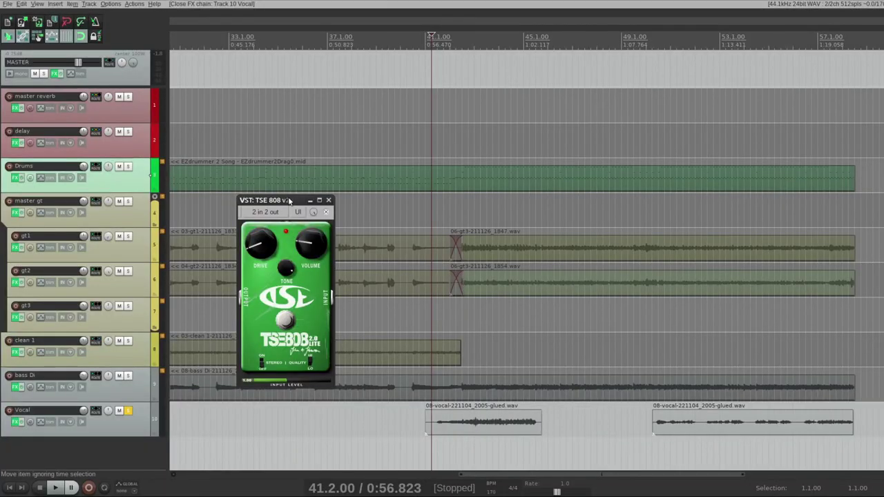
Play the soloed vocal from its first clip and bypass TSE 808 during playback to compare the sound.
drag(289, 200, 288, 149)
scroll(608, 302, left, 5)
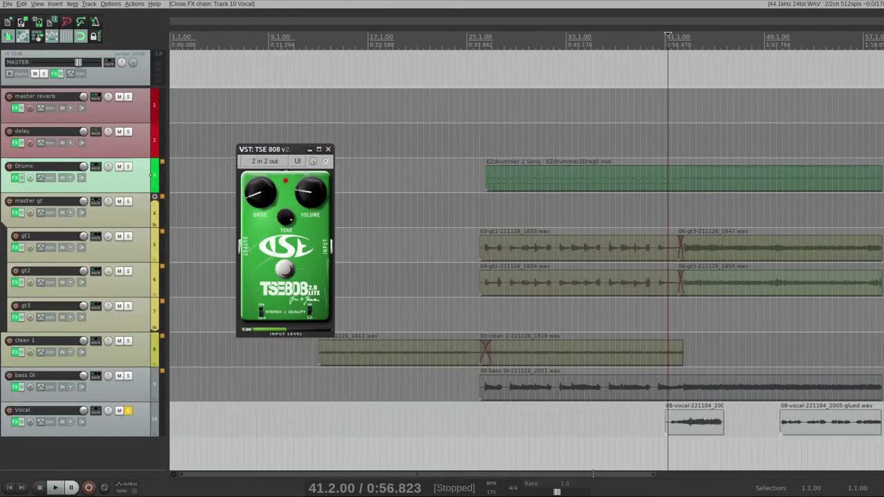
drag(586, 474, 693, 470)
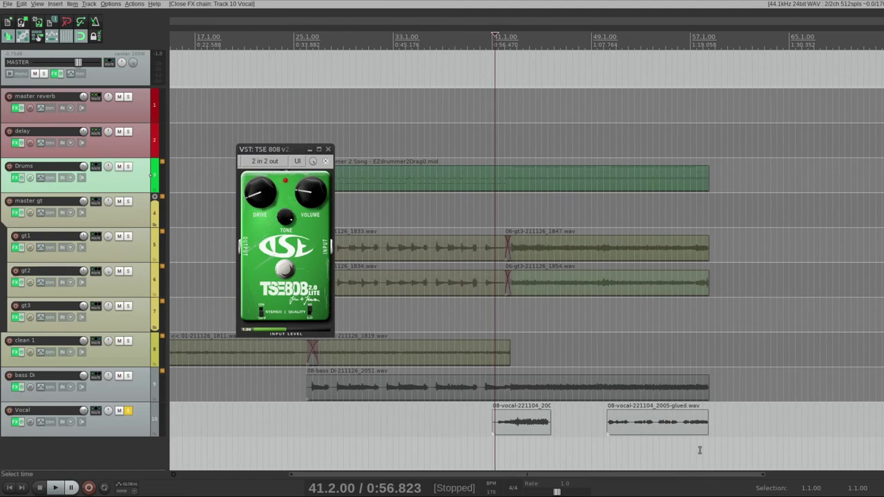
key(space)
click(339, 159)
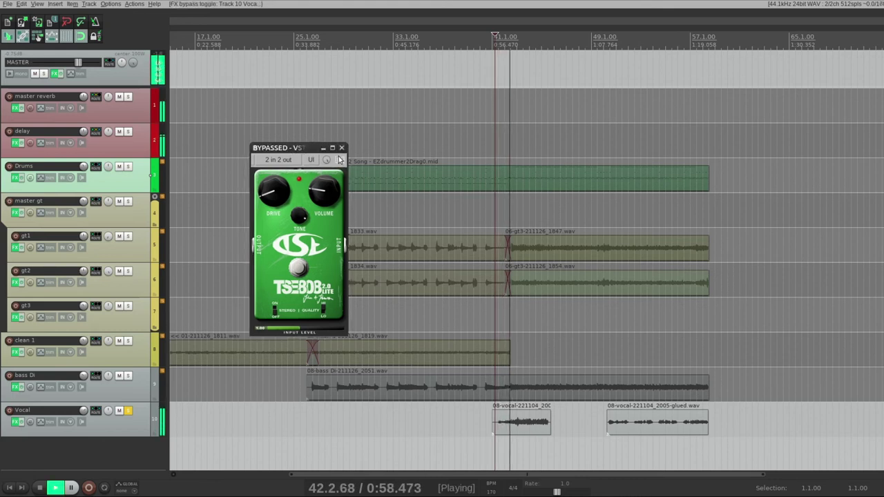
Re-enable TSE 808 on the Vocal track and replay the soloed vocal from the same position to compare.
drag(339, 160, 298, 153)
key(space)
click(332, 160)
key(space)
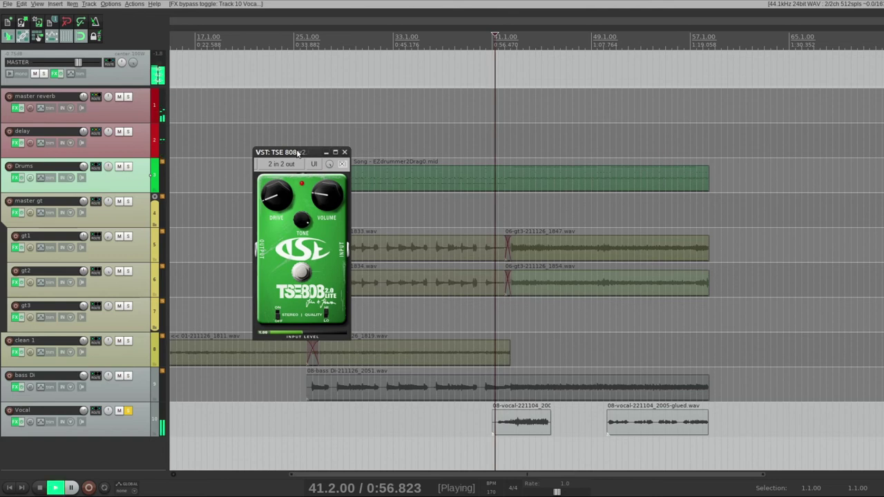
Close the TSE 808 window, unsolo the Vocal track and play the full mix before stopping playback.
click(344, 153)
key(space)
click(128, 411)
key(space)
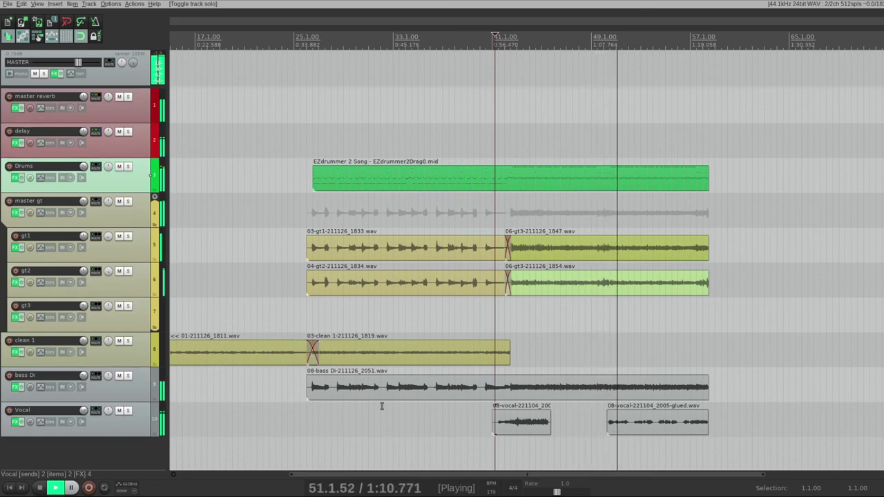
key(space)
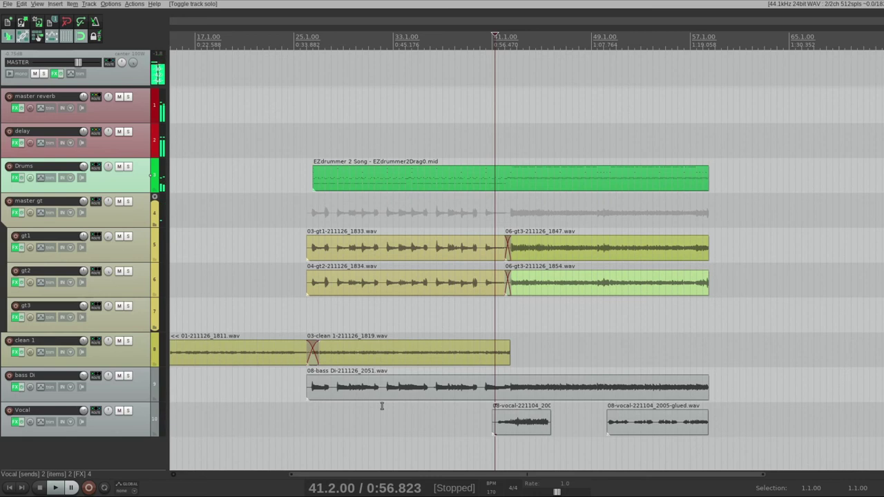
Bring up the master track's effect chain and float the bypassed CHOWTapeModel in its own window.
click(57, 74)
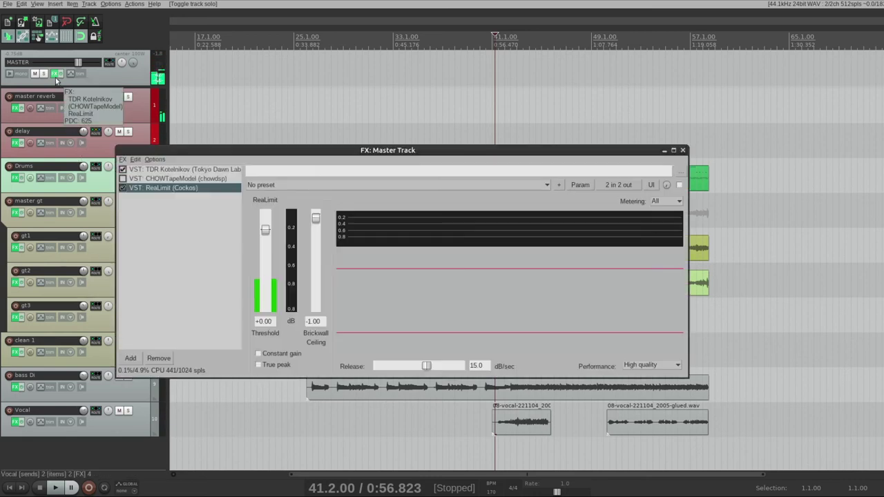
drag(300, 152, 357, 144)
click(262, 173)
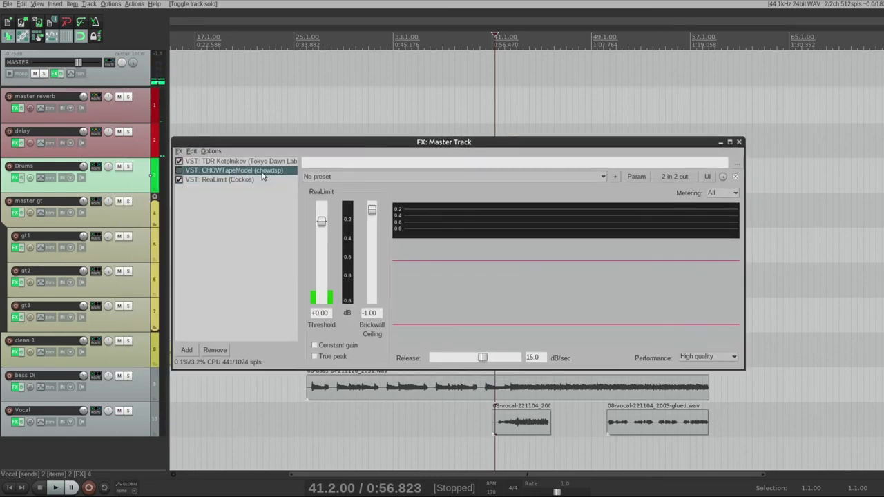
double_click(262, 173)
drag(617, 104, 121, 85)
drag(428, 147, 572, 156)
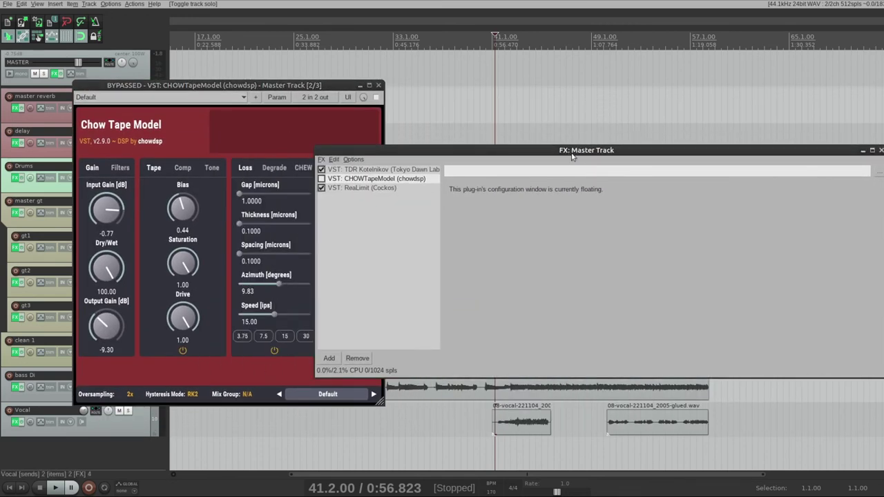
drag(207, 85, 338, 85)
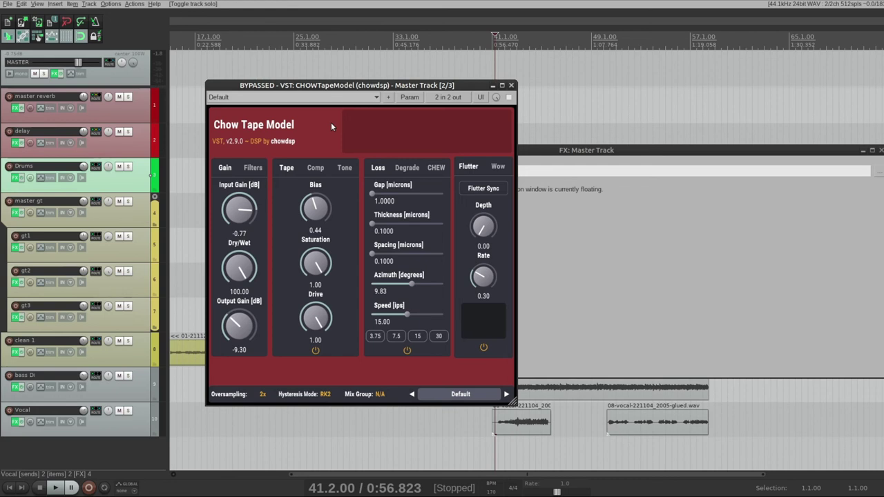
drag(302, 86, 276, 107)
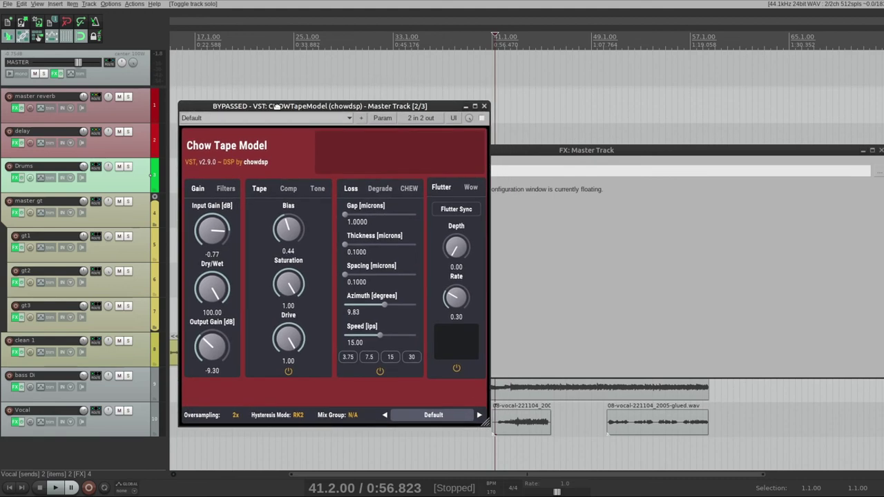
Show CHOWTapeModel's filter, saturation, gain and tone controls.
click(226, 189)
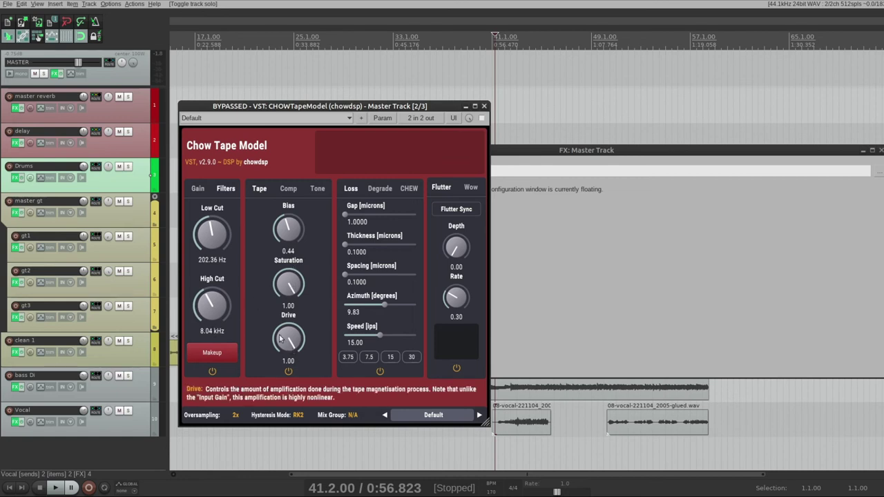
click(293, 286)
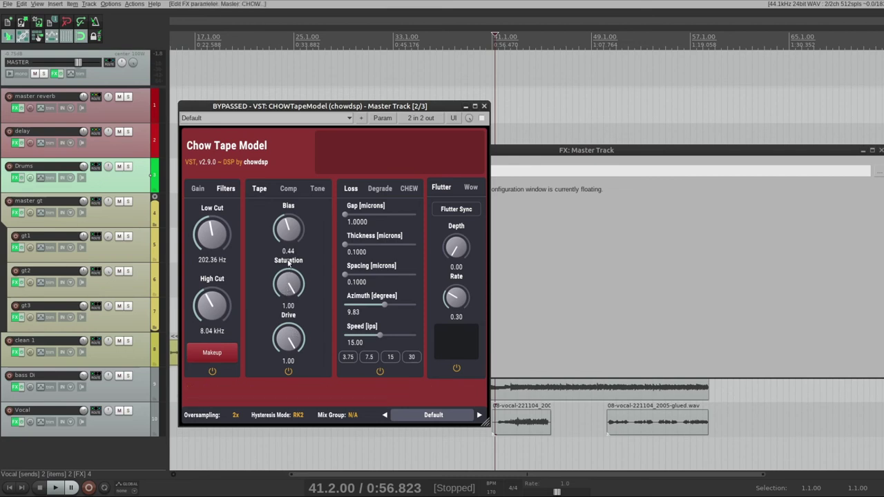
click(197, 189)
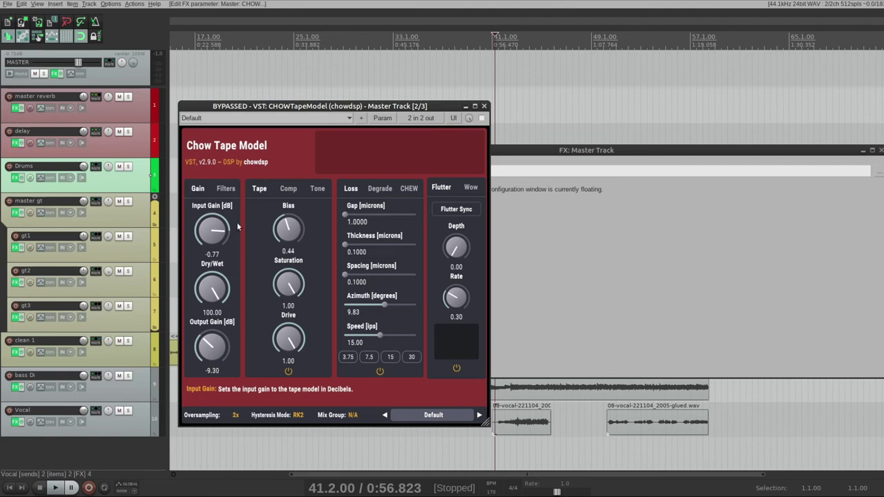
click(314, 194)
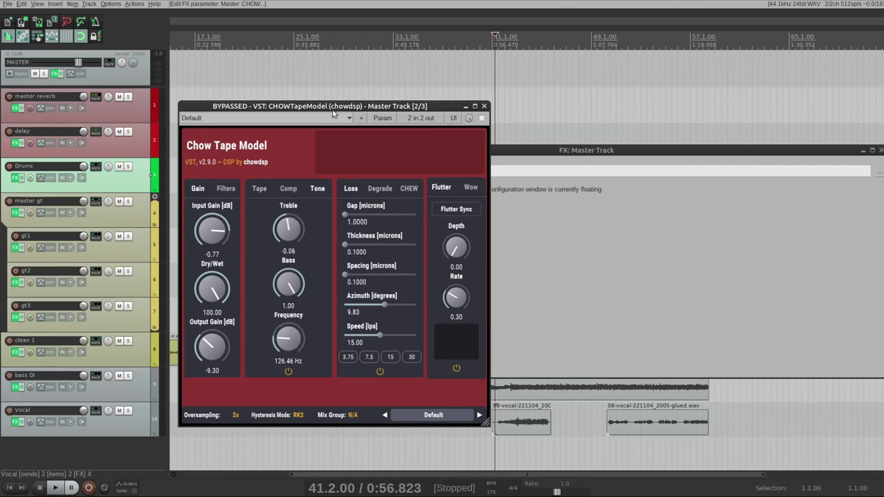
Arrange the CHOWTapeModel and master chain windows, play the mix and enable CHOWTapeModel during playback.
drag(323, 106, 248, 112)
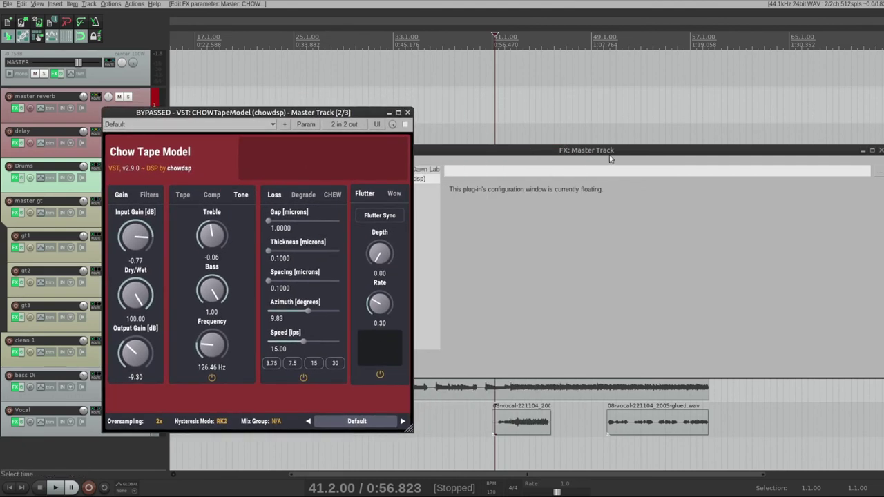
drag(599, 153, 624, 151)
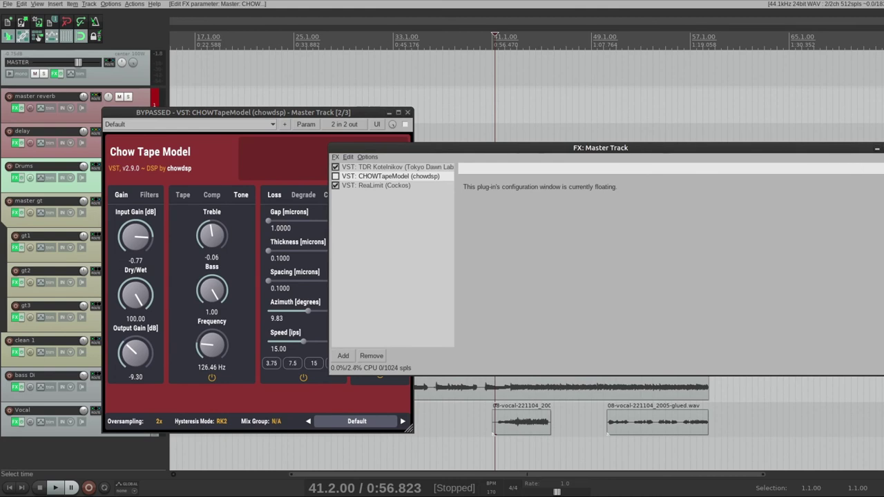
drag(508, 147, 623, 49)
key(space)
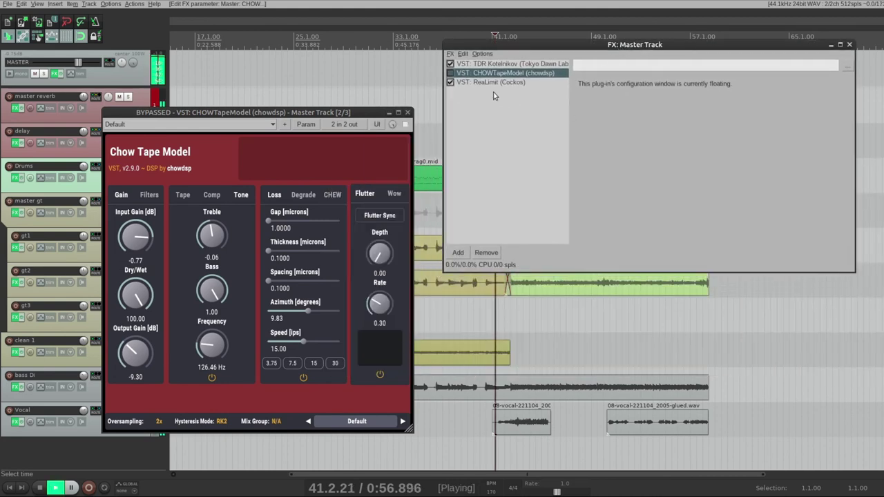
click(451, 73)
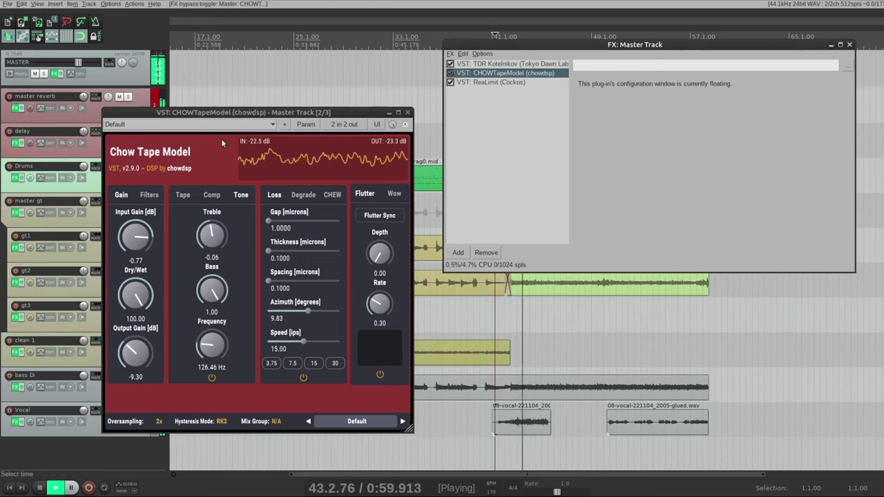
drag(247, 110, 263, 100)
During playback, set CHOWTapeModel's input gain to -9.84 dB and output gain to 0.30 dB, restarting playback from 39.3.00.
drag(150, 226, 151, 238)
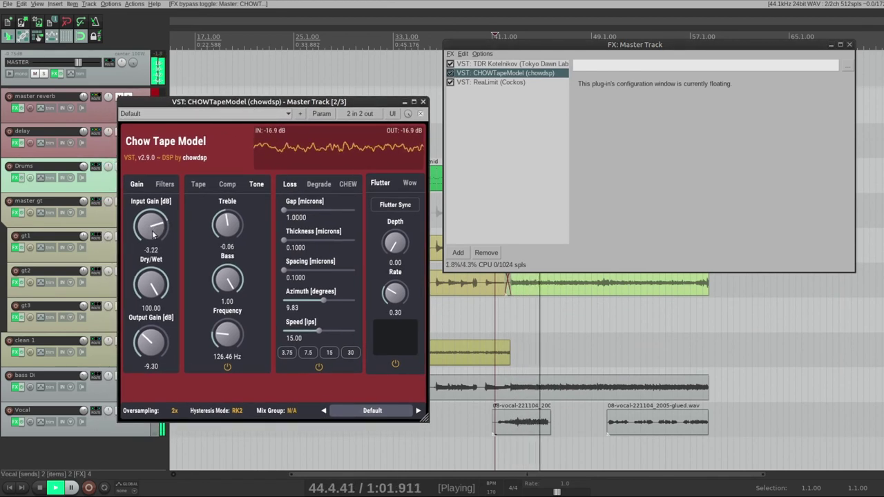
drag(153, 337, 153, 324)
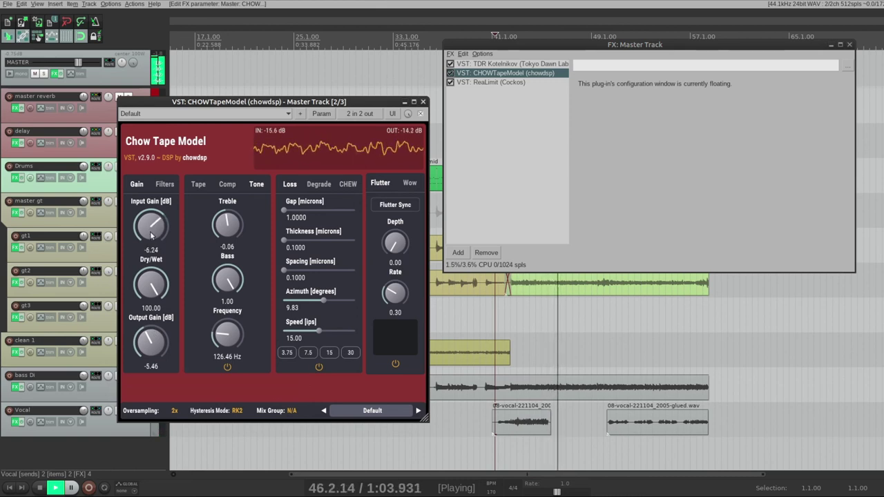
click(473, 328)
drag(149, 345, 151, 330)
drag(149, 225, 147, 233)
drag(163, 359, 163, 337)
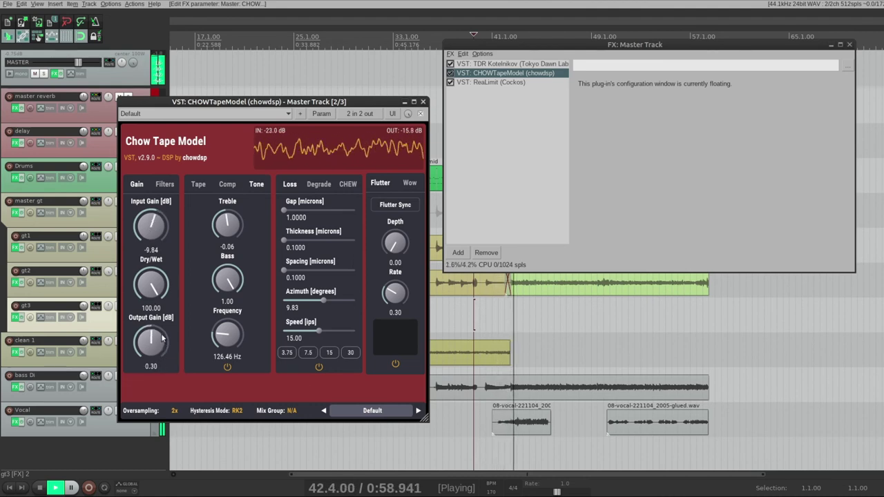
Play the mix through CHOWTapeModel over the arrangement, stop playback and close the floating plugin window.
drag(257, 101, 653, 101)
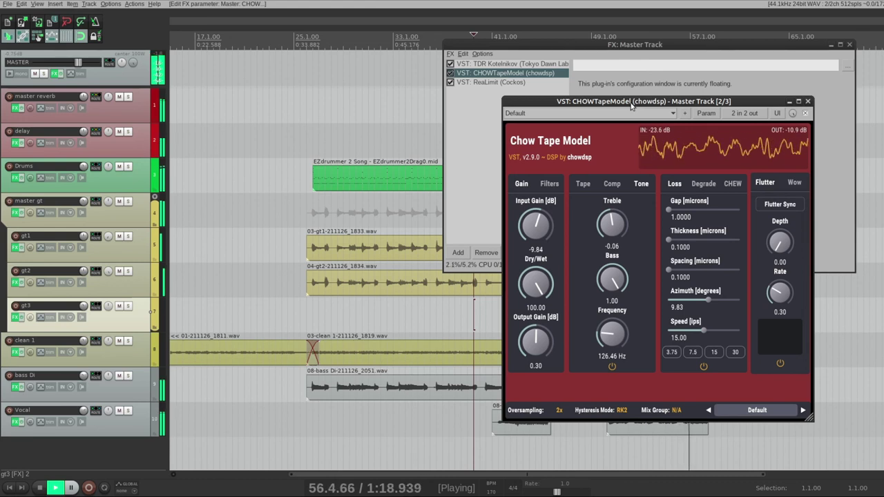
drag(631, 104, 267, 122)
key(space)
click(443, 131)
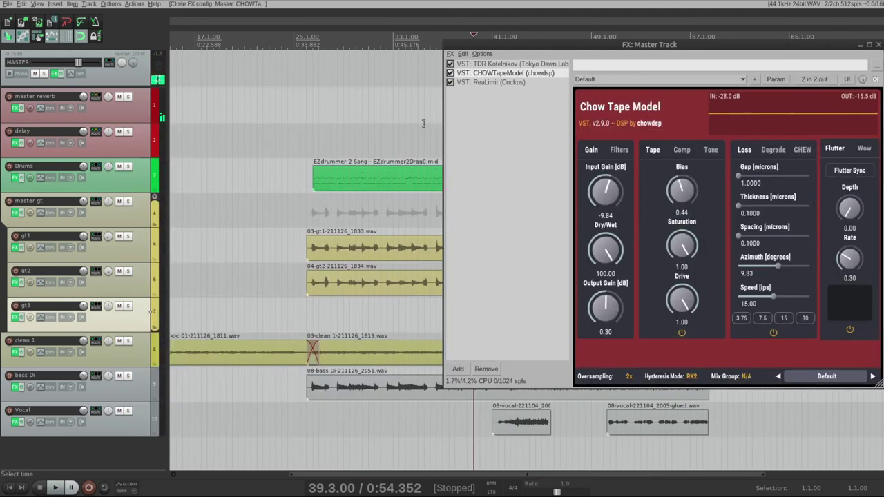
Bypass CHOWTapeModel on the master track, float TDR Kotelnikov in its own window and close the effect chain.
click(451, 73)
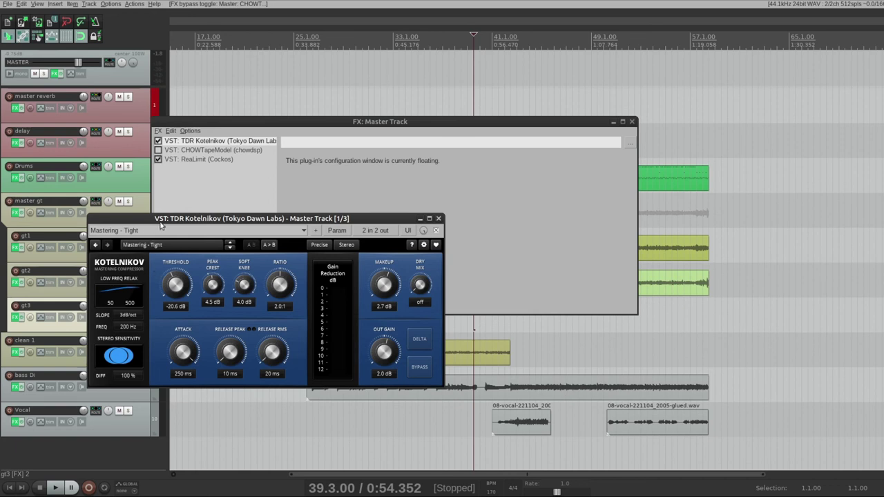
drag(163, 224, 192, 207)
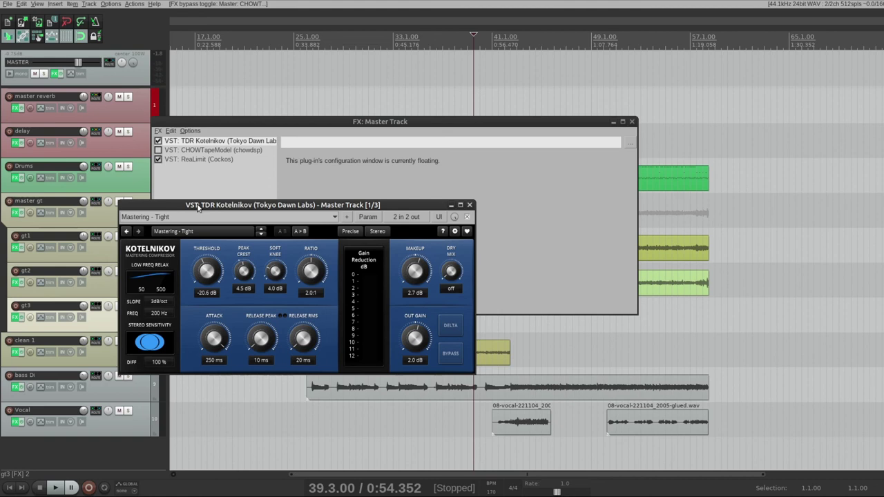
drag(198, 208, 218, 199)
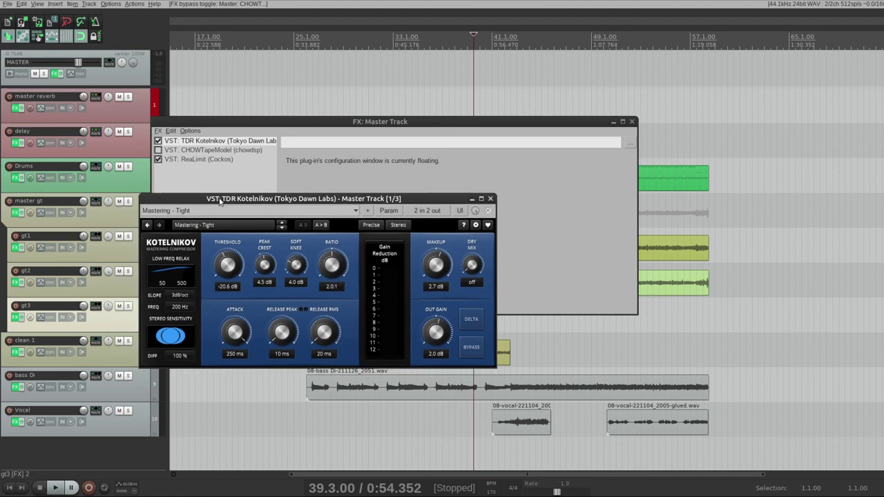
click(632, 123)
drag(309, 199, 180, 241)
Place the edit cursor at 42.3.00 and play the mix with TDR Kotelnikov active on the master, then stop.
click(501, 202)
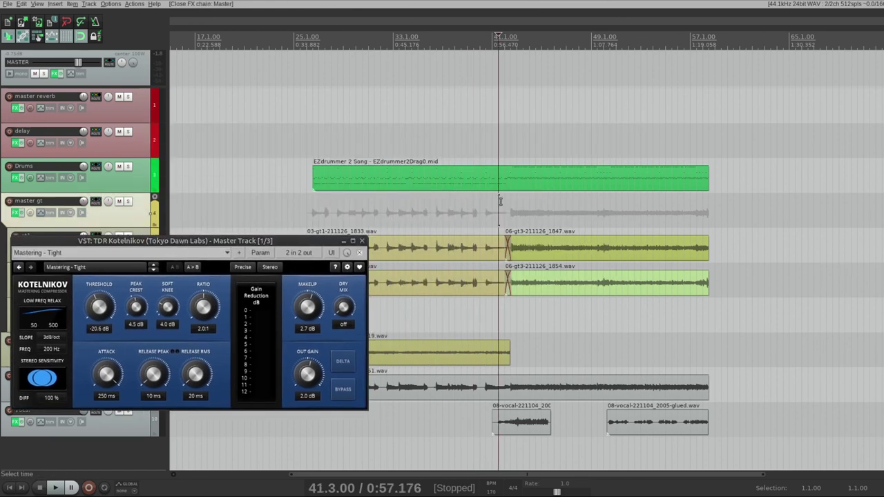
drag(255, 243, 364, 66)
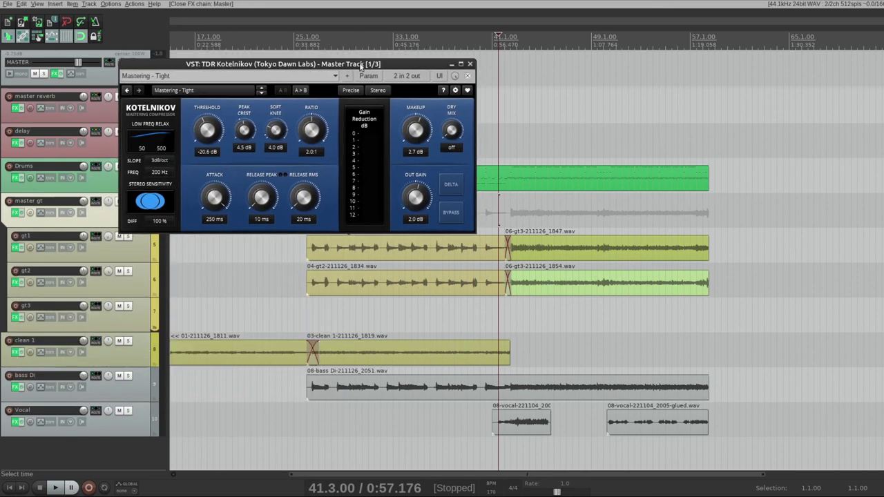
click(510, 212)
drag(298, 63, 262, 93)
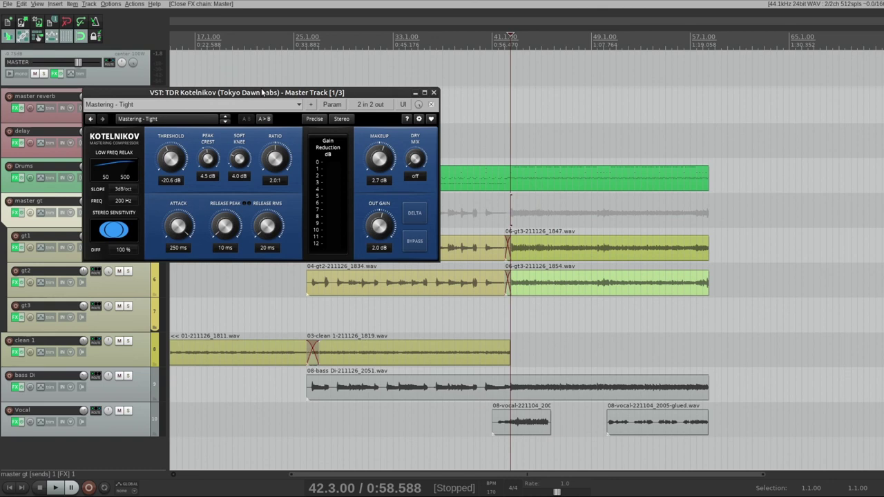
key(space)
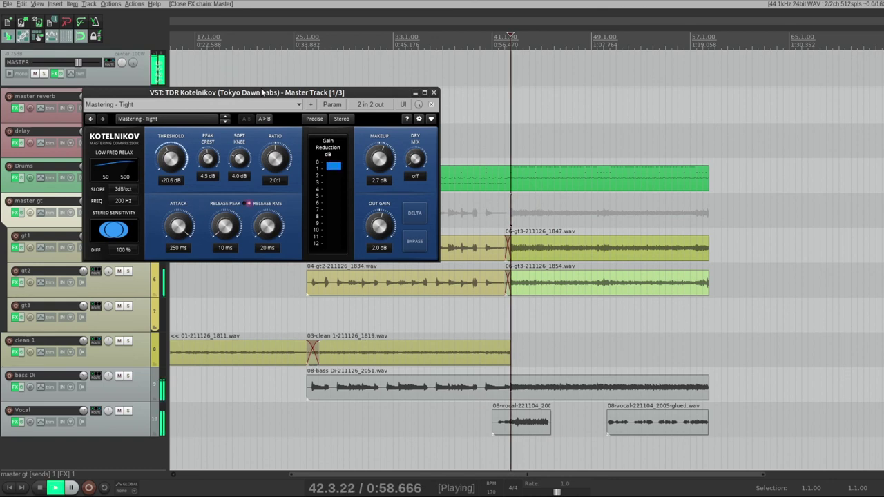
drag(262, 92, 269, 92)
key(space)
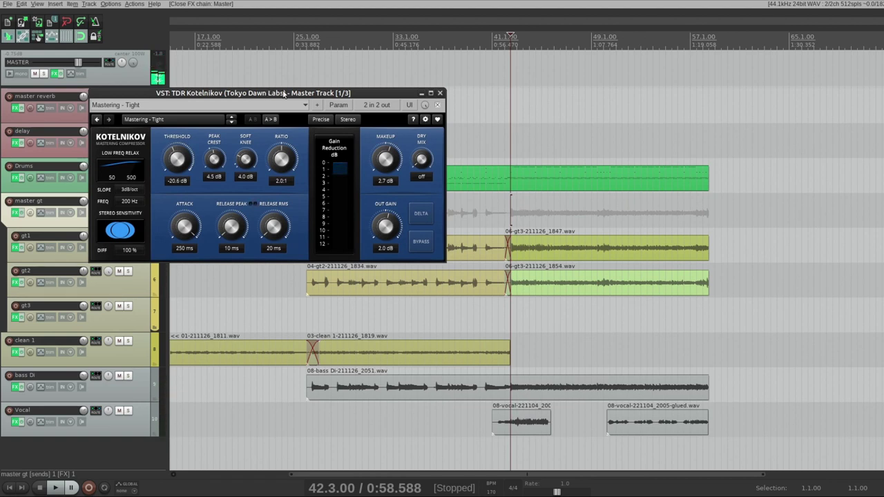
Compare playback of the mix with TDR Kotelnikov bypassed and re-enabled, and close its floating window with the compressor active.
drag(284, 93, 215, 126)
drag(283, 130, 289, 125)
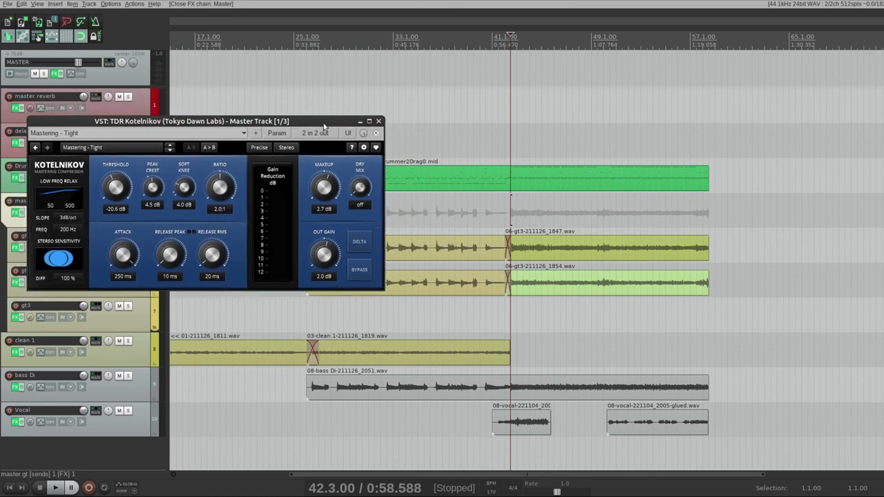
click(377, 134)
key(space)
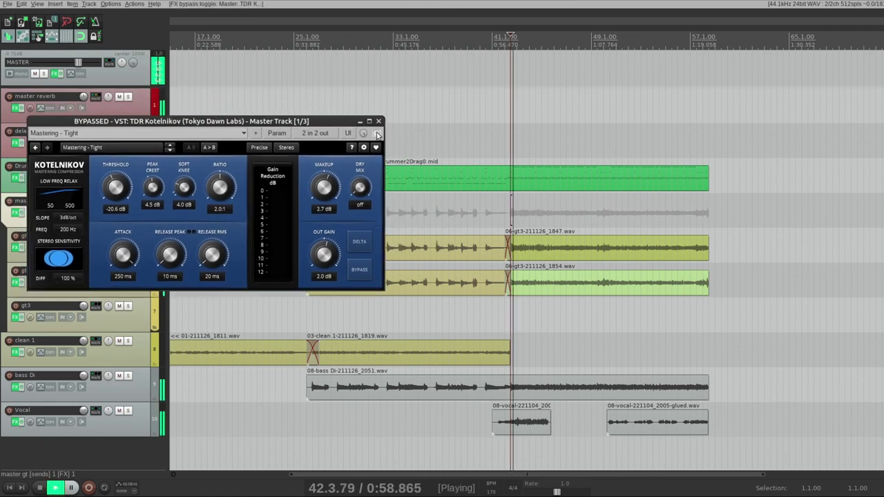
key(space)
click(377, 134)
key(space)
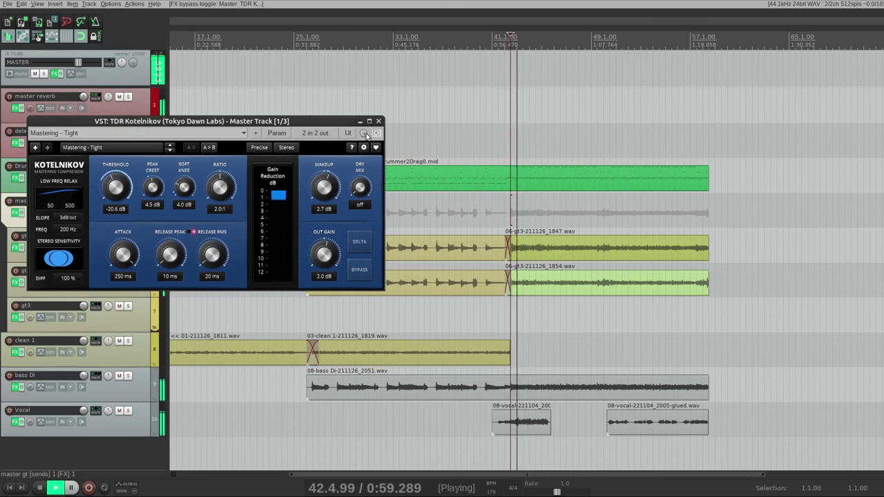
key(space)
click(376, 134)
click(377, 133)
click(379, 121)
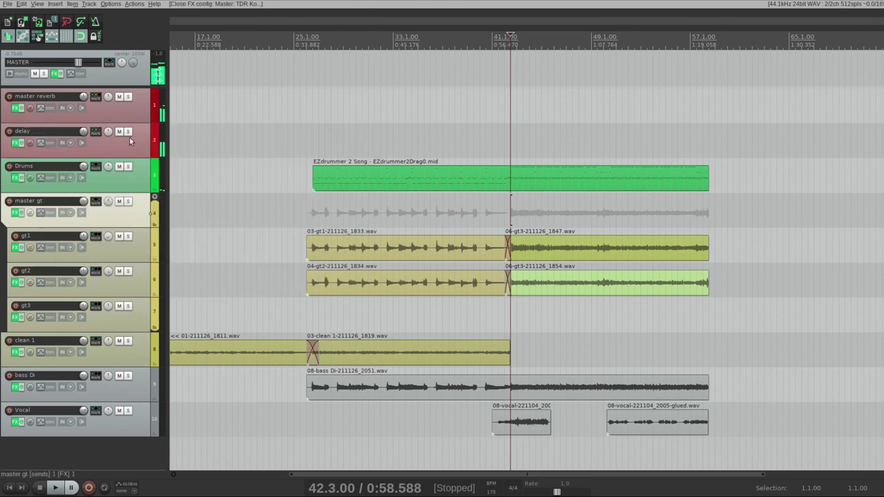
Open the master track's effect chain, float ReaLimit in its own window and close the chain.
click(54, 74)
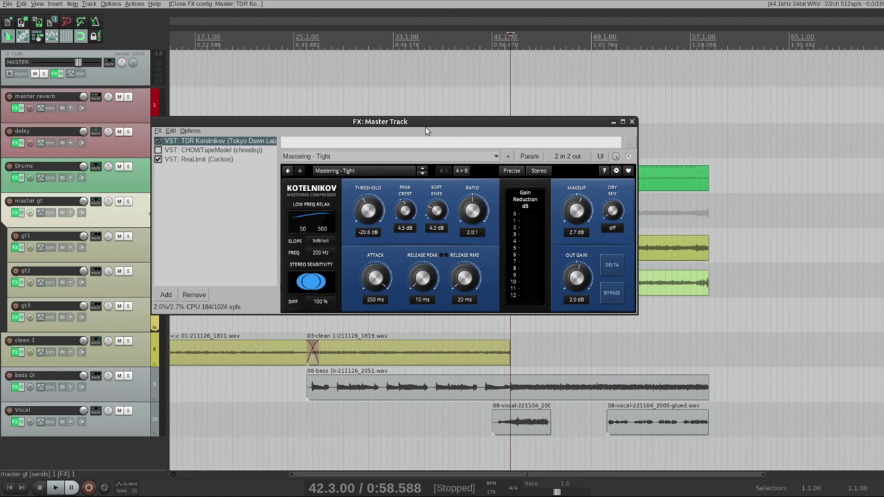
drag(416, 123, 451, 132)
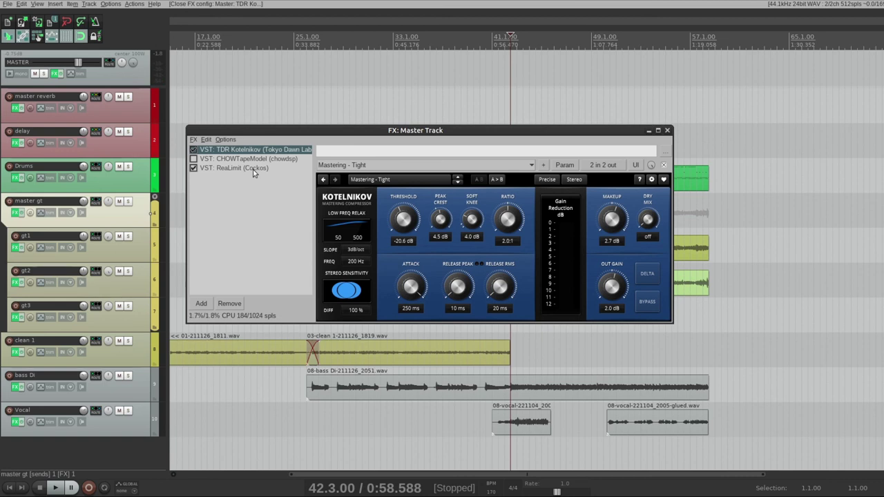
click(253, 169)
drag(495, 132, 478, 132)
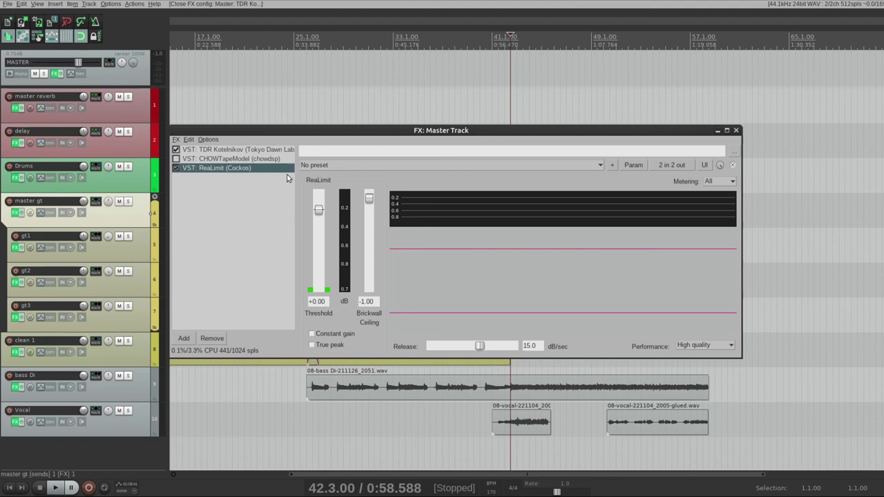
double_click(226, 175)
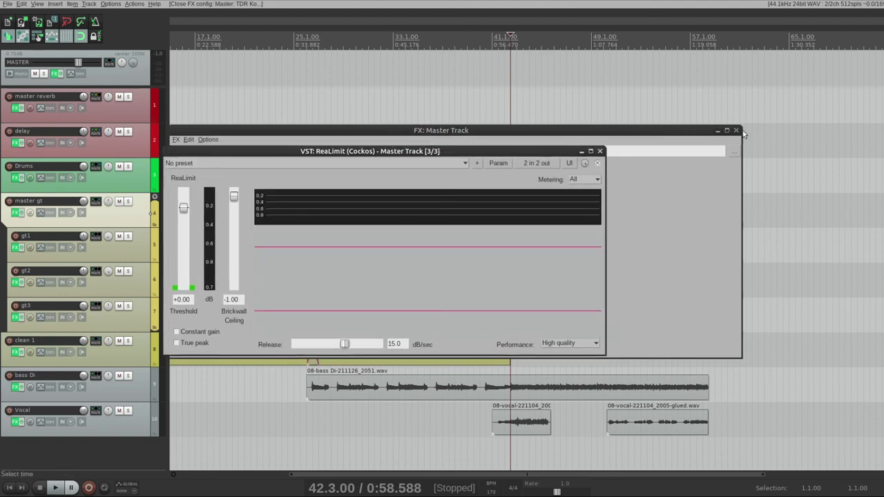
click(737, 130)
Play the mix from 42.3.00 with ReaLimit's window in view, stop playback and close the floating limiter window.
drag(434, 152, 413, 155)
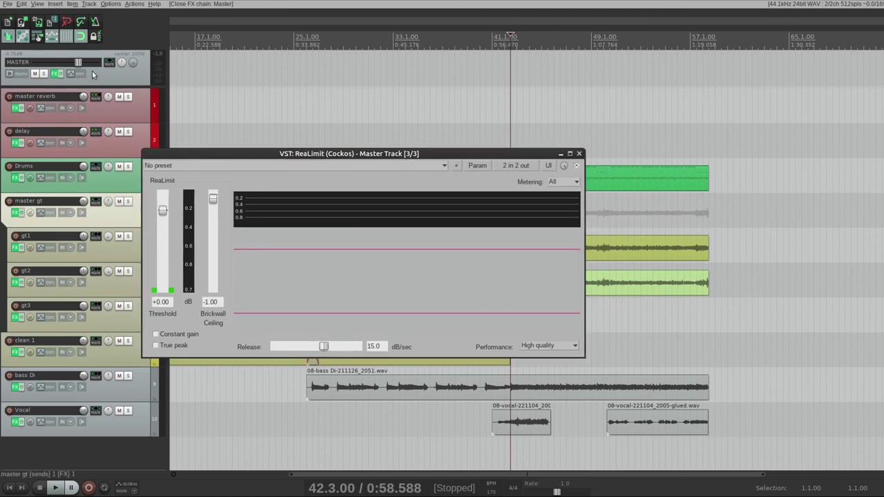
drag(335, 156, 310, 158)
key(space)
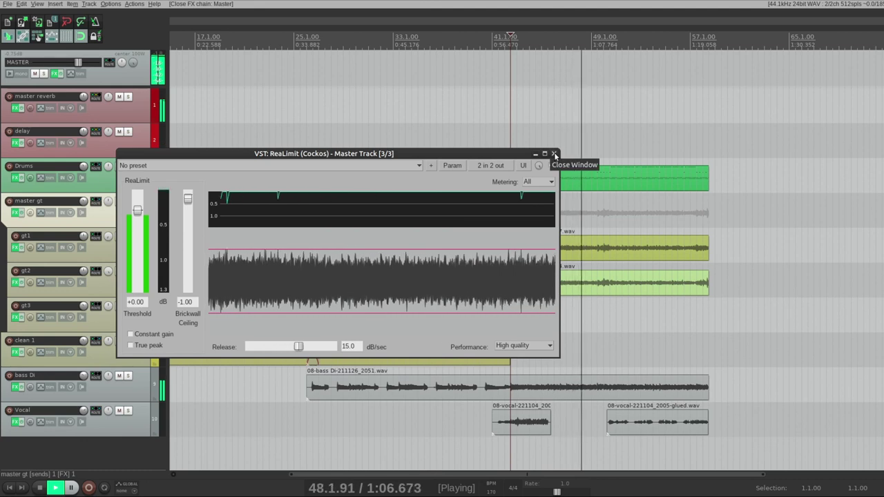
key(space)
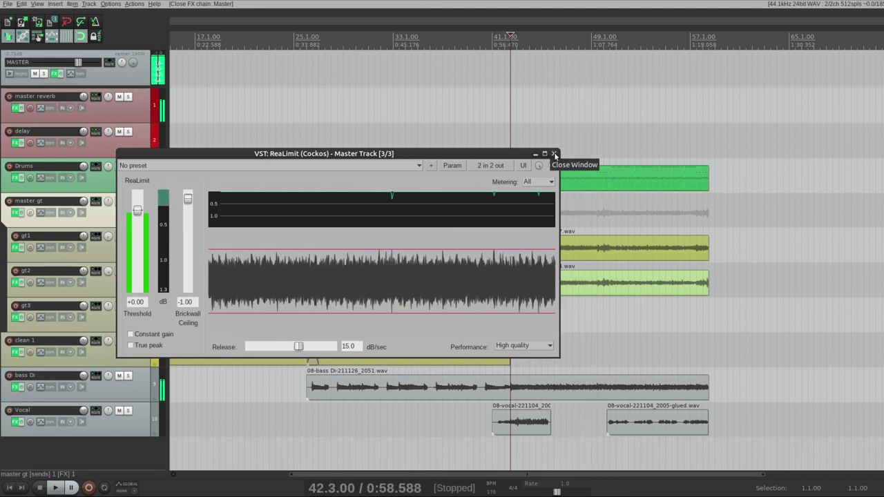
click(555, 154)
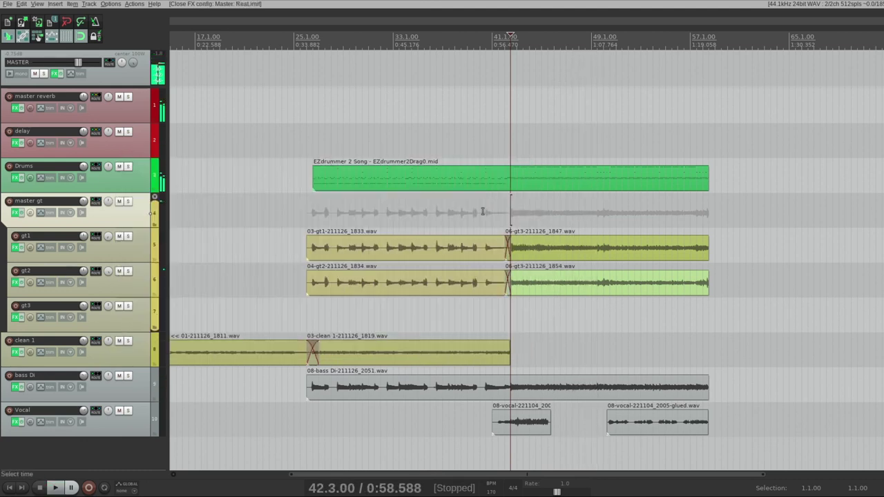
Place the edit cursor at 26.1.00, where the first gt1 and gt2 items start, and review the arrangement.
click(306, 313)
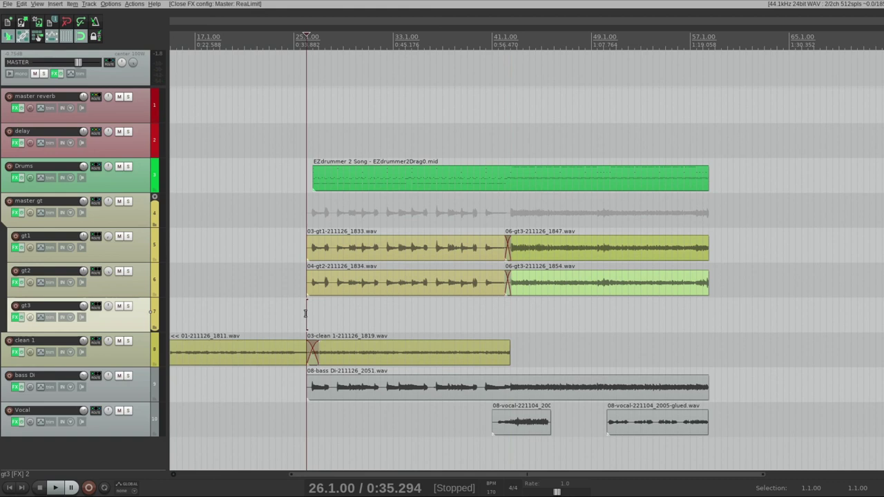
scroll(305, 313, left, 5)
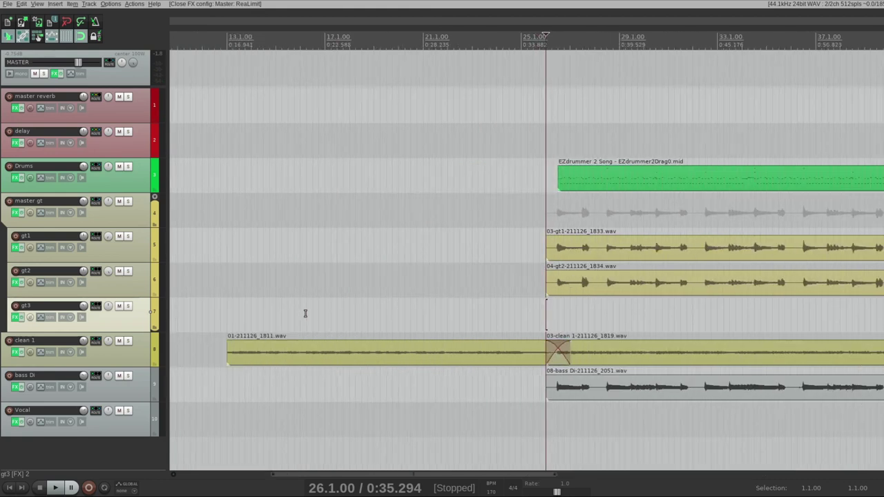
drag(470, 479, 575, 479)
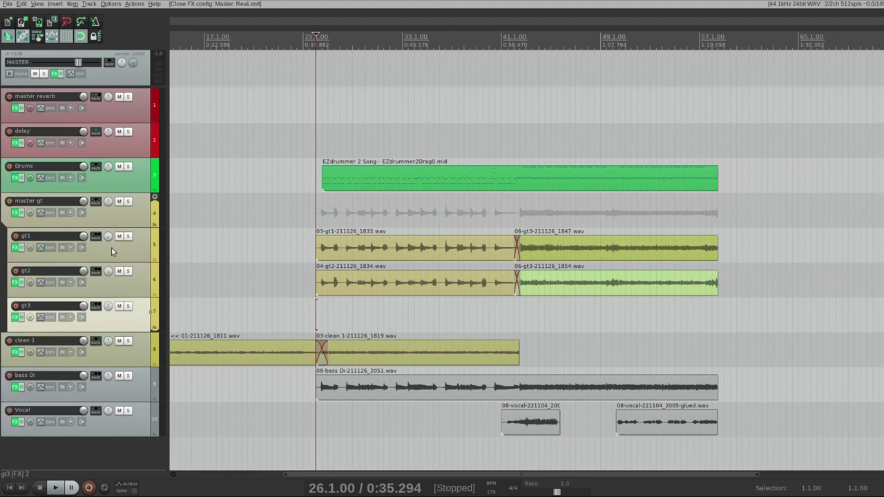
Show the L12X Solid State Amplifier in gt1's effect chain, close the chain and place the edit cursor at 36.1.00.
click(16, 247)
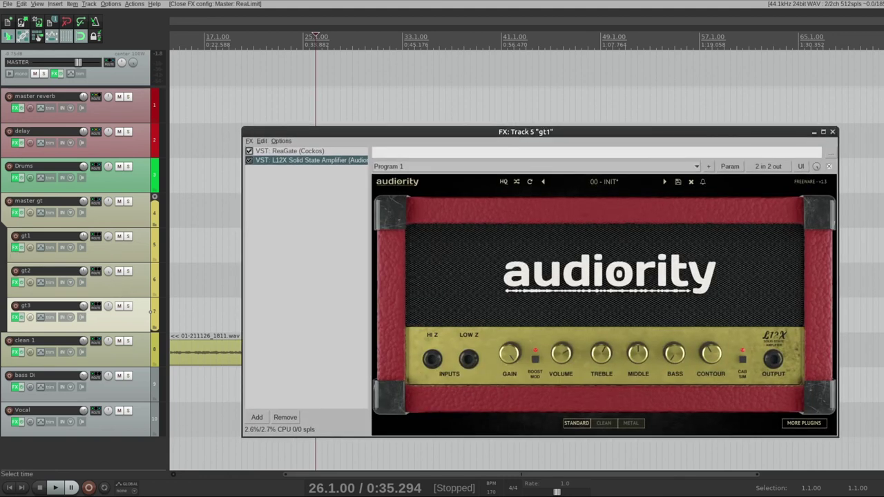
click(834, 131)
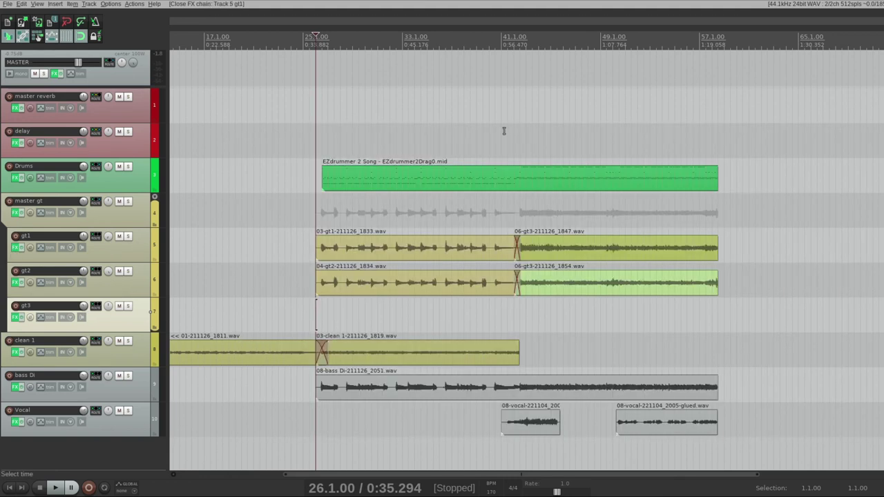
click(514, 129)
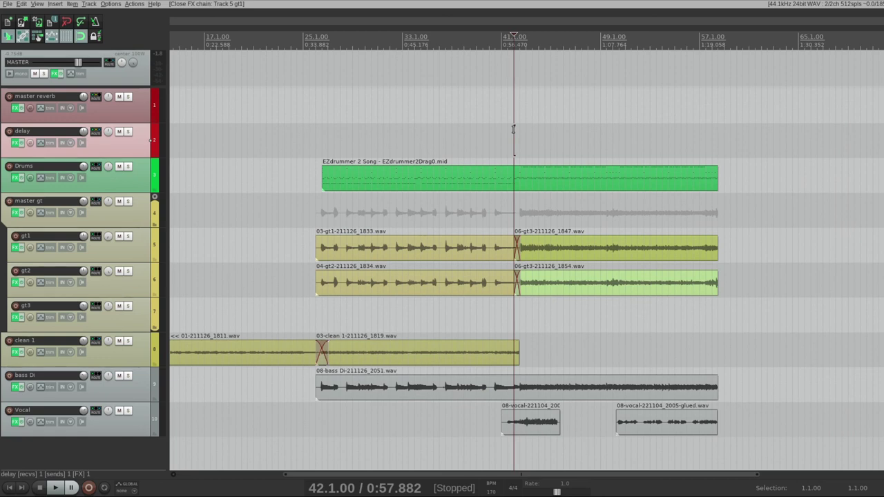
click(439, 120)
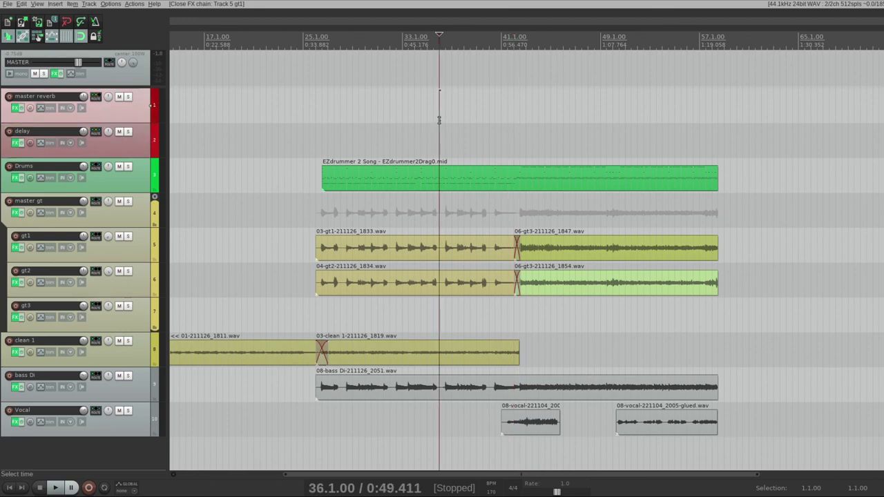